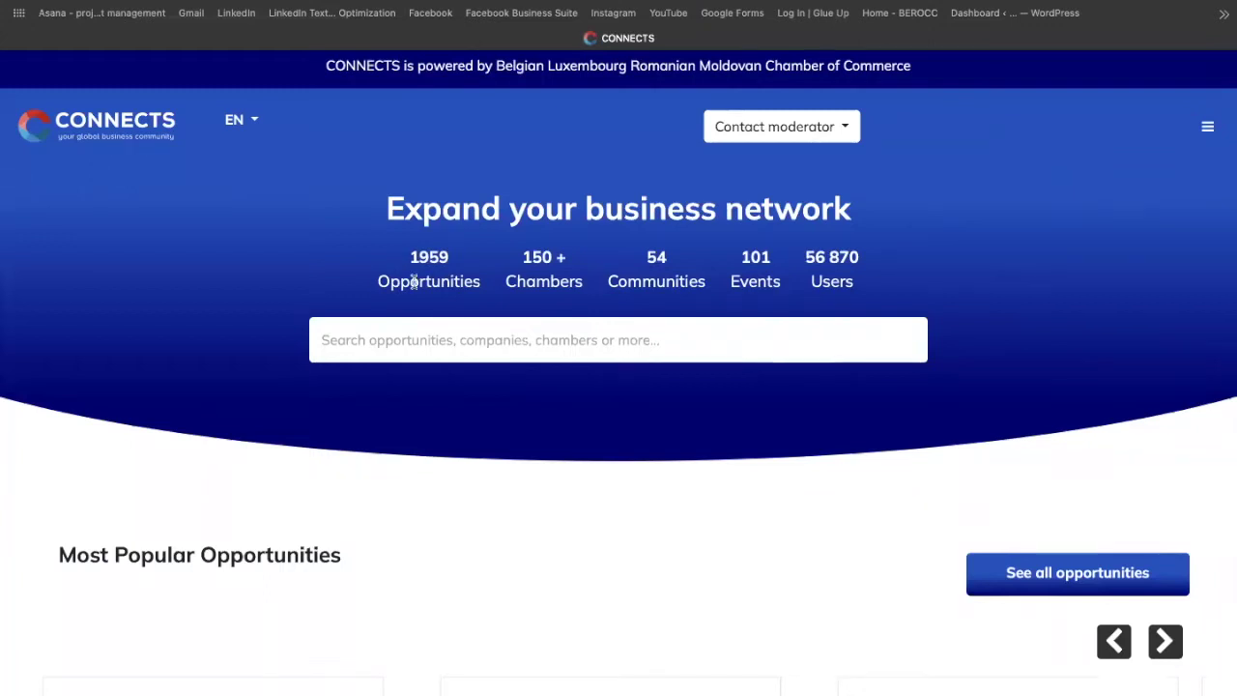
Step: Highlight the home statistics (150+ chambers, 54 communities, 101 events, 56 870 users), then open the navigation panel
drag(530, 262, 552, 261)
click(546, 283)
double_click(653, 259)
click(674, 280)
drag(742, 259, 771, 258)
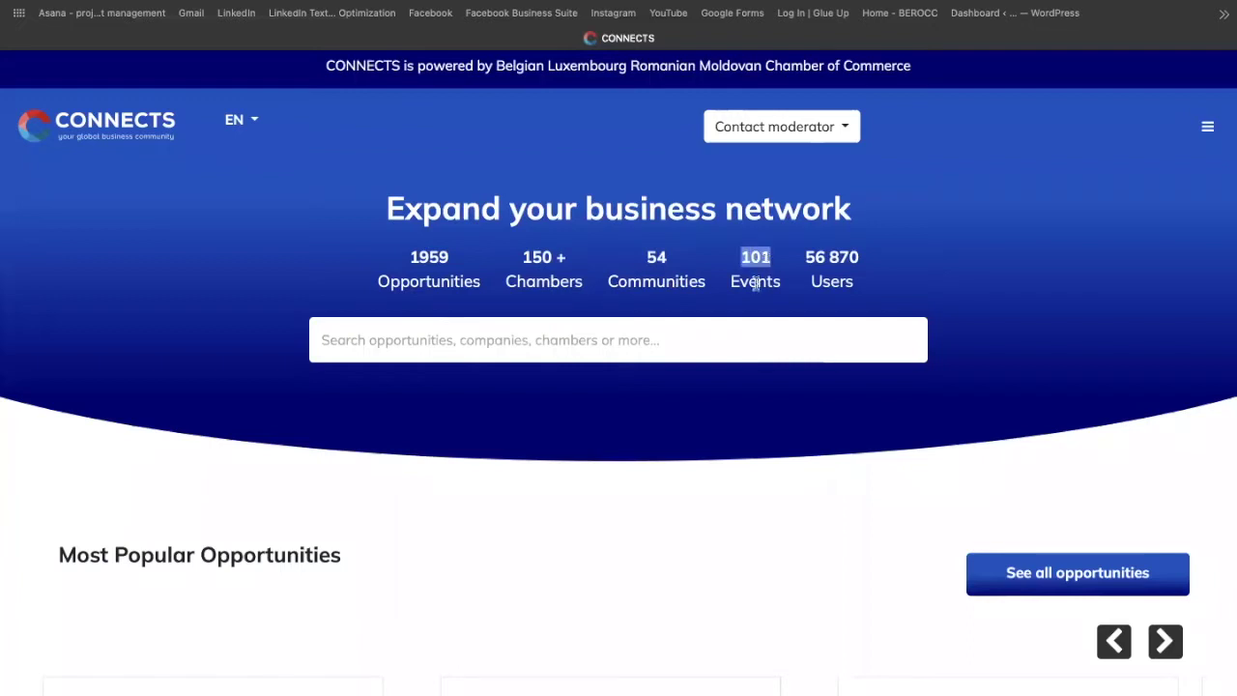
click(808, 256)
drag(809, 257, 829, 257)
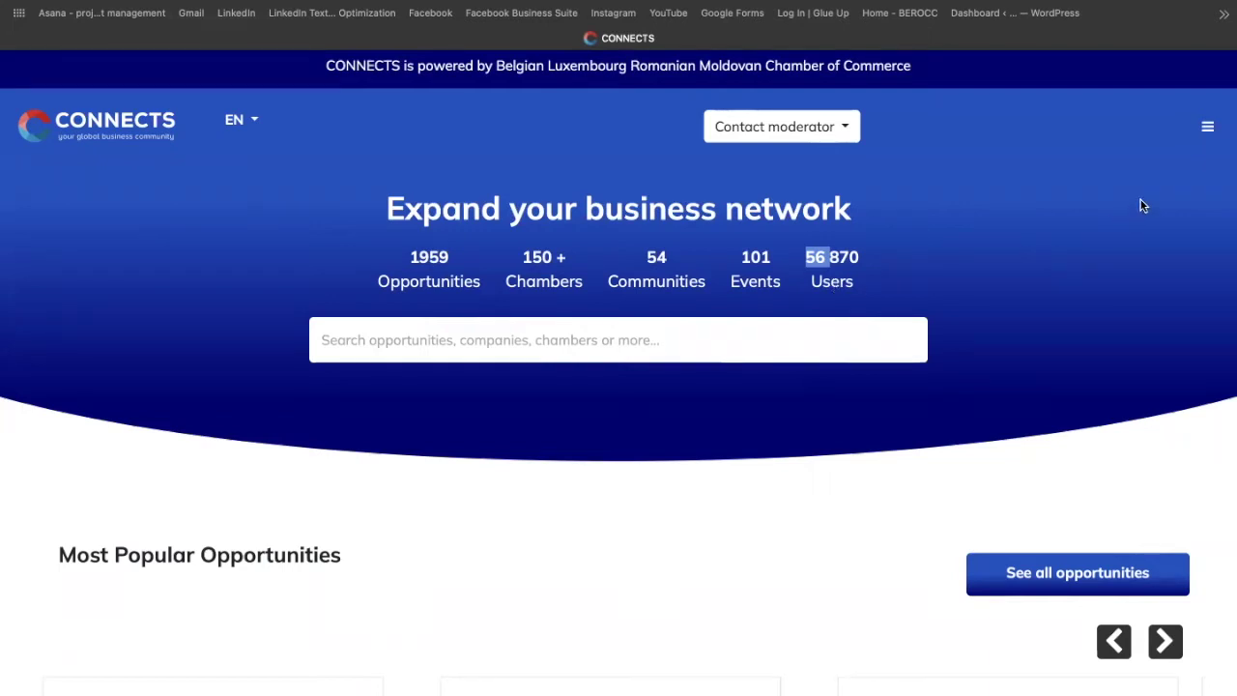
click(1207, 126)
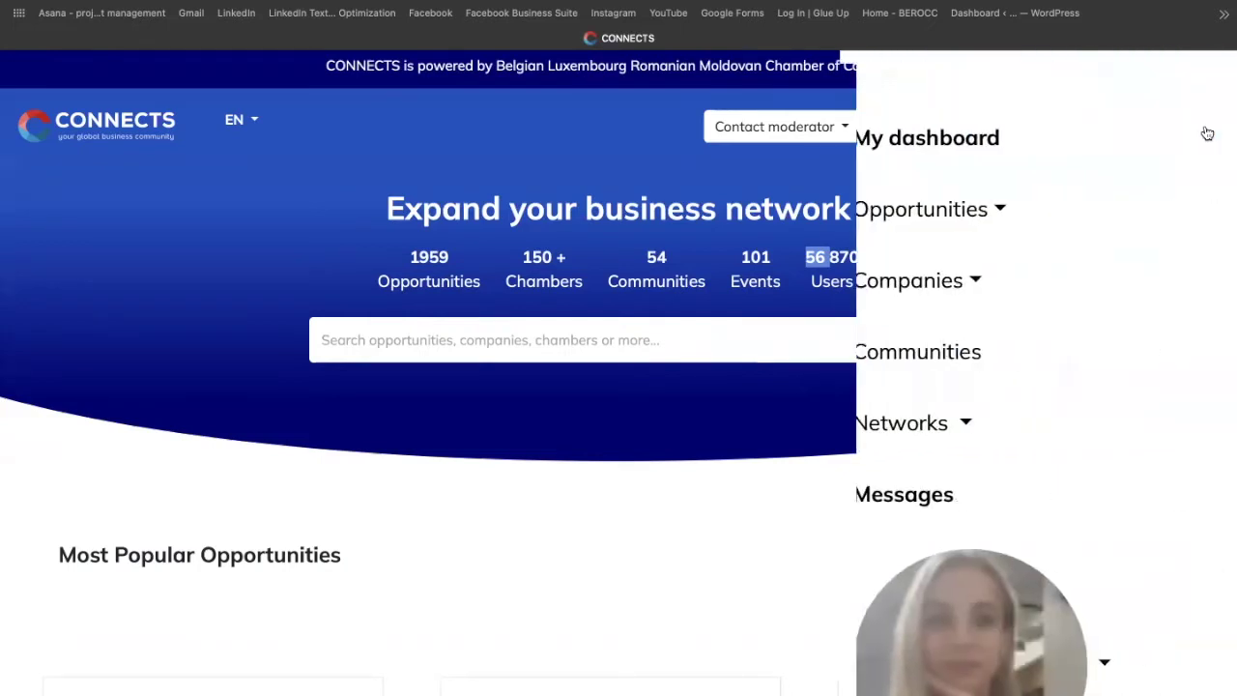
Step: List the company's COMMERCIAL CONSULTANTS opportunity under My opportunities, then go to Edit profile
click(861, 214)
click(837, 398)
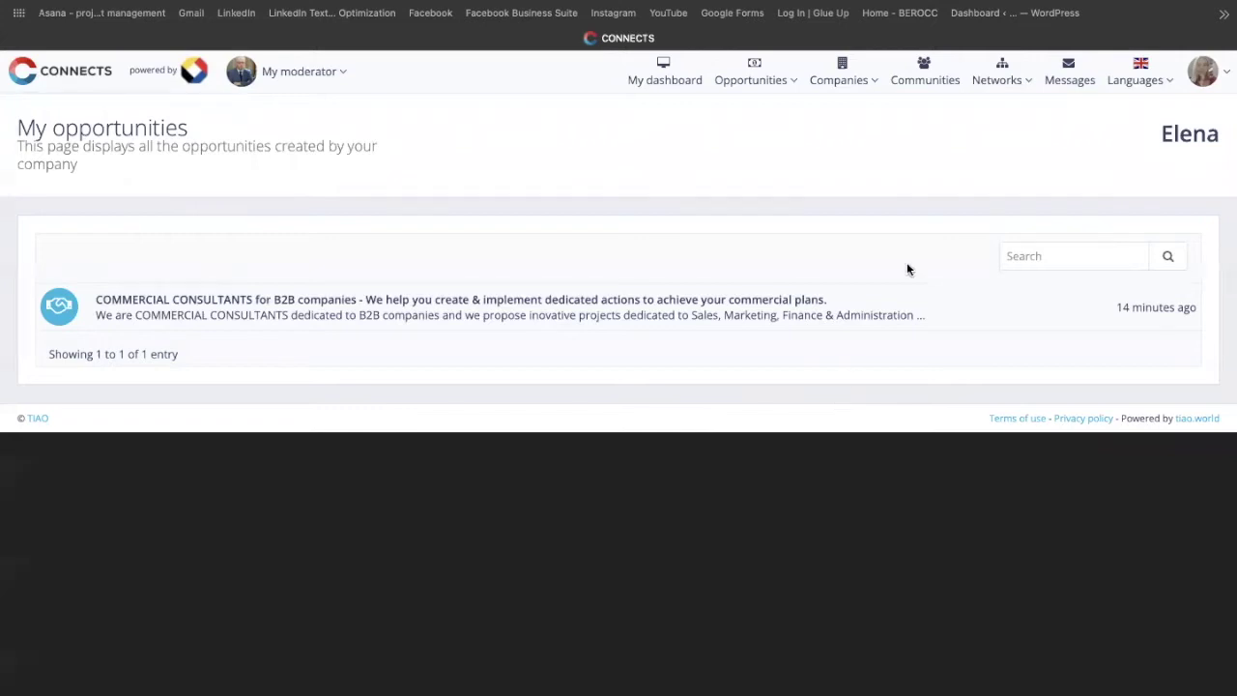
click(1205, 75)
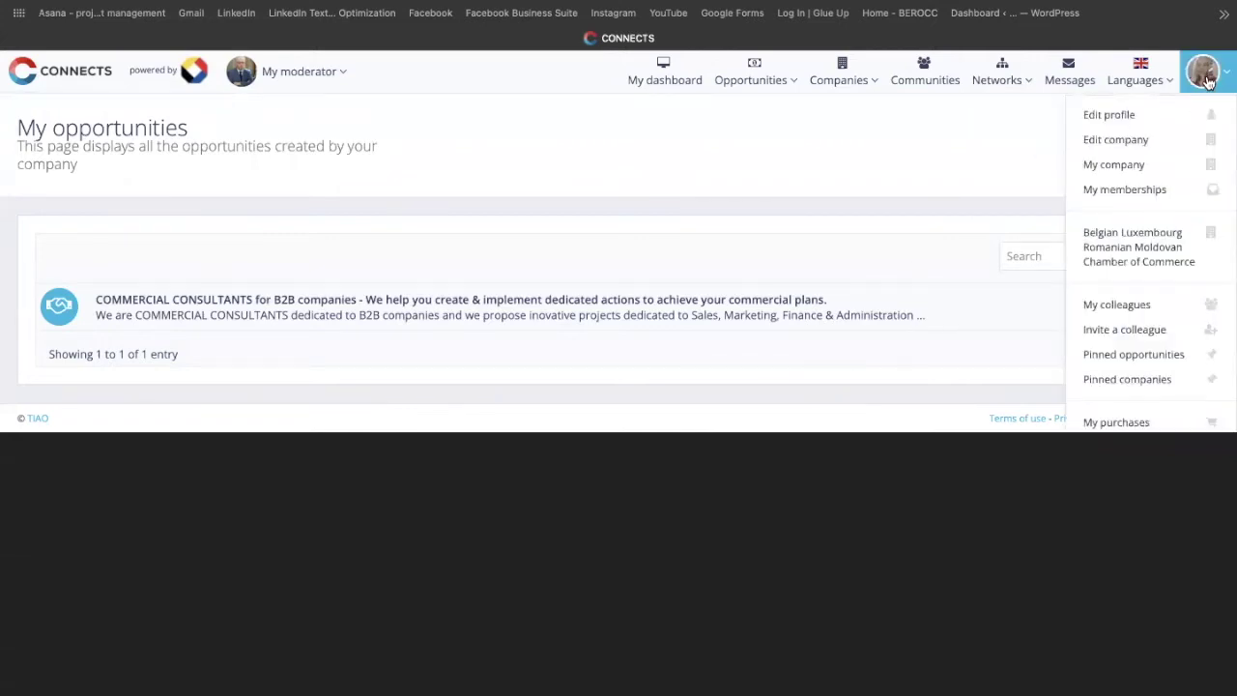
click(1127, 120)
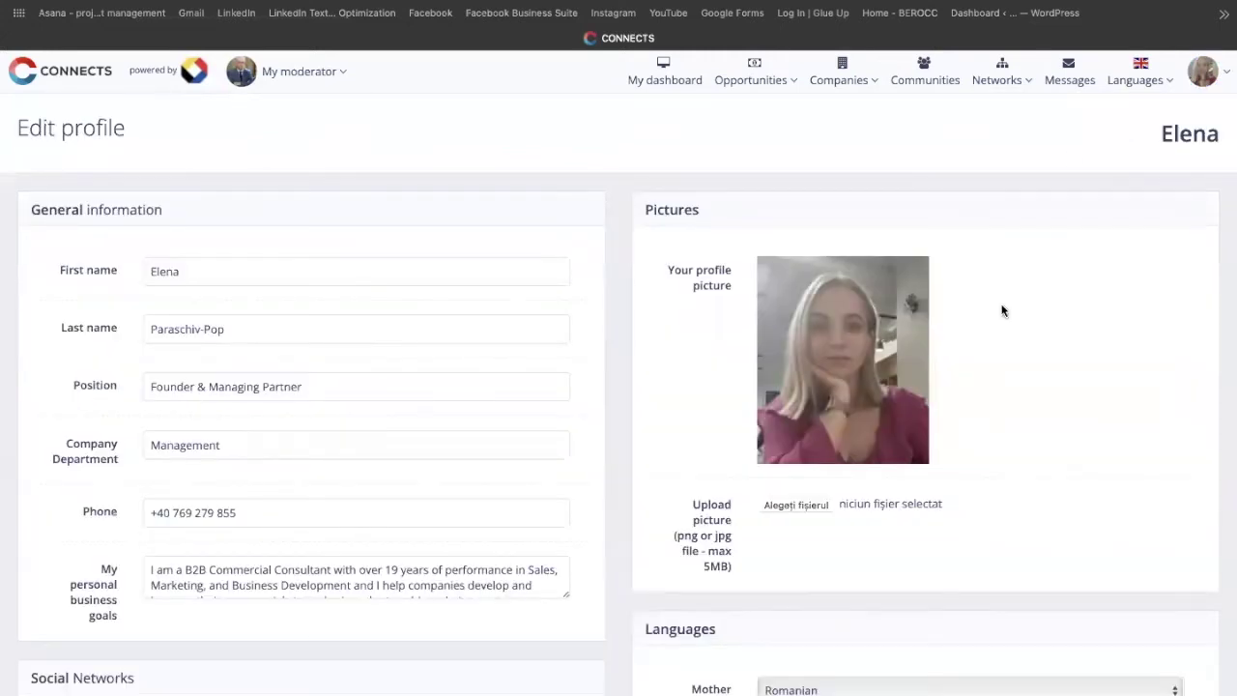
Step: Review the Edit profile form: Romanian mother tongue, English working language, LinkedIn link
scroll(986, 406, down, 3)
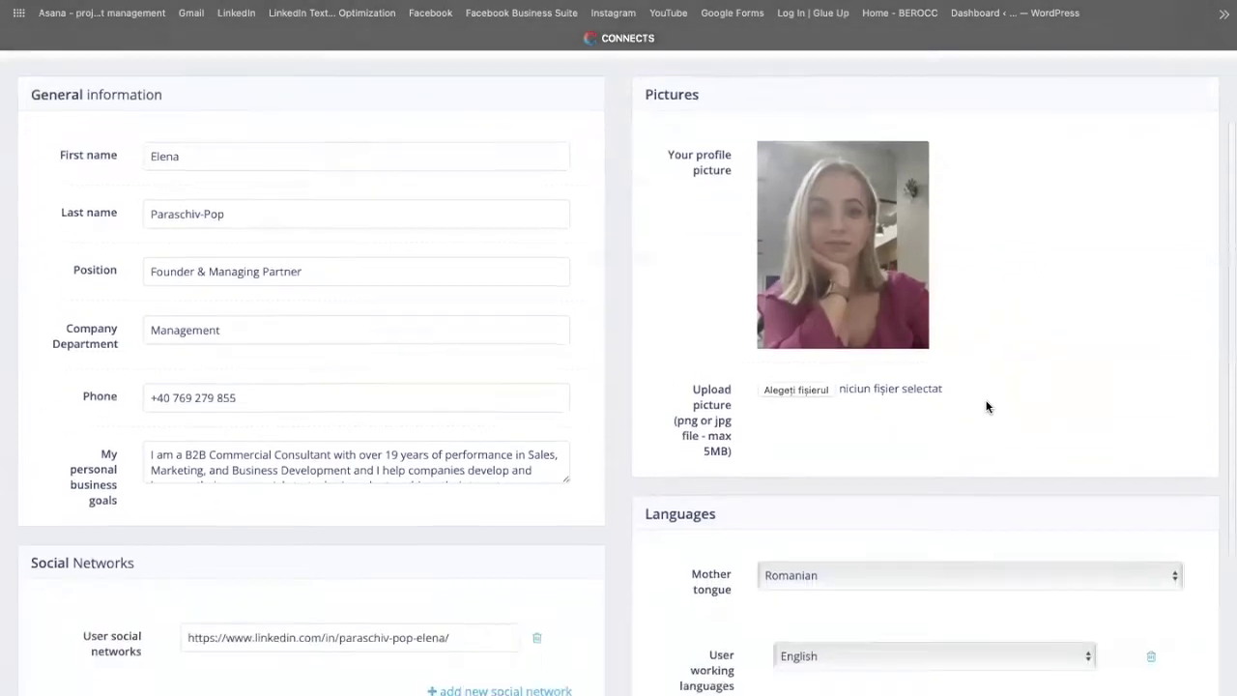
scroll(985, 406, up, 2)
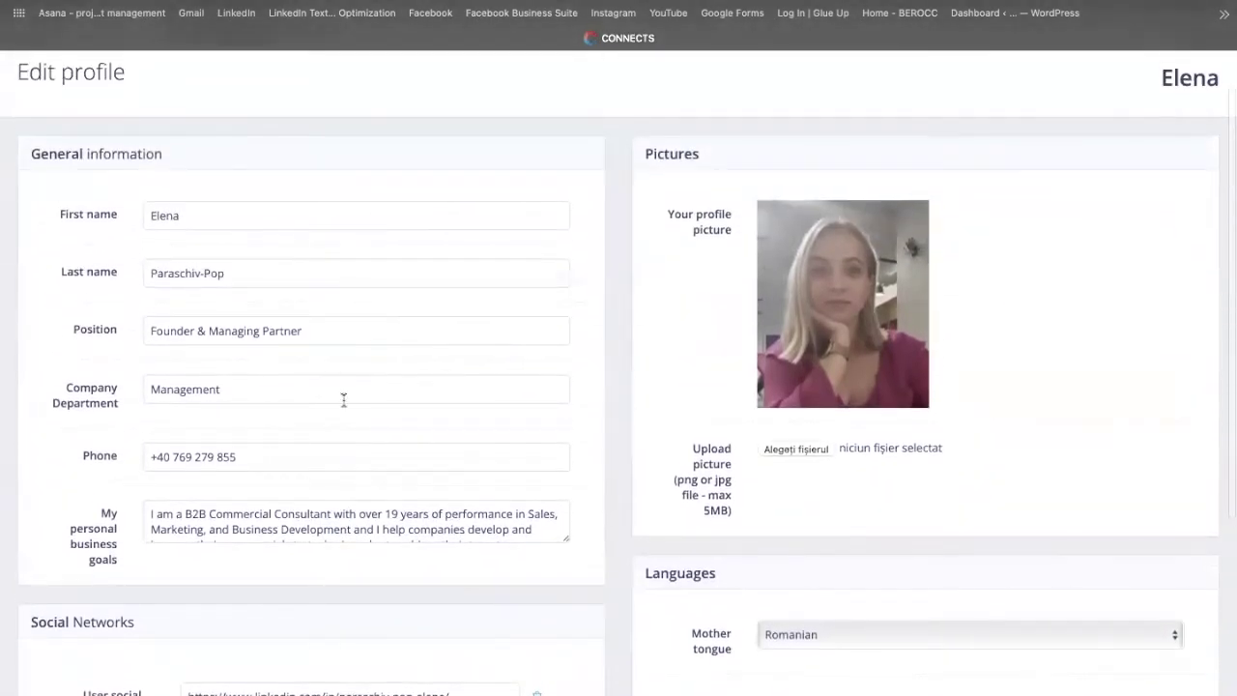
scroll(343, 399, down, 3)
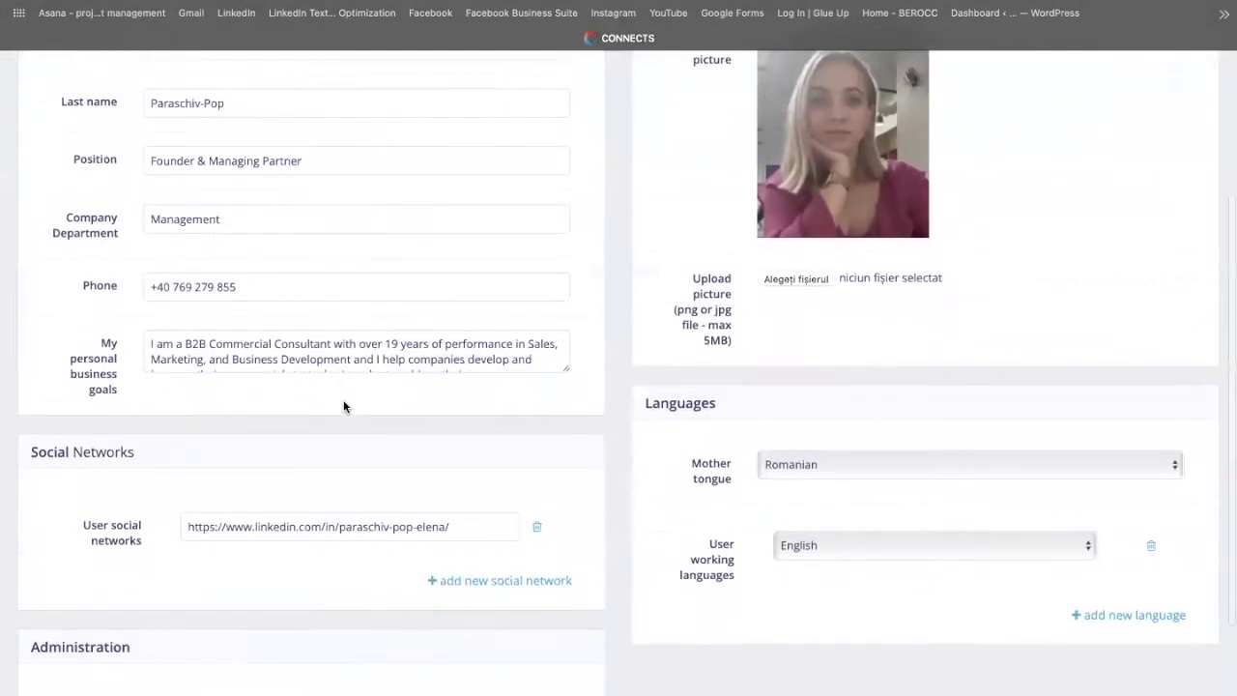
scroll(345, 404, up, 3)
scroll(979, 365, down, 4)
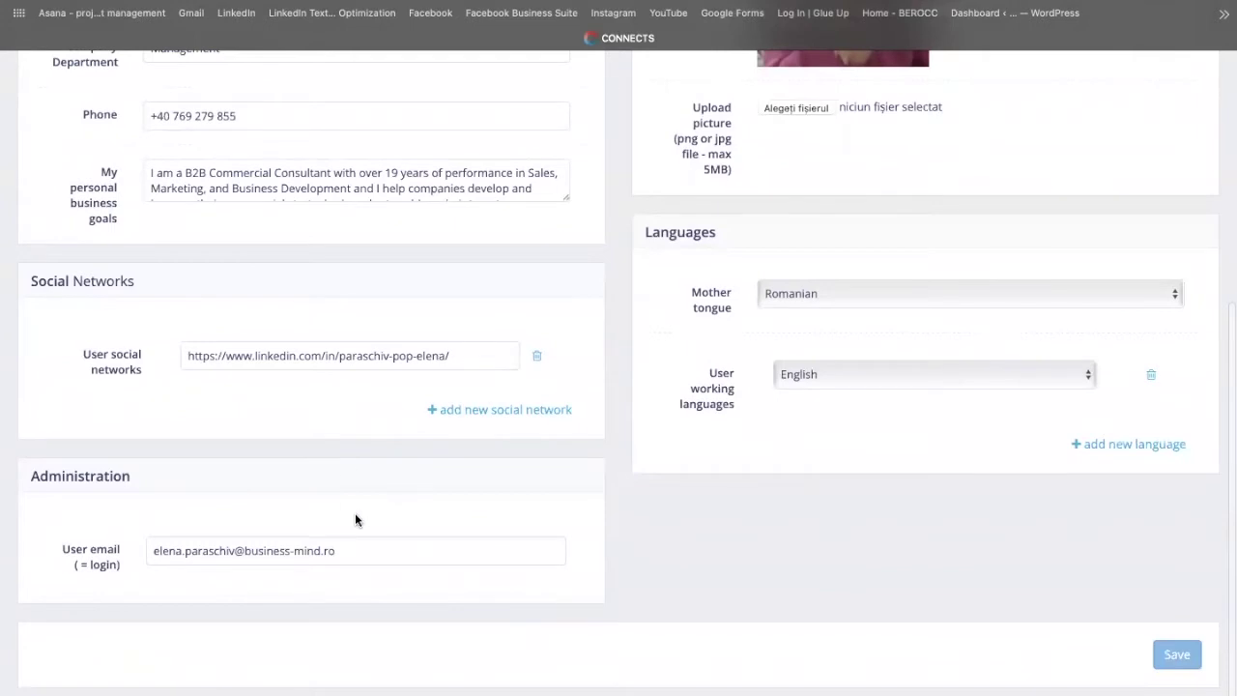
scroll(355, 520, up, 5)
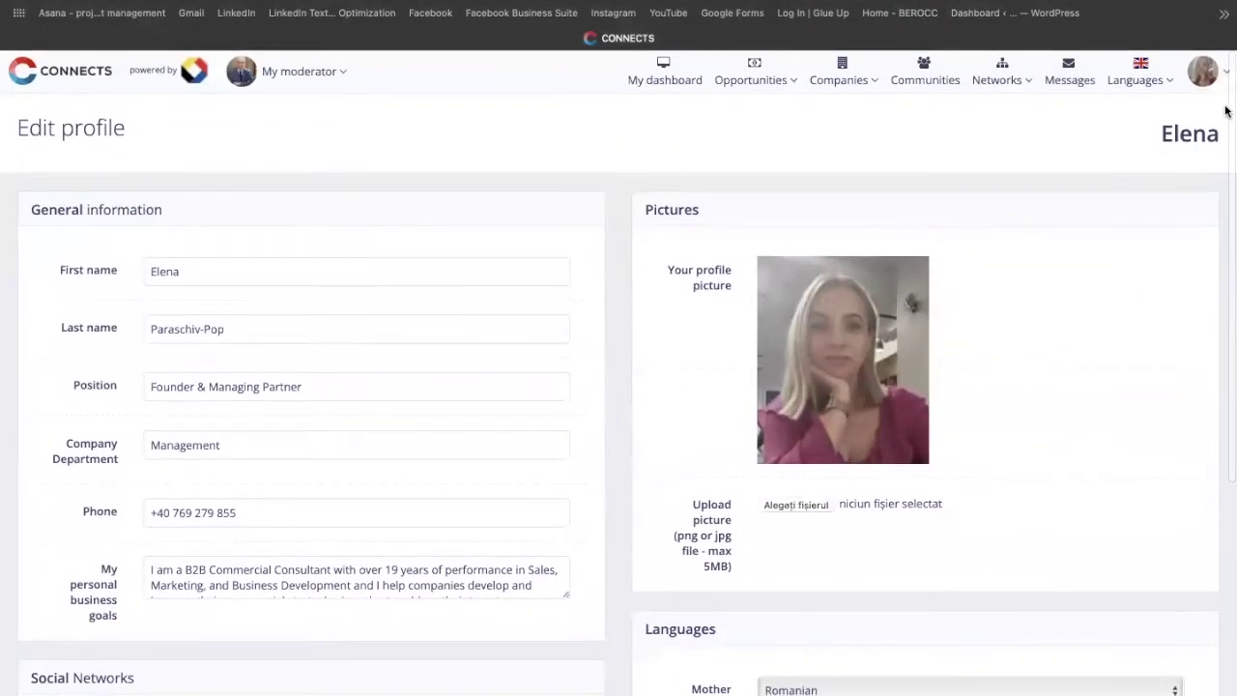
click(1204, 72)
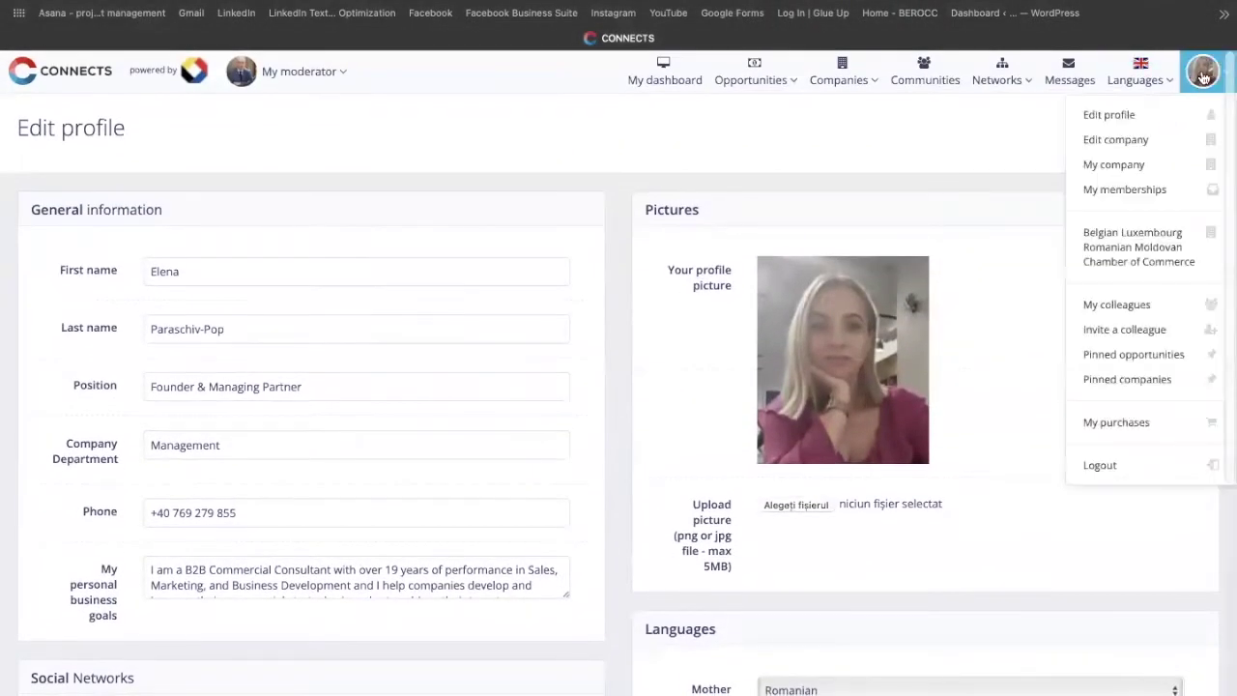
Step: Open the Edit company form for Business Mind SRL and look through its fields
click(1147, 143)
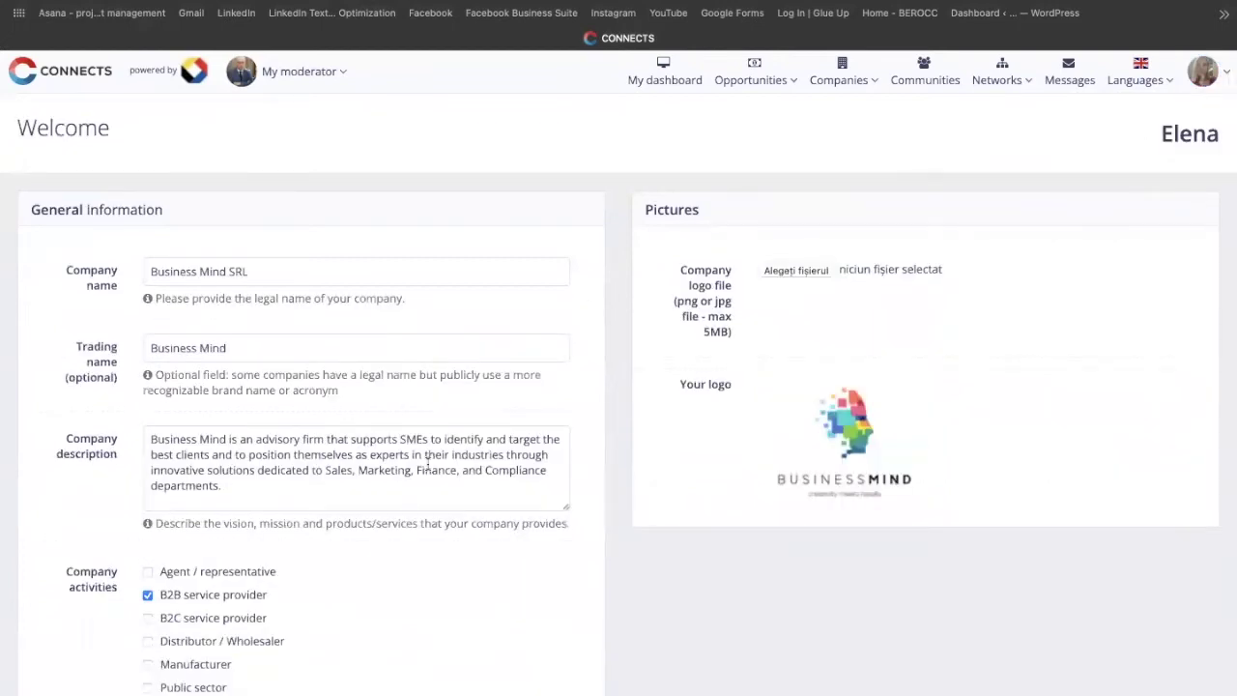
scroll(428, 465, down, 5)
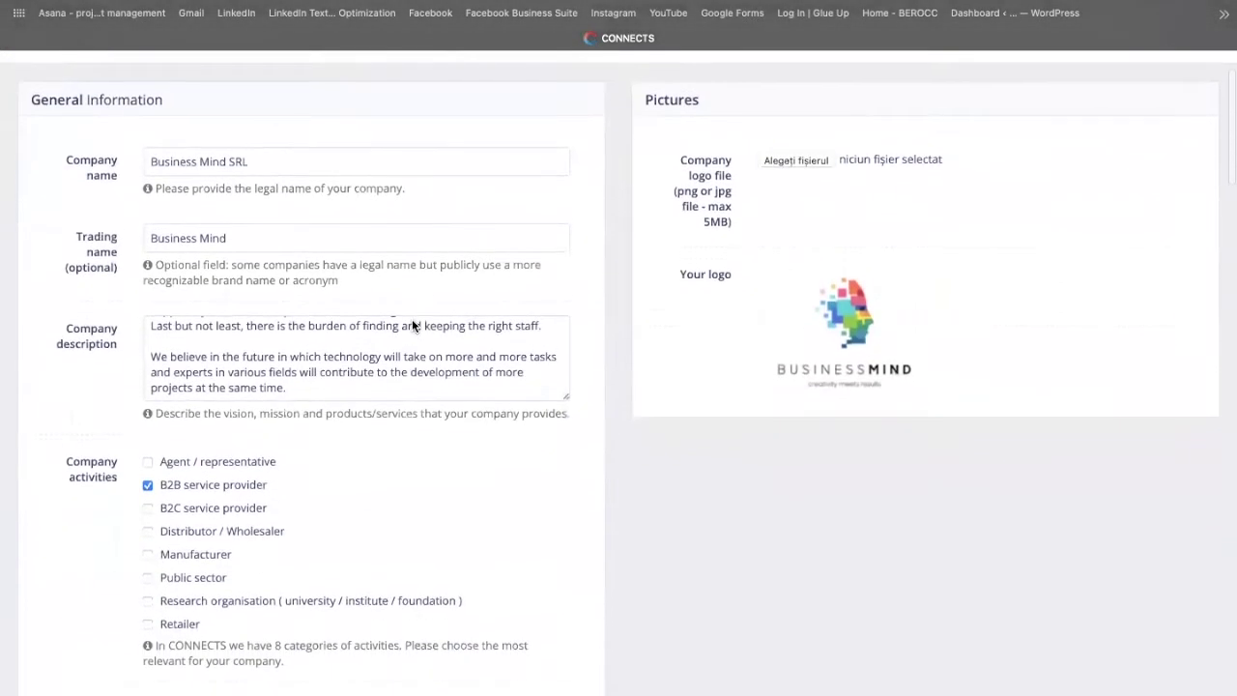
scroll(412, 326, down, 2)
scroll(412, 320, down, 8)
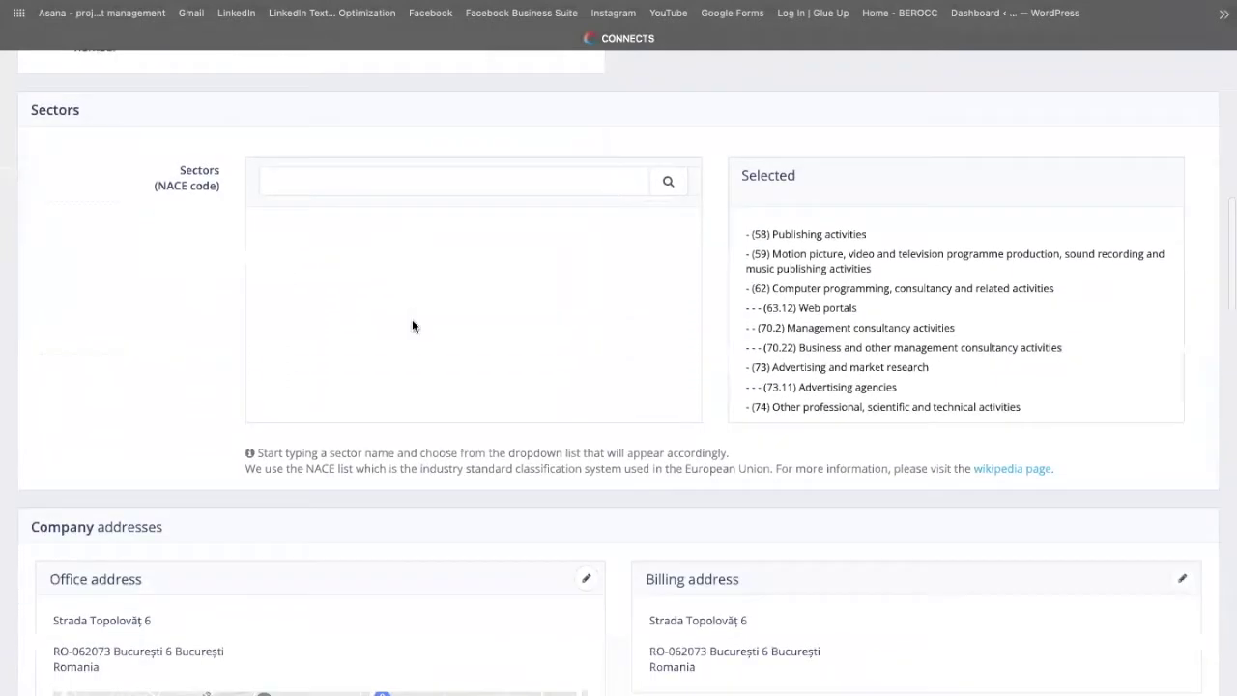
scroll(412, 318, up, 9)
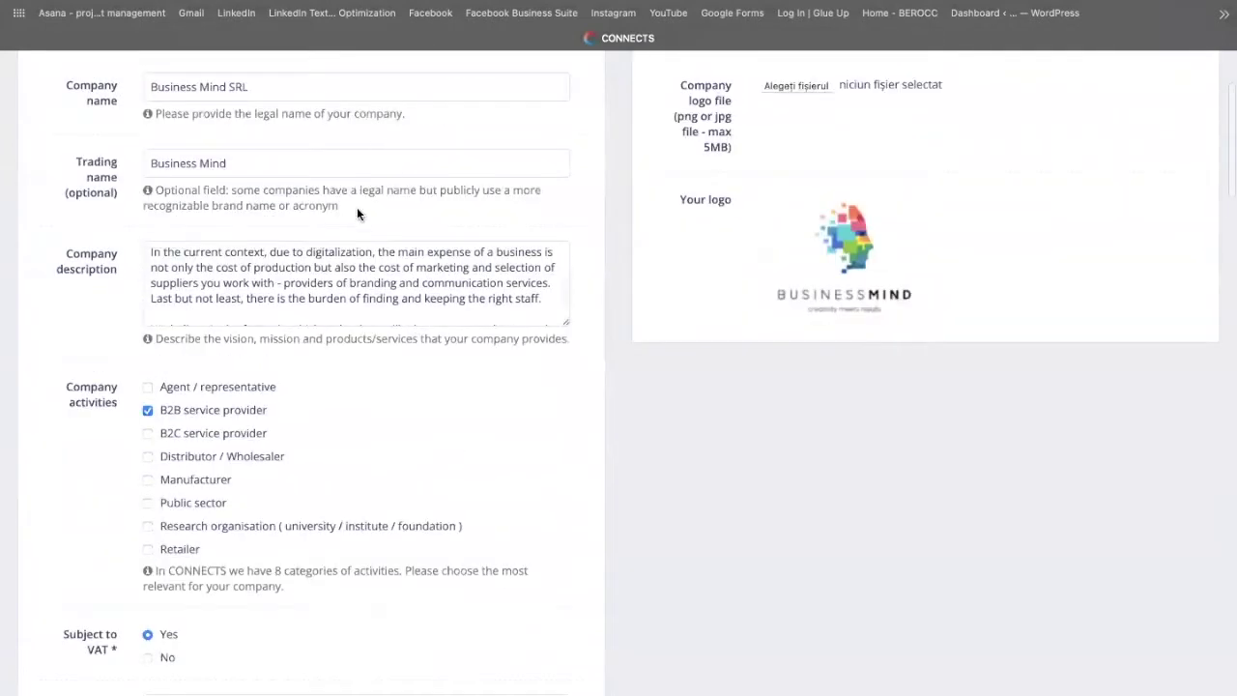
scroll(335, 301, up, 2)
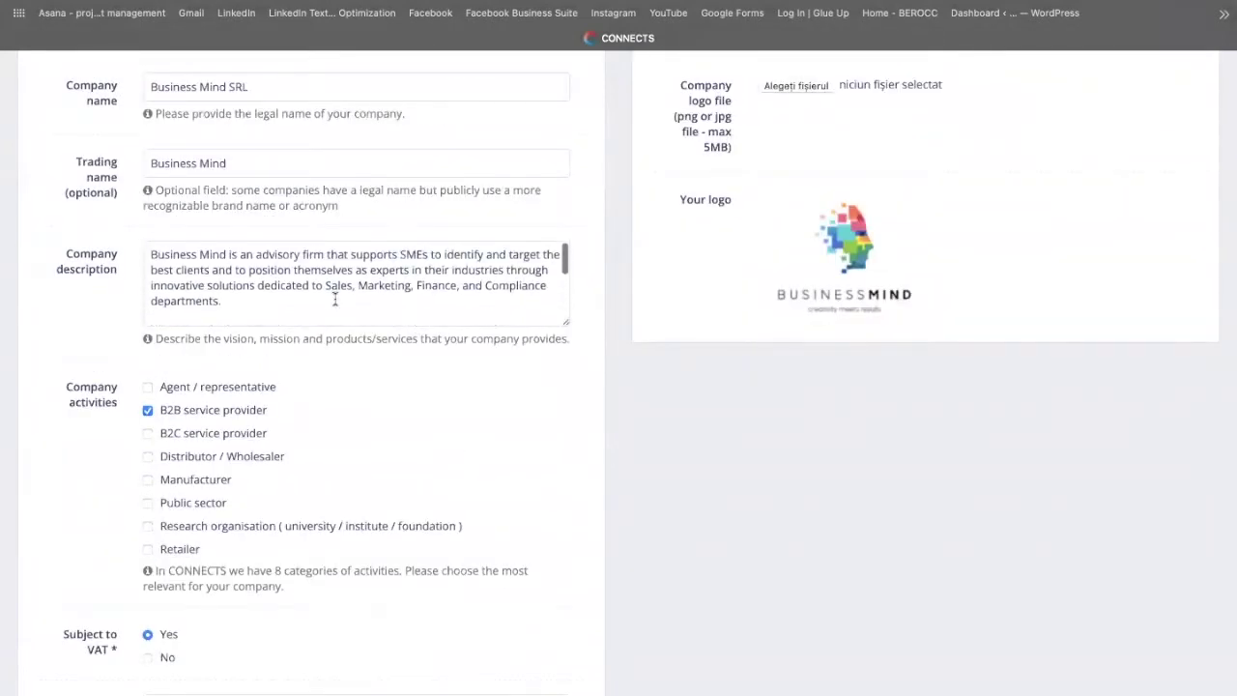
Step: Place the cursor in the Company description and move down to the NACE Sectors list
click(417, 256)
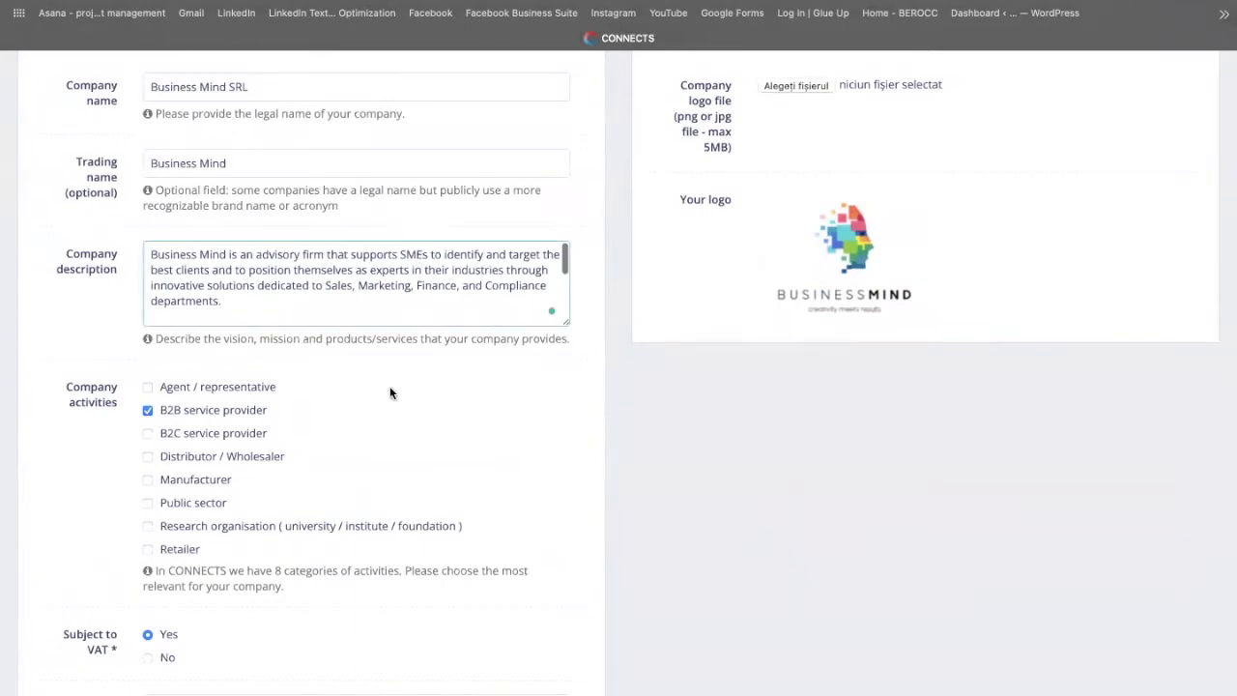
scroll(389, 387, down, 1)
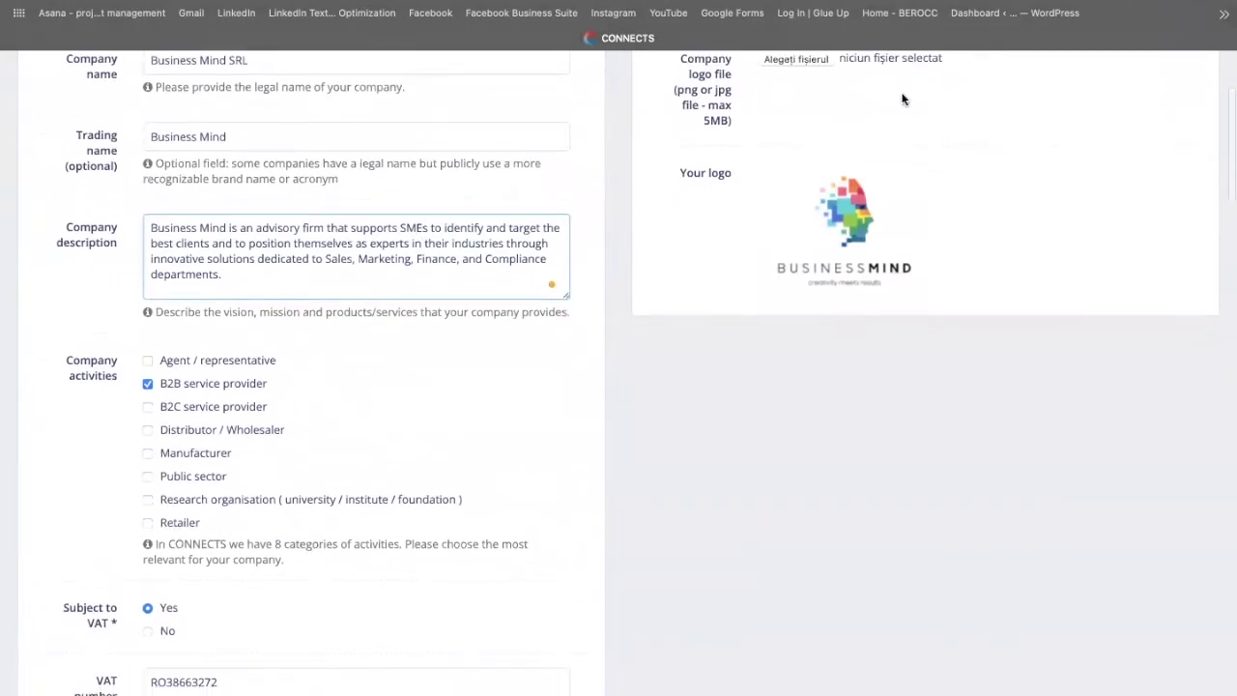
scroll(486, 442, down, 1)
scroll(485, 443, down, 5)
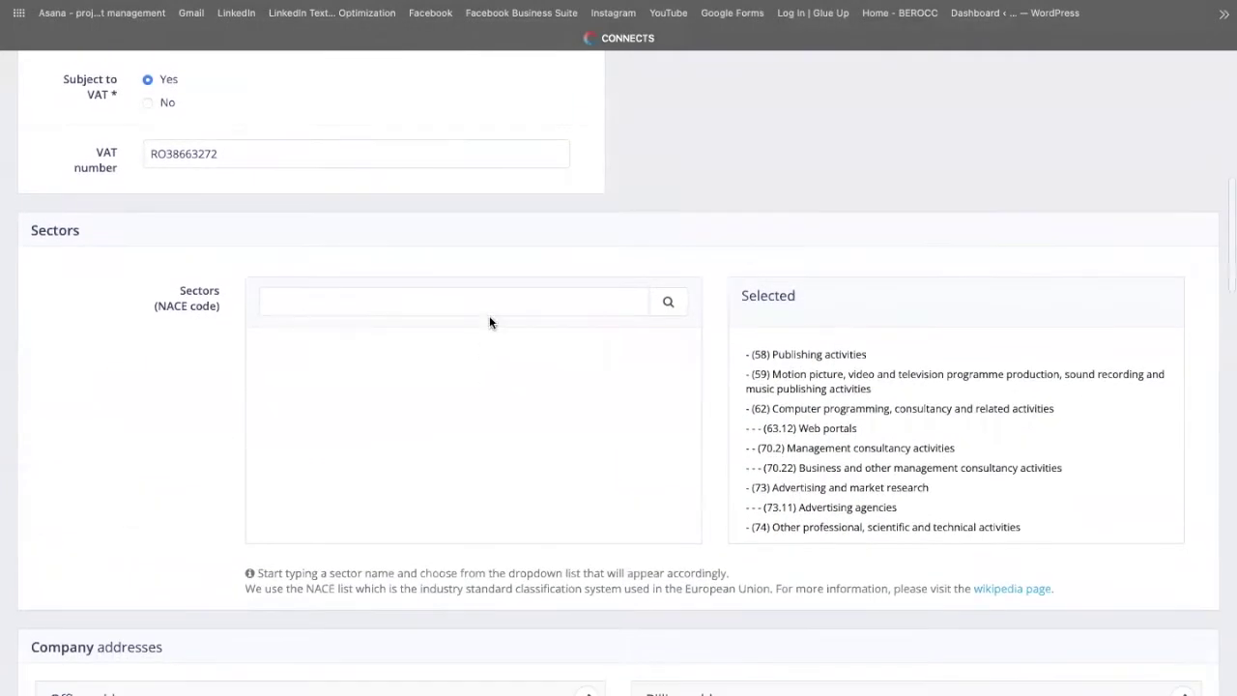
scroll(596, 383, down, 1)
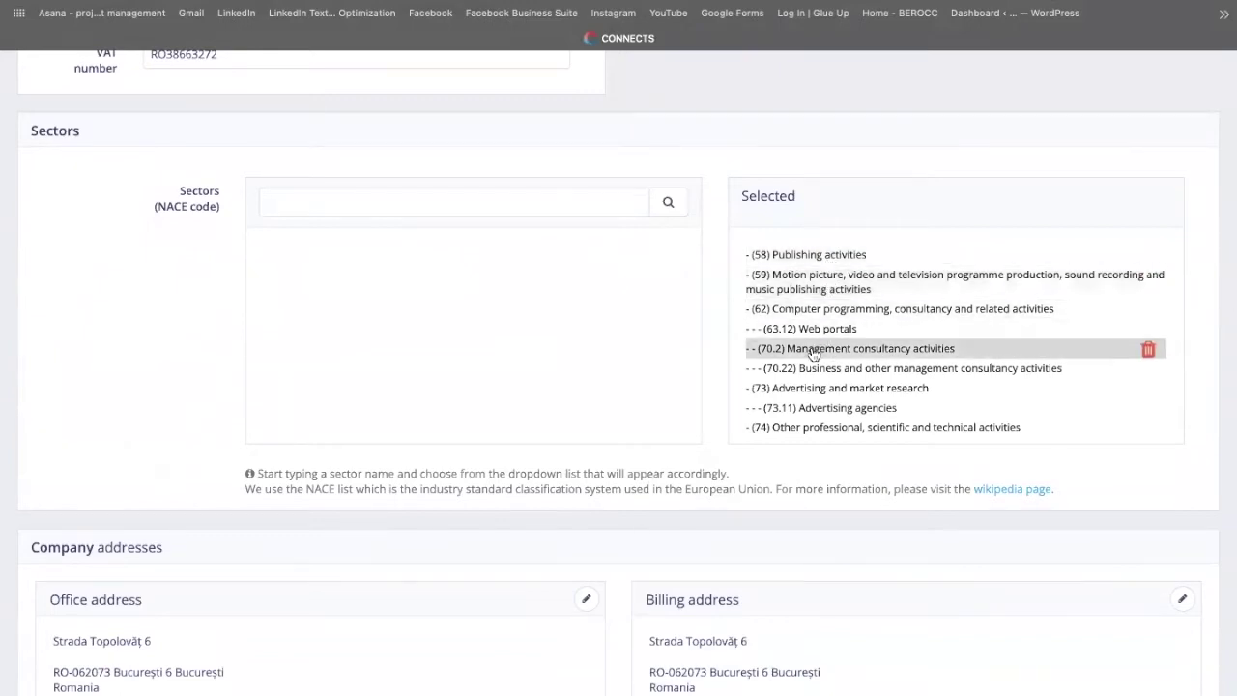
scroll(809, 354, down, 1)
scroll(393, 457, down, 4)
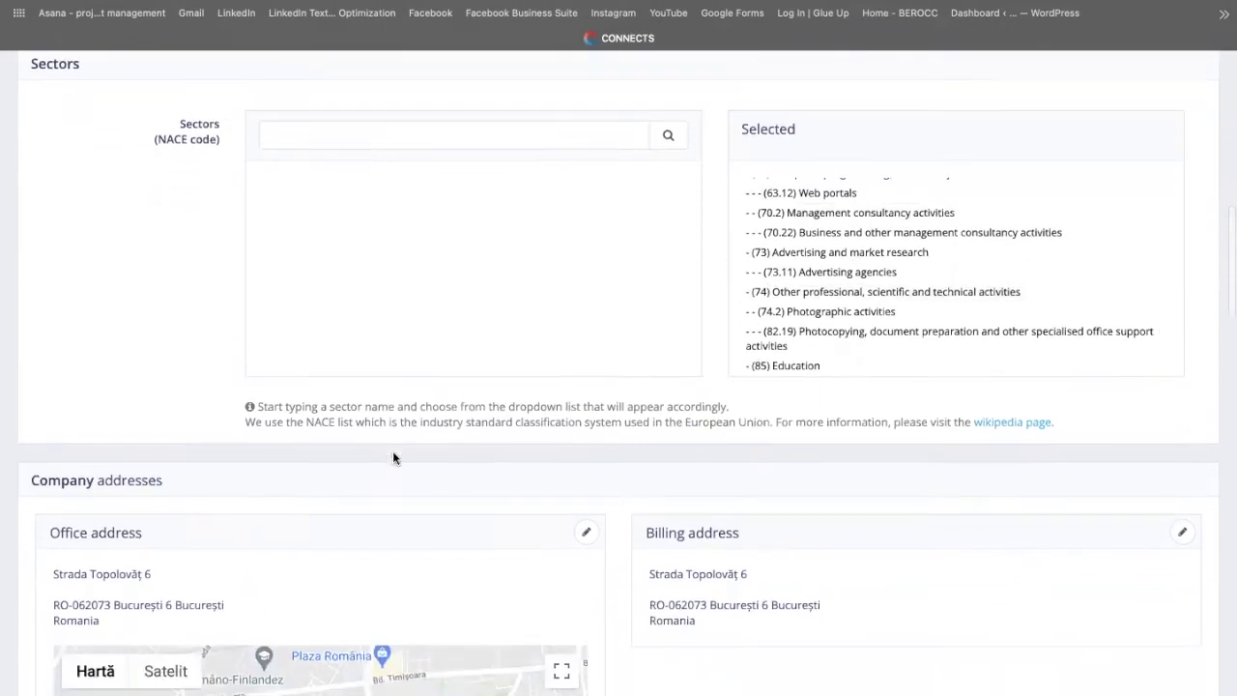
scroll(707, 278, down, 5)
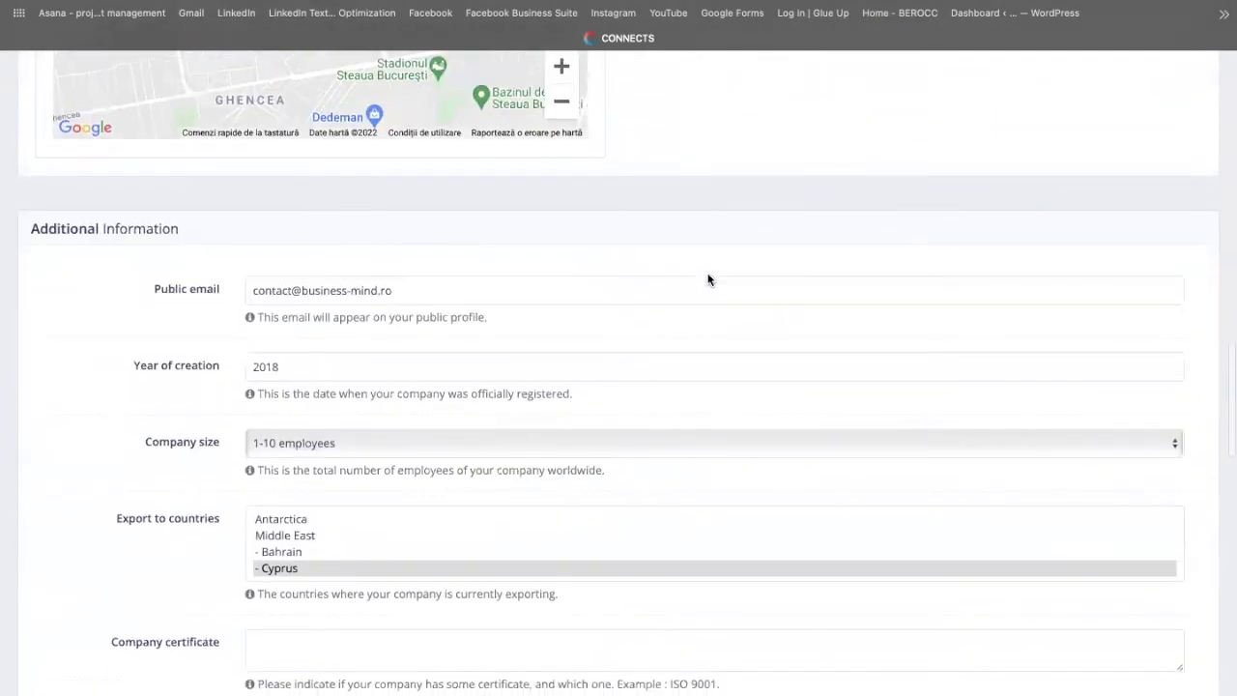
scroll(618, 337, down, 2)
scroll(619, 336, down, 2)
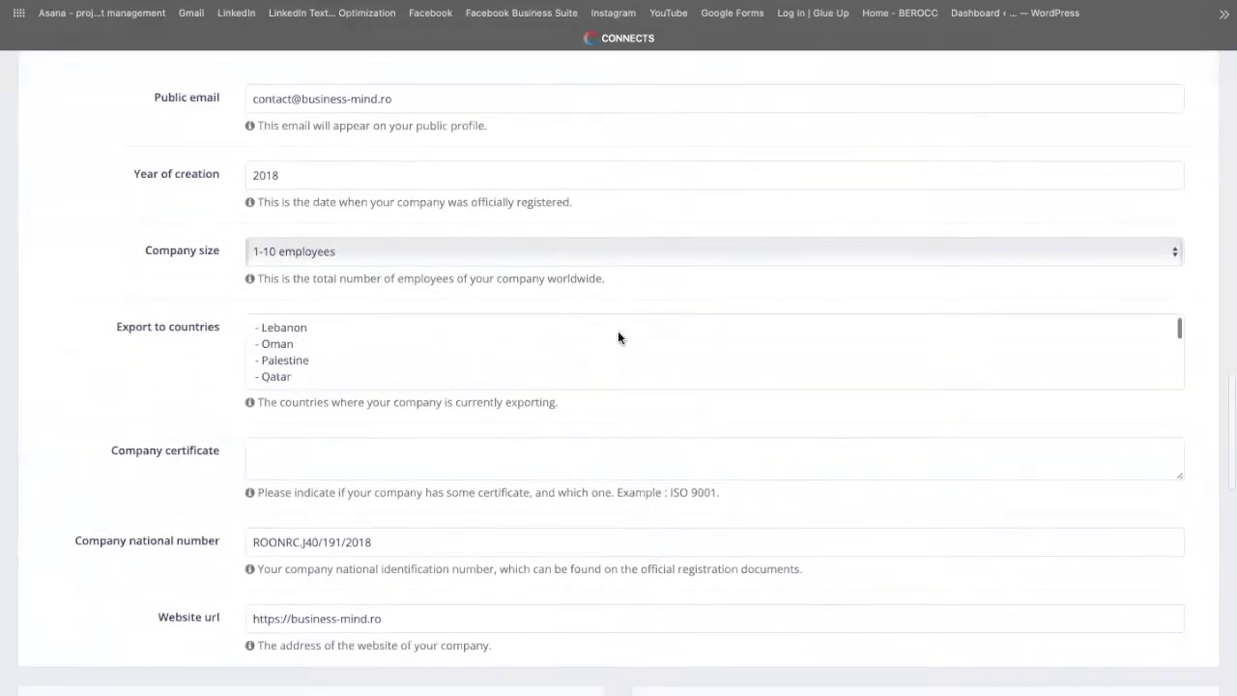
scroll(820, 396, down, 5)
scroll(820, 396, down, 10)
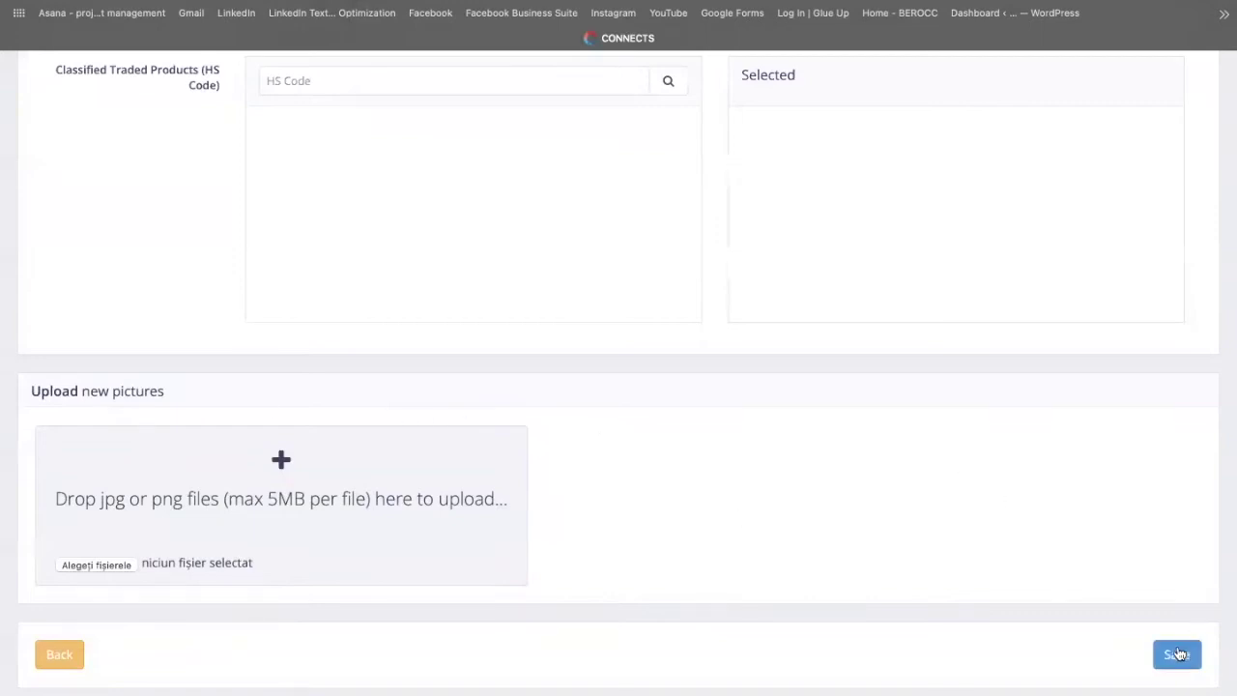
scroll(1057, 341, up, 2)
scroll(1072, 373, down, 2)
scroll(1102, 580, up, 12)
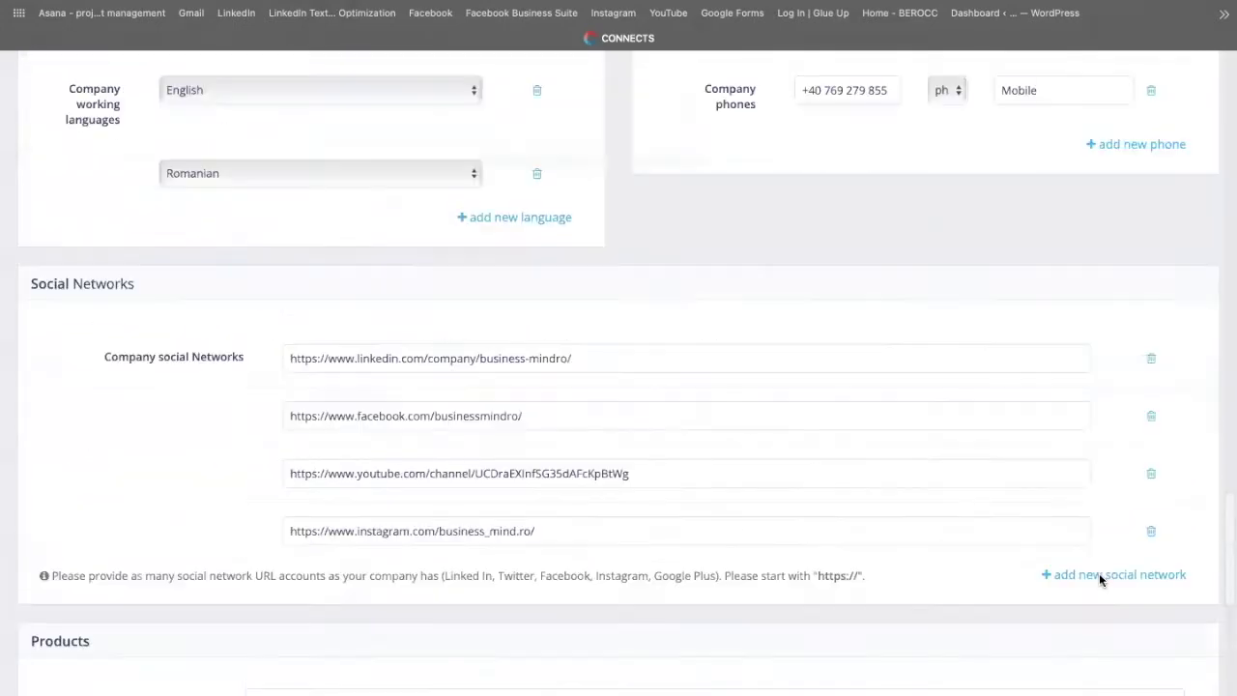
scroll(1099, 573, up, 15)
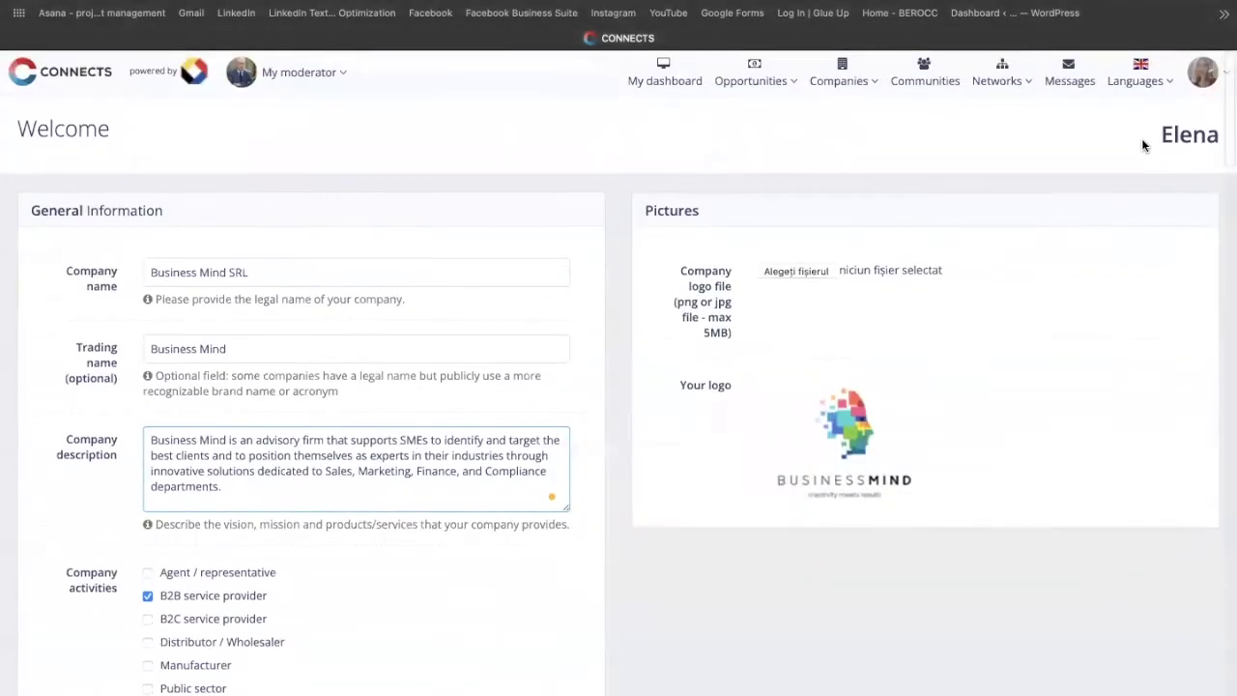
click(1202, 73)
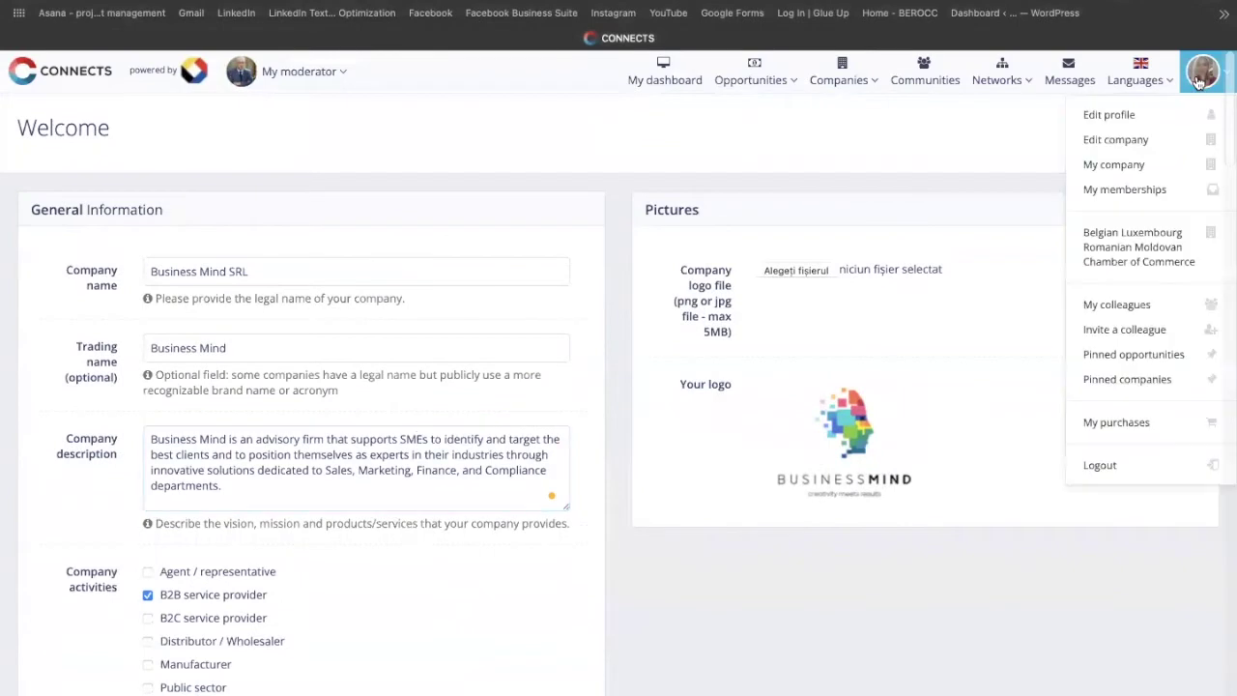
Step: Open the public Business Mind SRL page and type 'ddddff' into the private quick message
click(1142, 173)
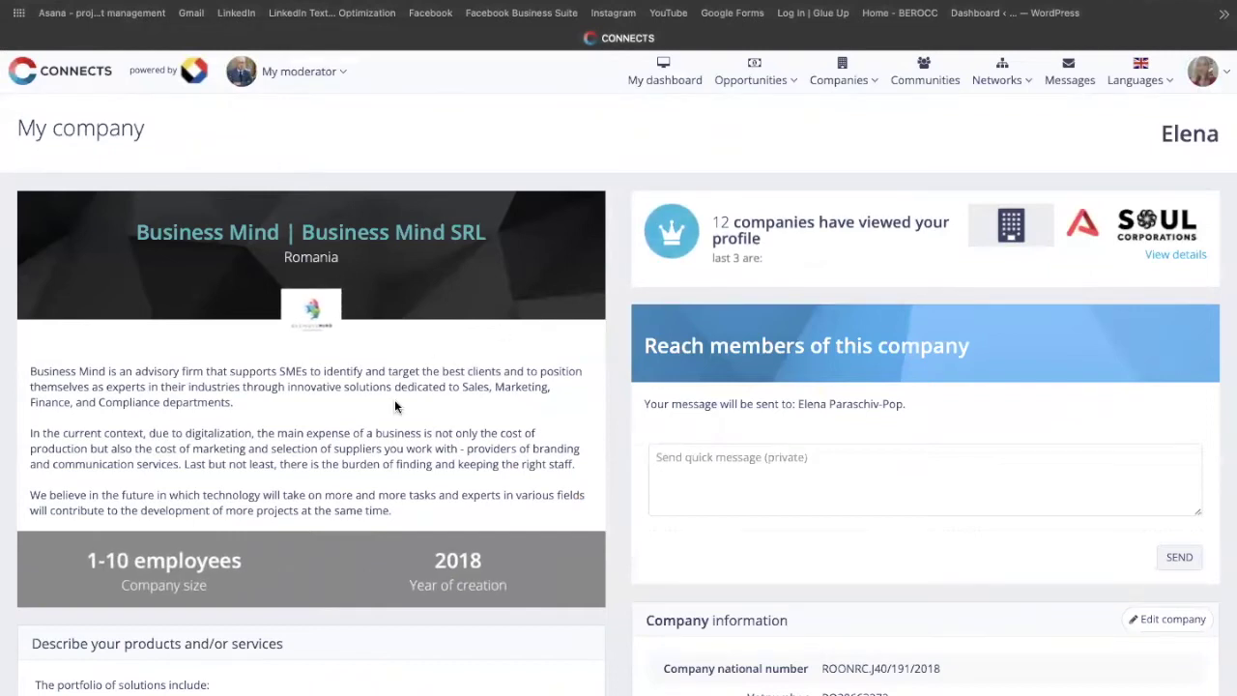
scroll(395, 401, down, 2)
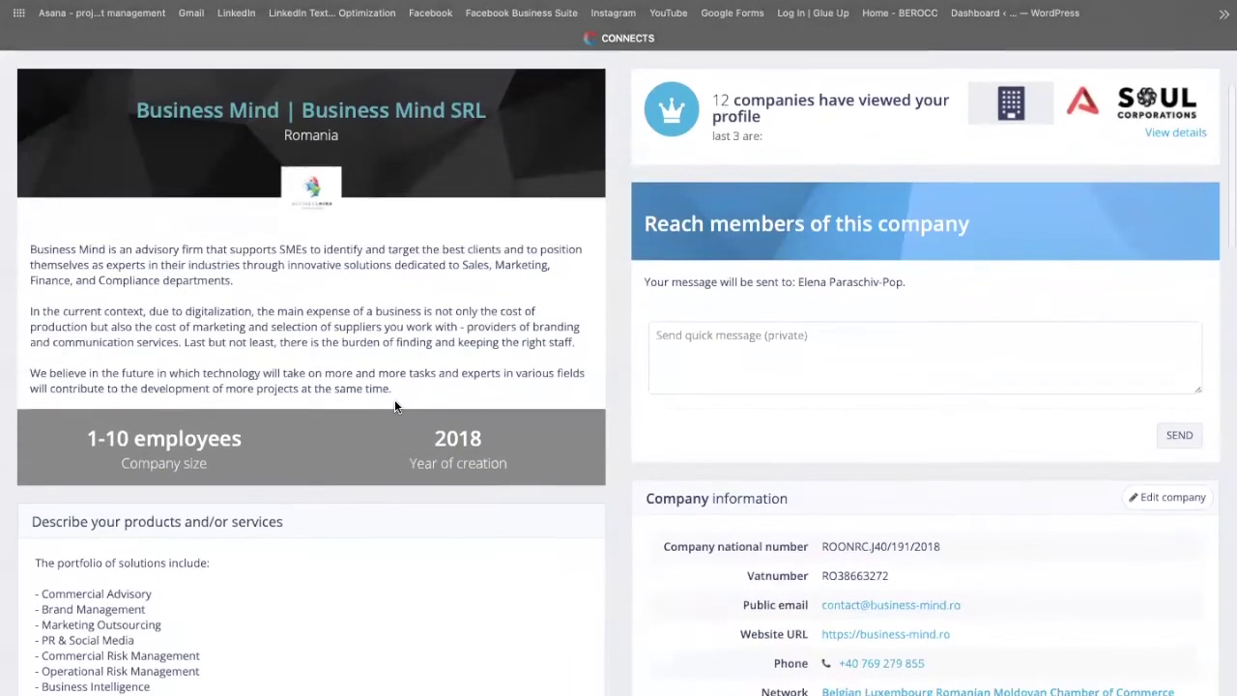
scroll(395, 403, up, 1)
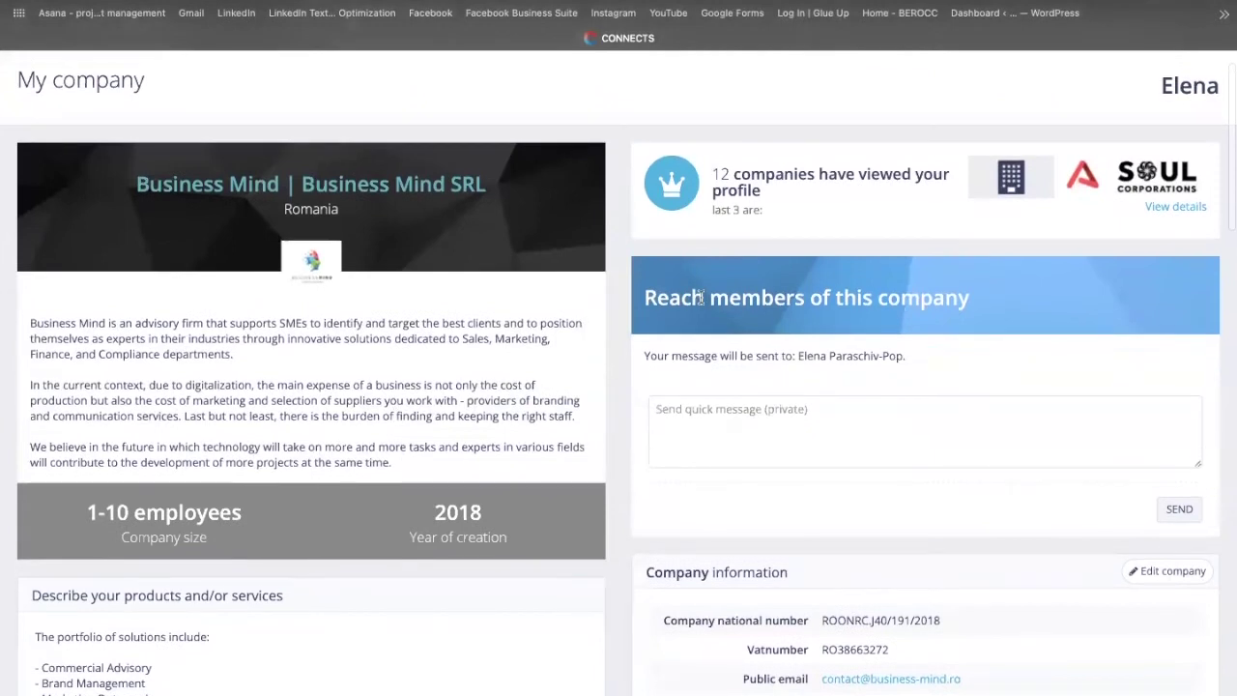
scroll(696, 302, up, 1)
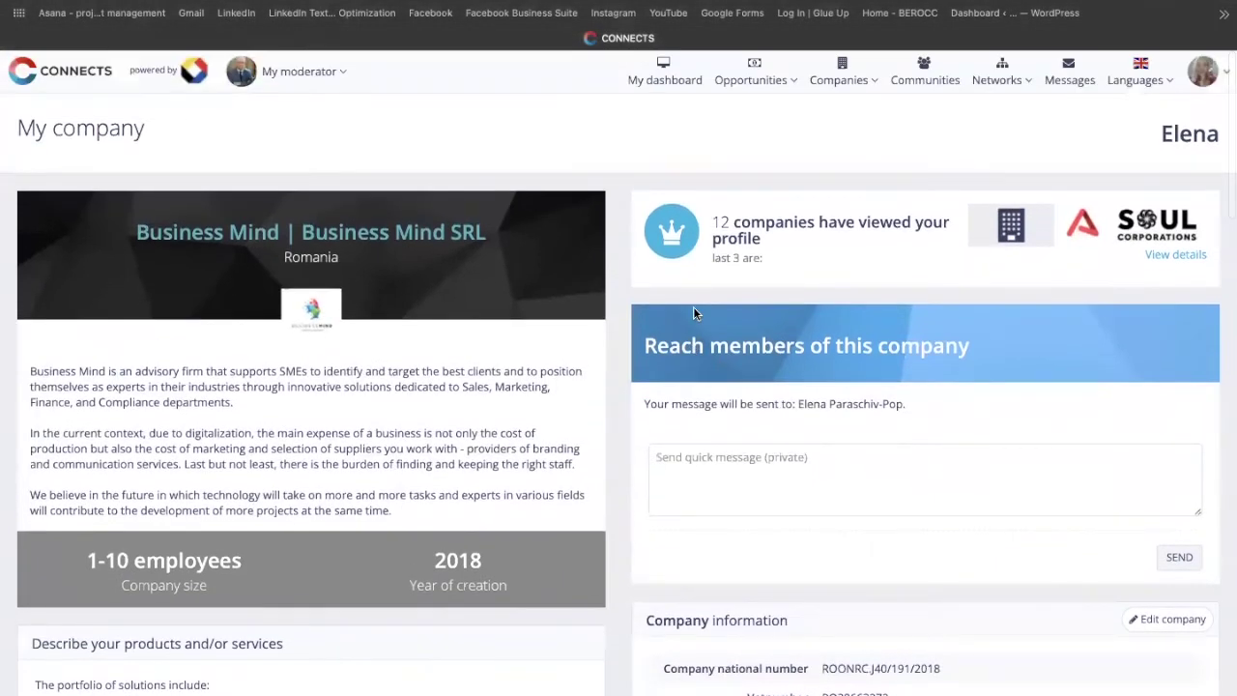
scroll(693, 314, down, 1)
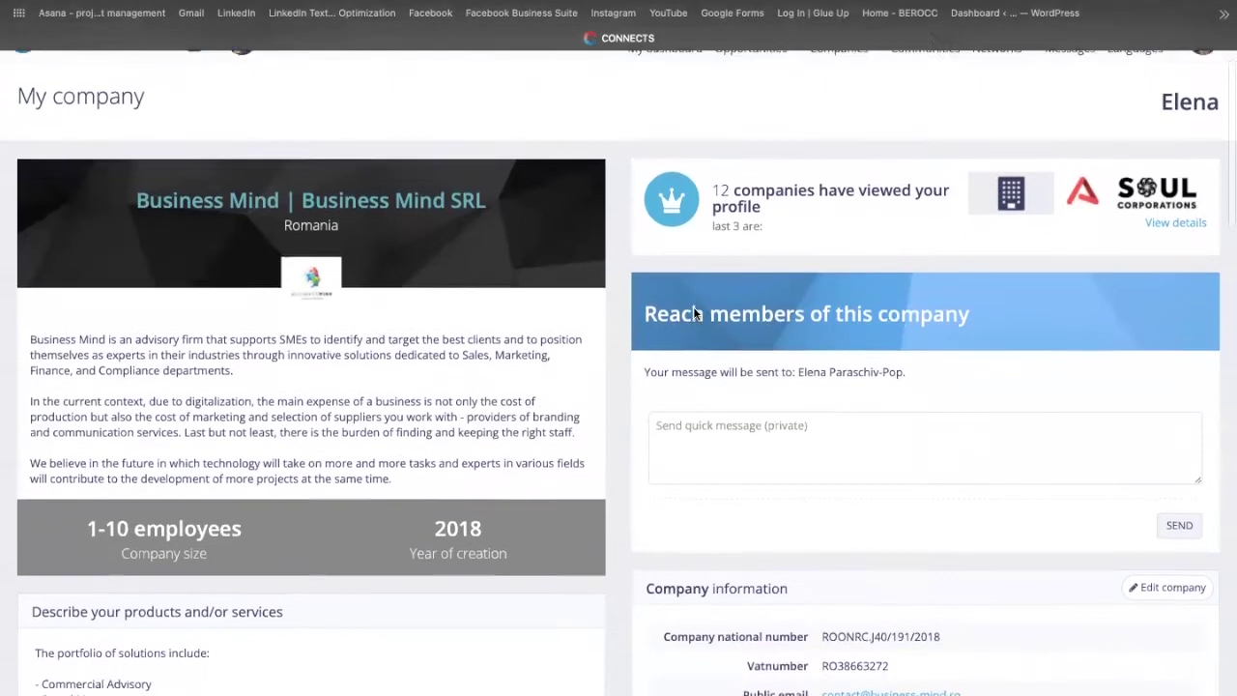
click(695, 439)
text(ddddff)
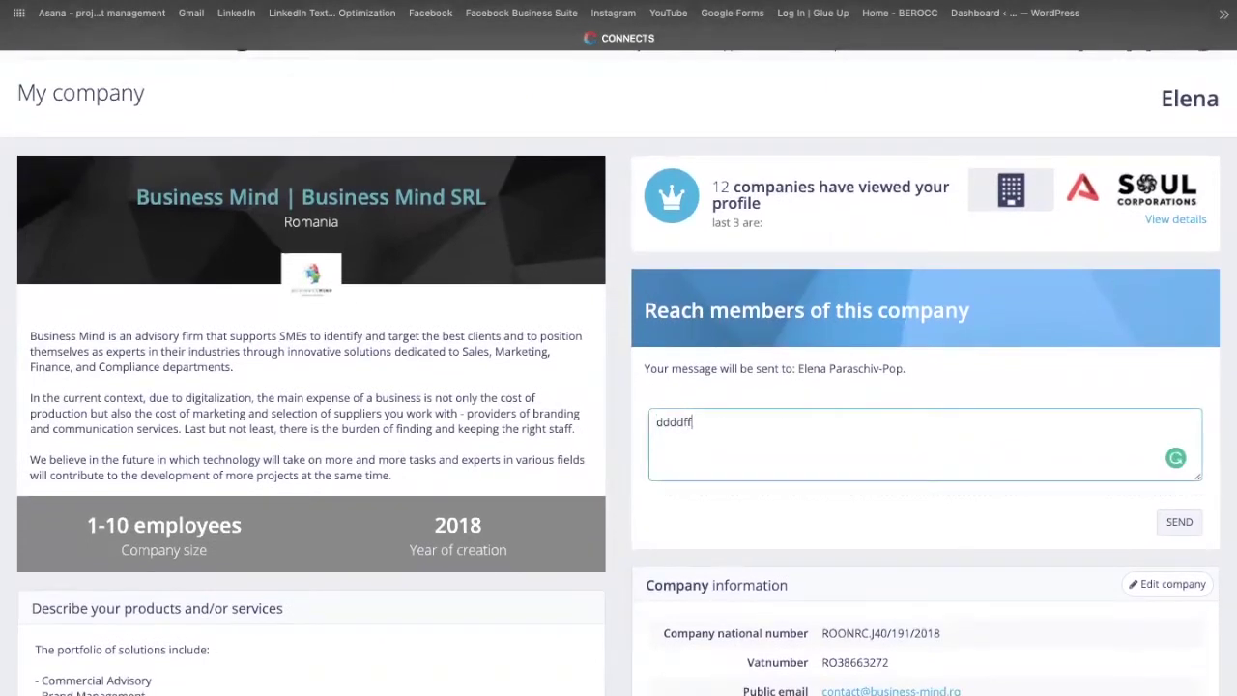
Step: Start an email to the company's public address, then discard the draft with 'Nu salva'
scroll(900, 462, down, 1)
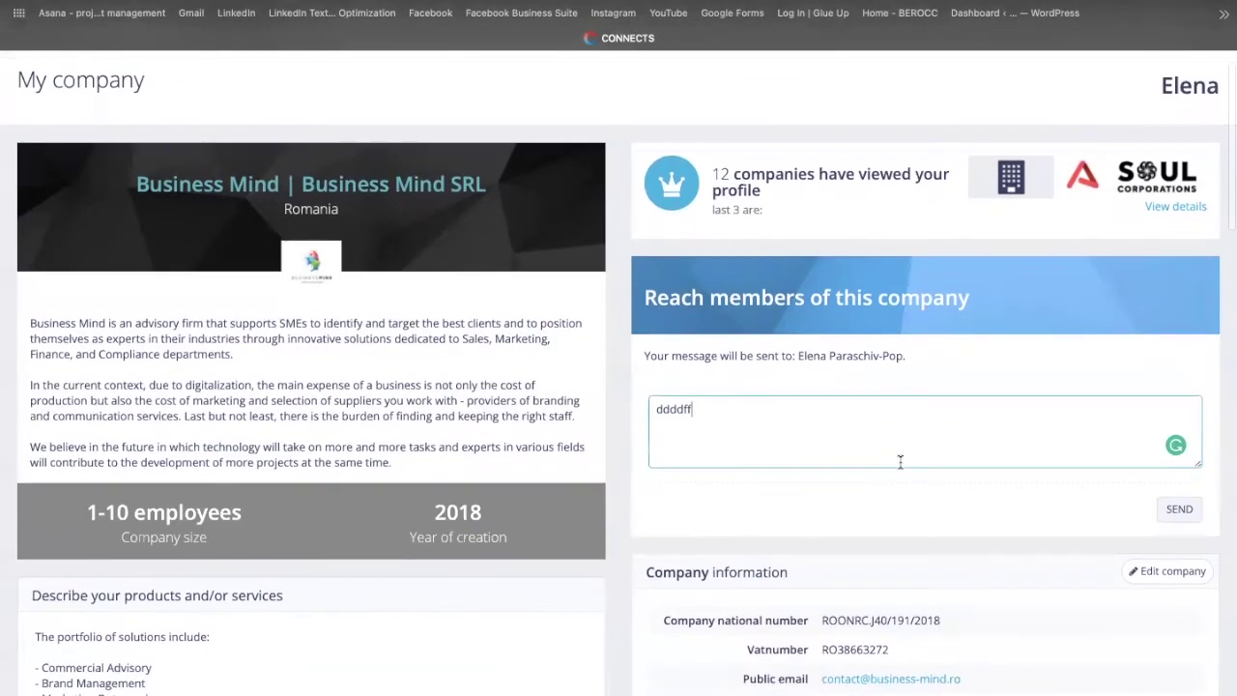
scroll(900, 462, down, 5)
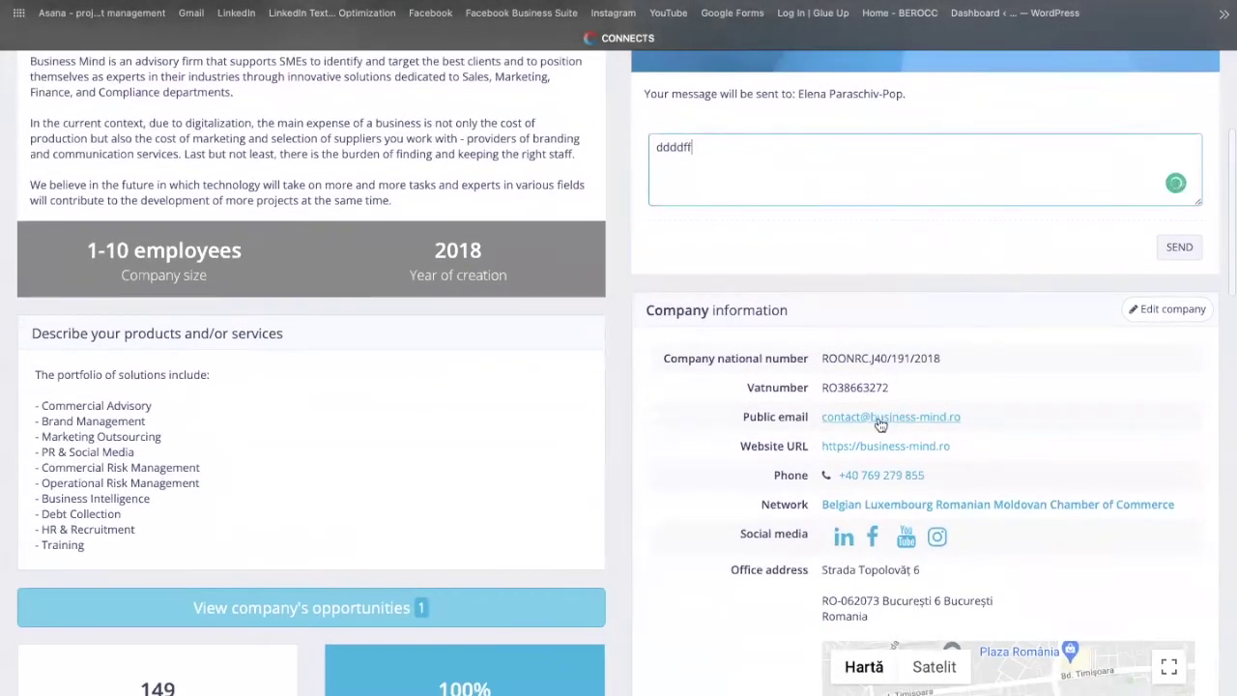
click(912, 416)
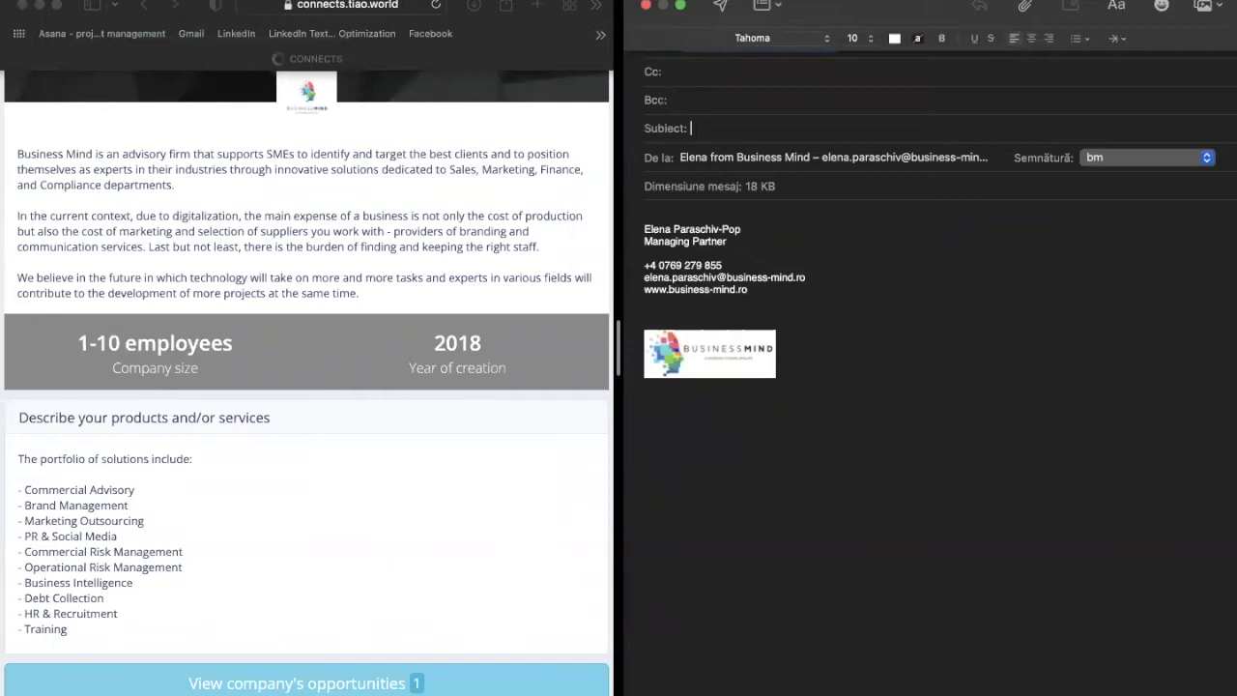
click(644, 5)
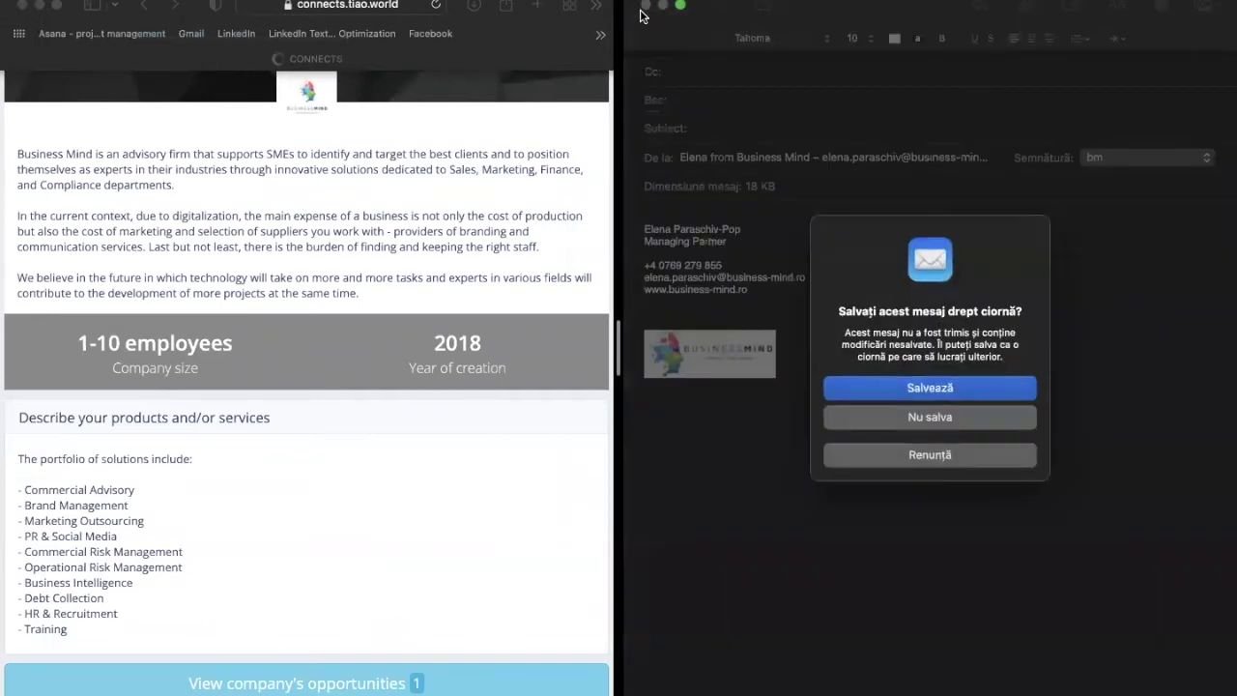
click(919, 417)
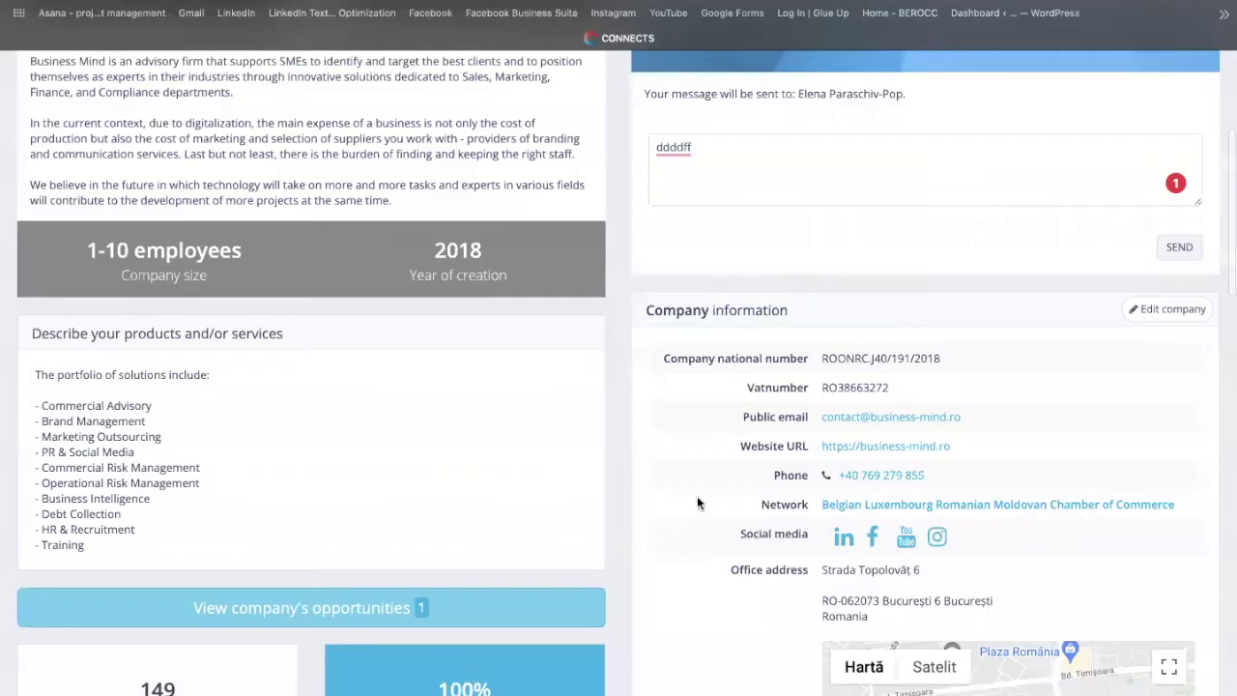
scroll(697, 497, down, 9)
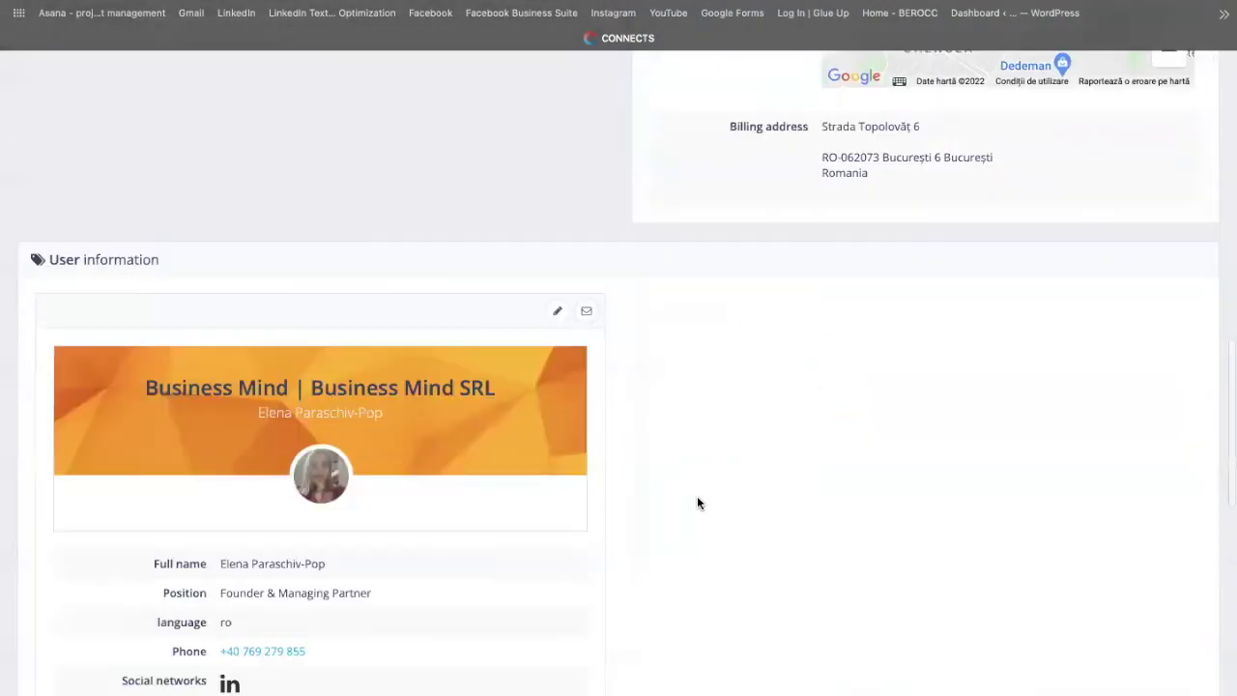
scroll(401, 386, down, 1)
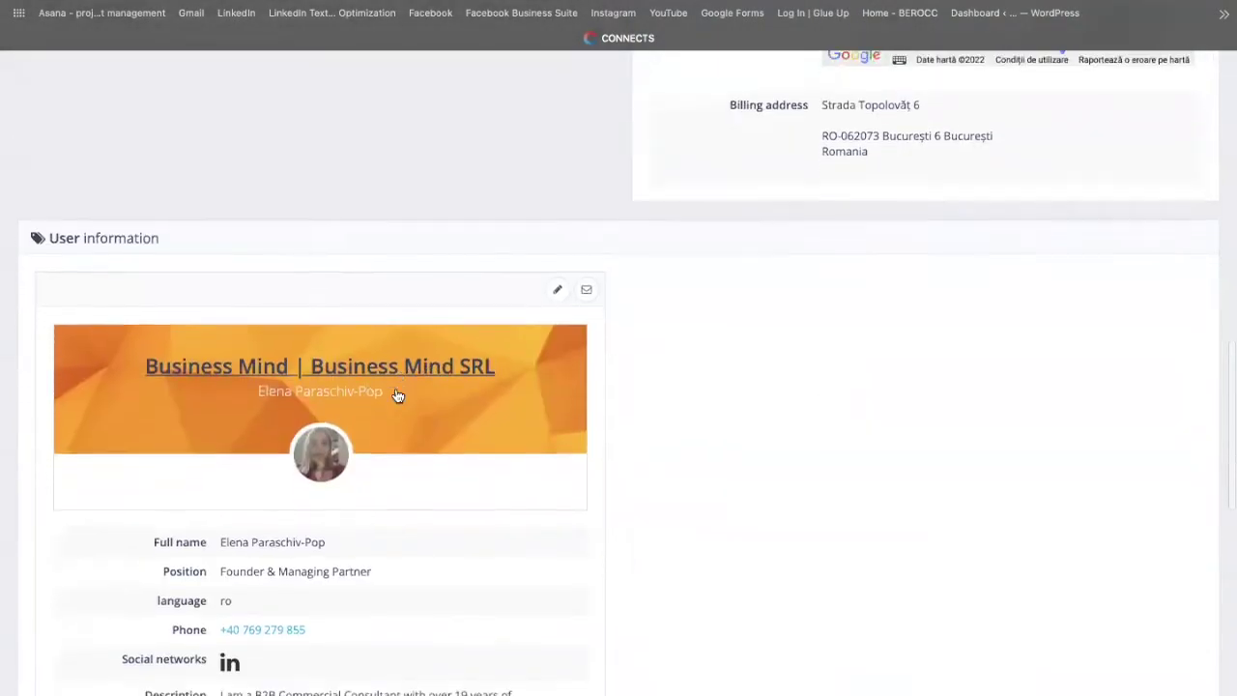
scroll(396, 395, down, 1)
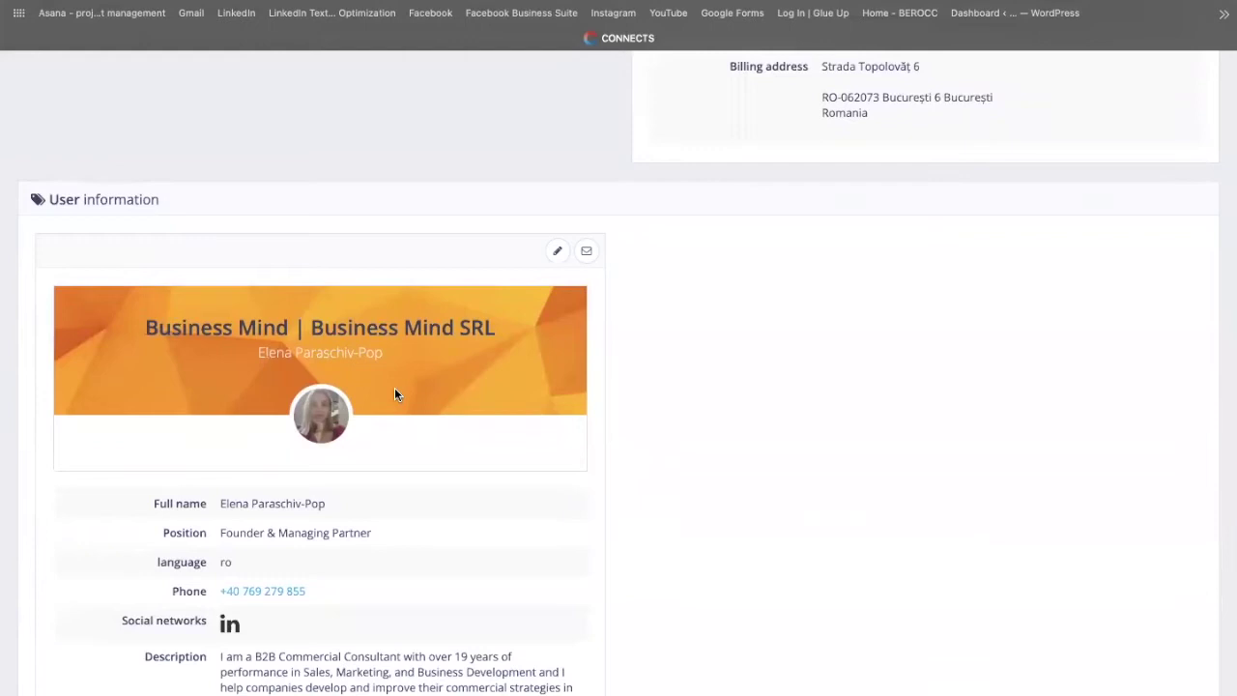
scroll(395, 394, down, 3)
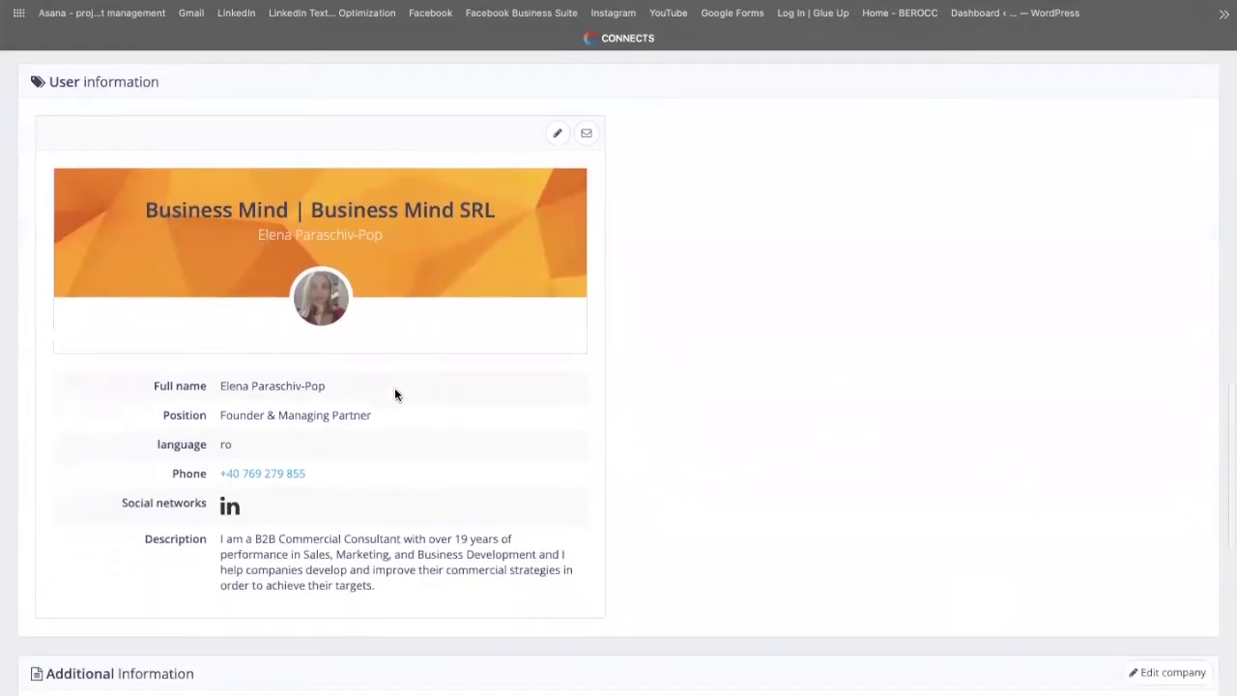
scroll(394, 387, up, 2)
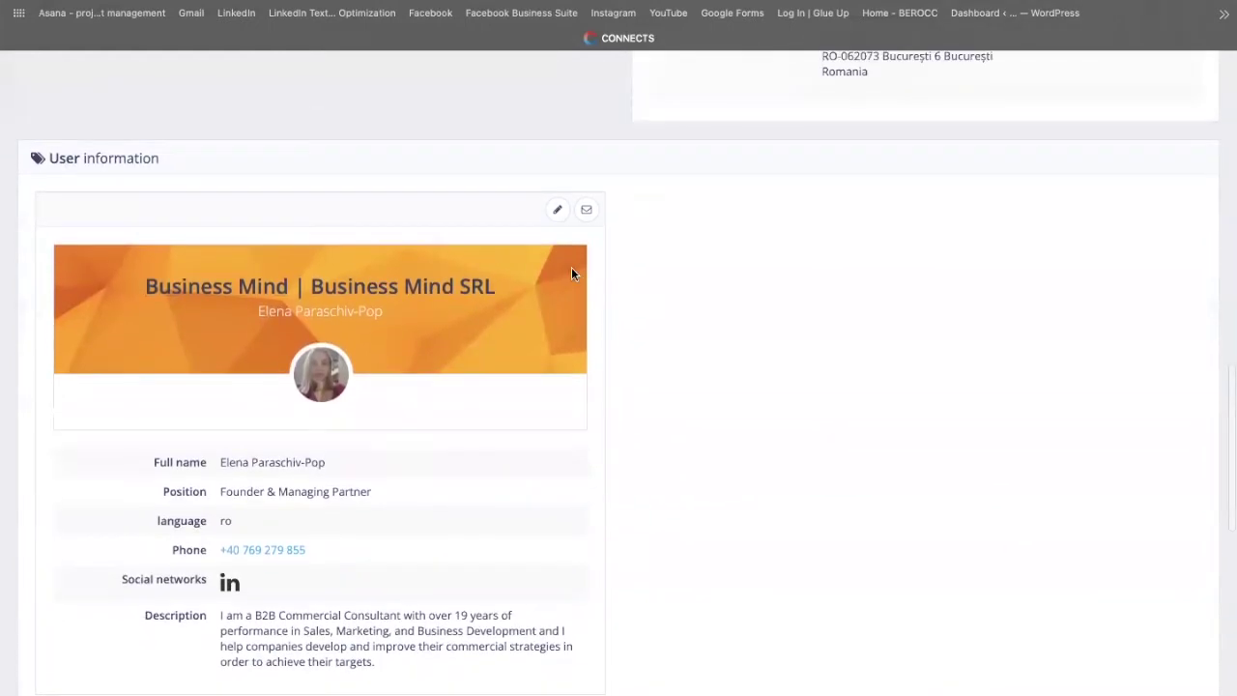
Step: Compose a new message addressed to the Business Mind SRL founder from the user card
click(587, 212)
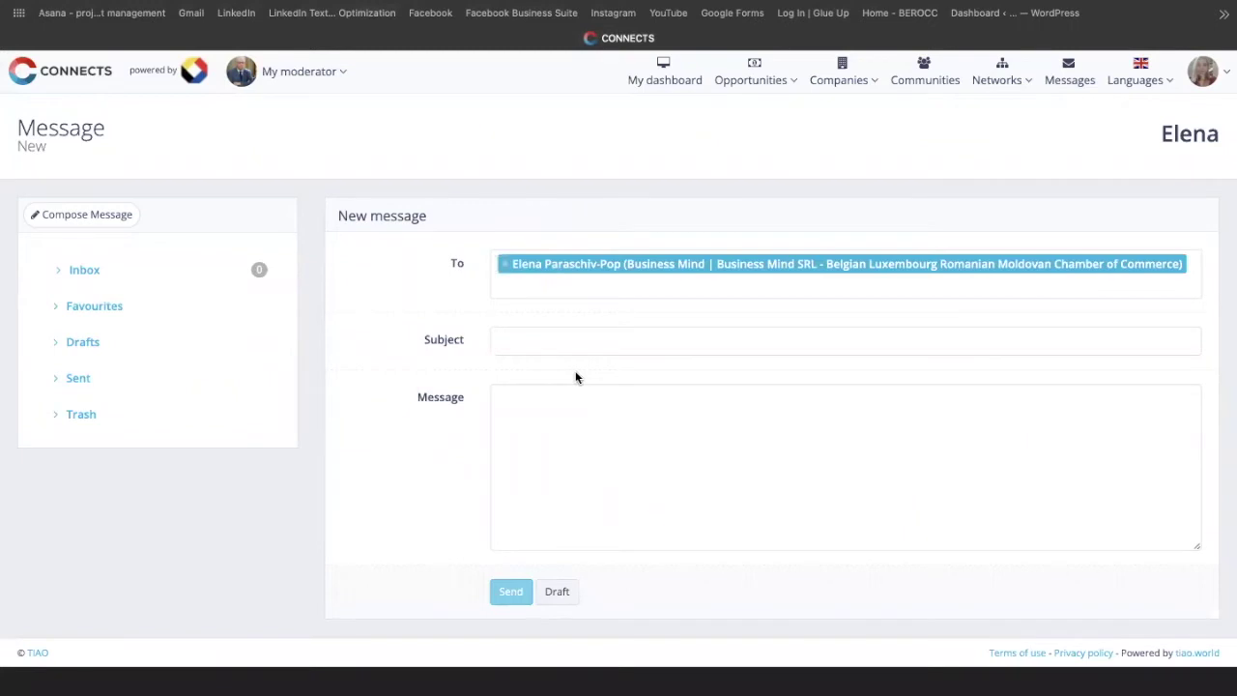
click(1201, 90)
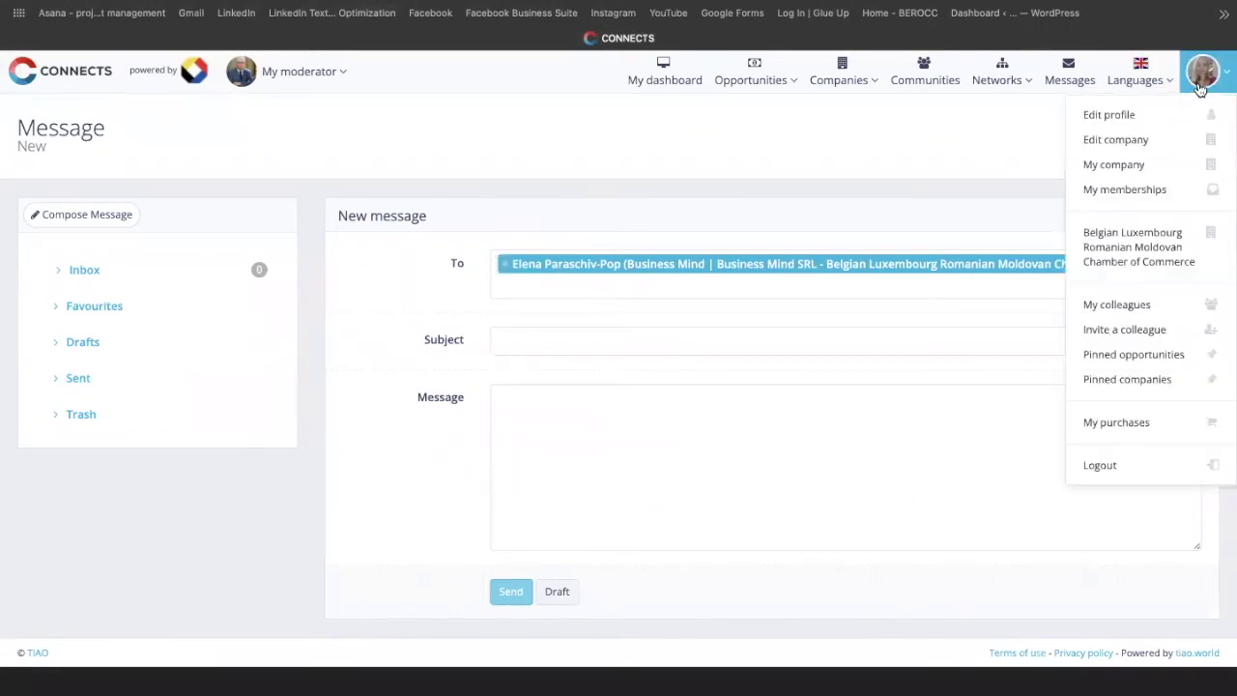
Step: Go to Invite a colleague and add a new-user row to the active membership
click(1123, 330)
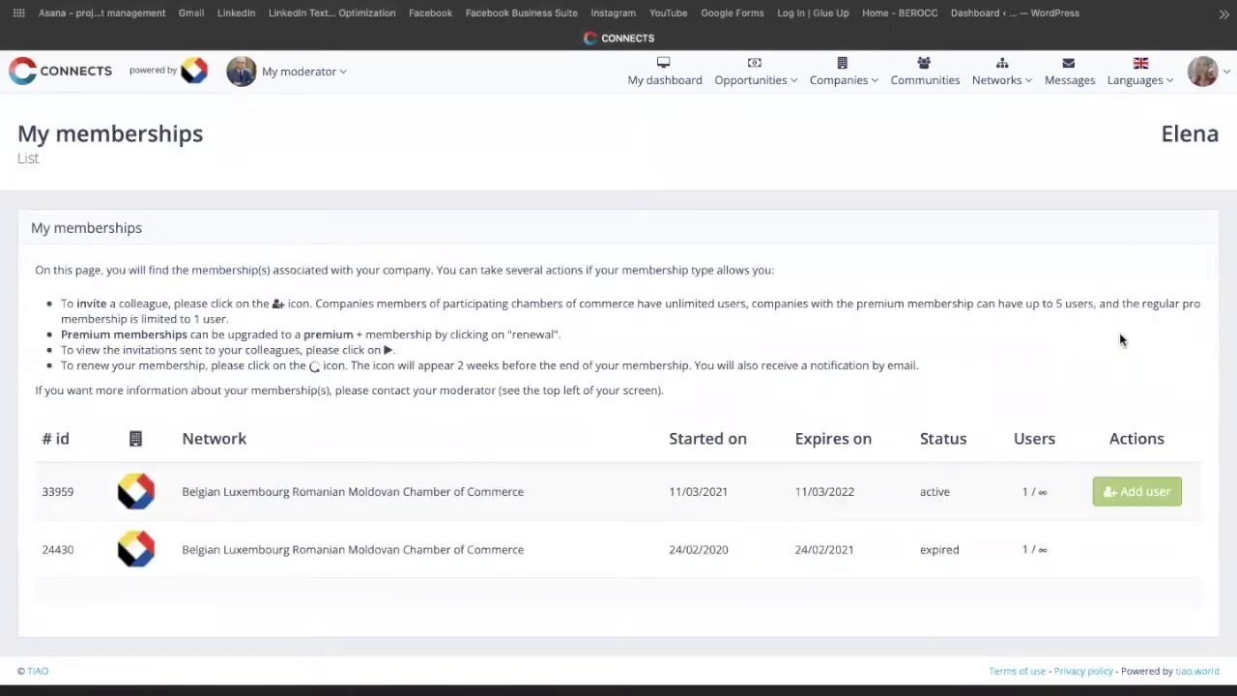
click(1144, 493)
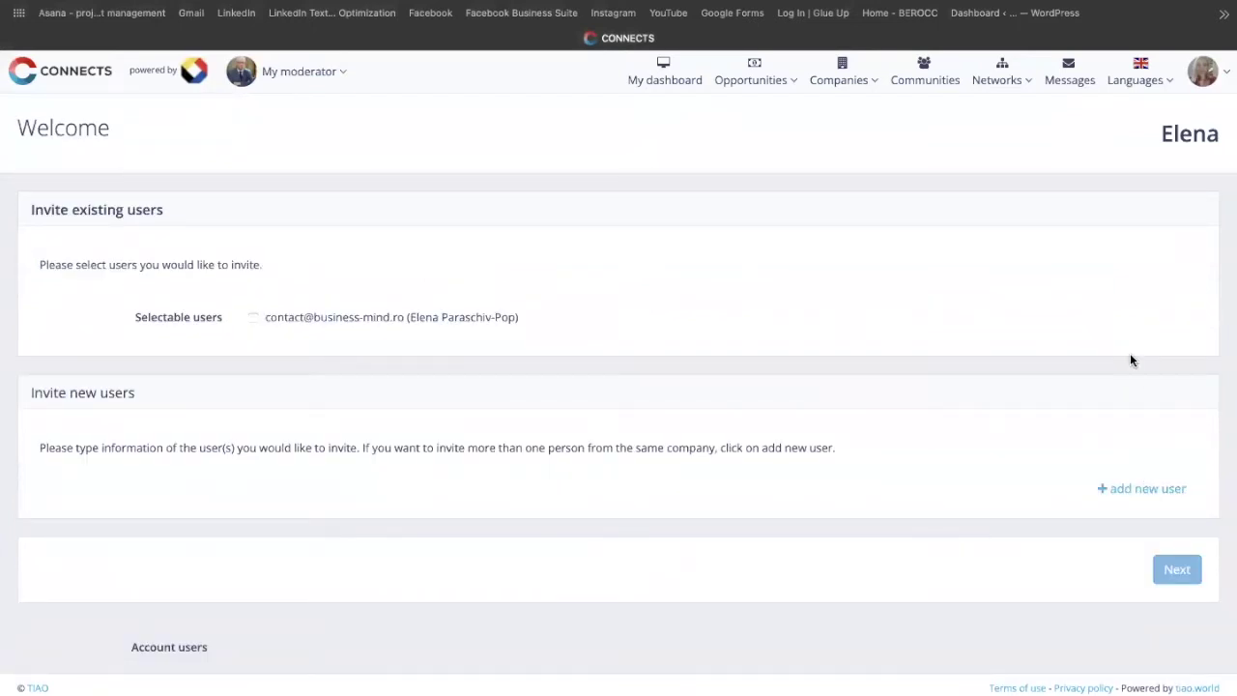
click(1129, 491)
Step: Focus the blank new user's email field and check the invitation page
click(765, 502)
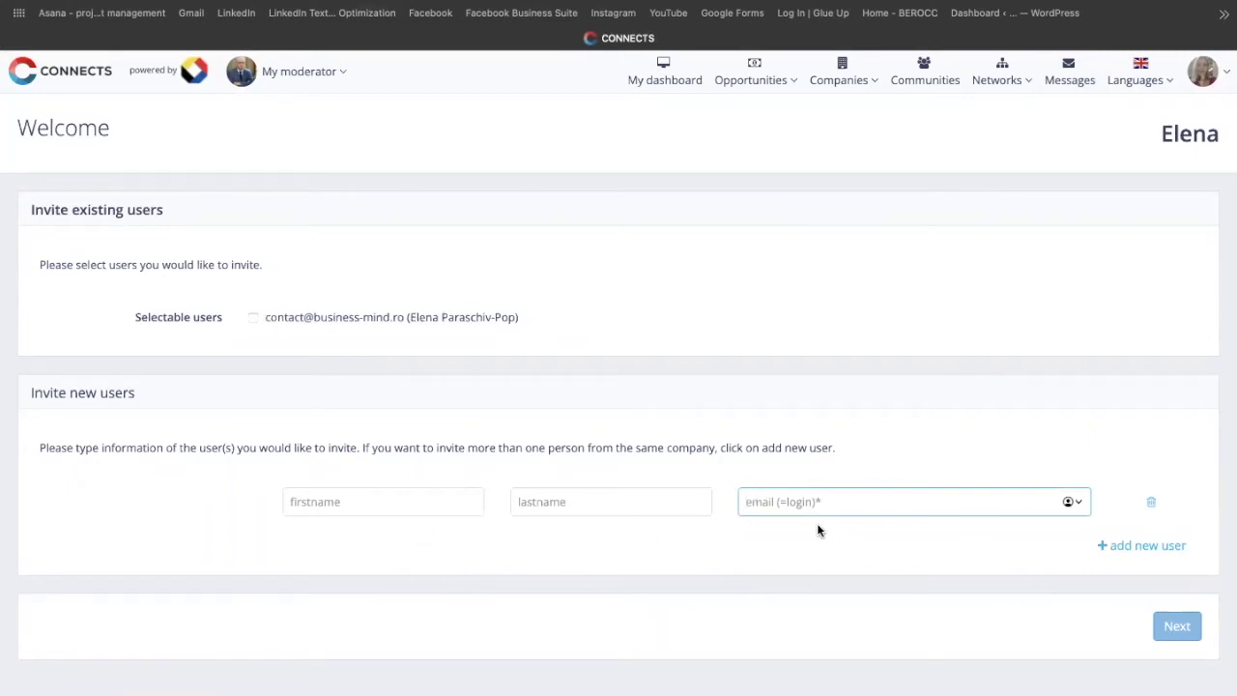
scroll(817, 523, down, 1)
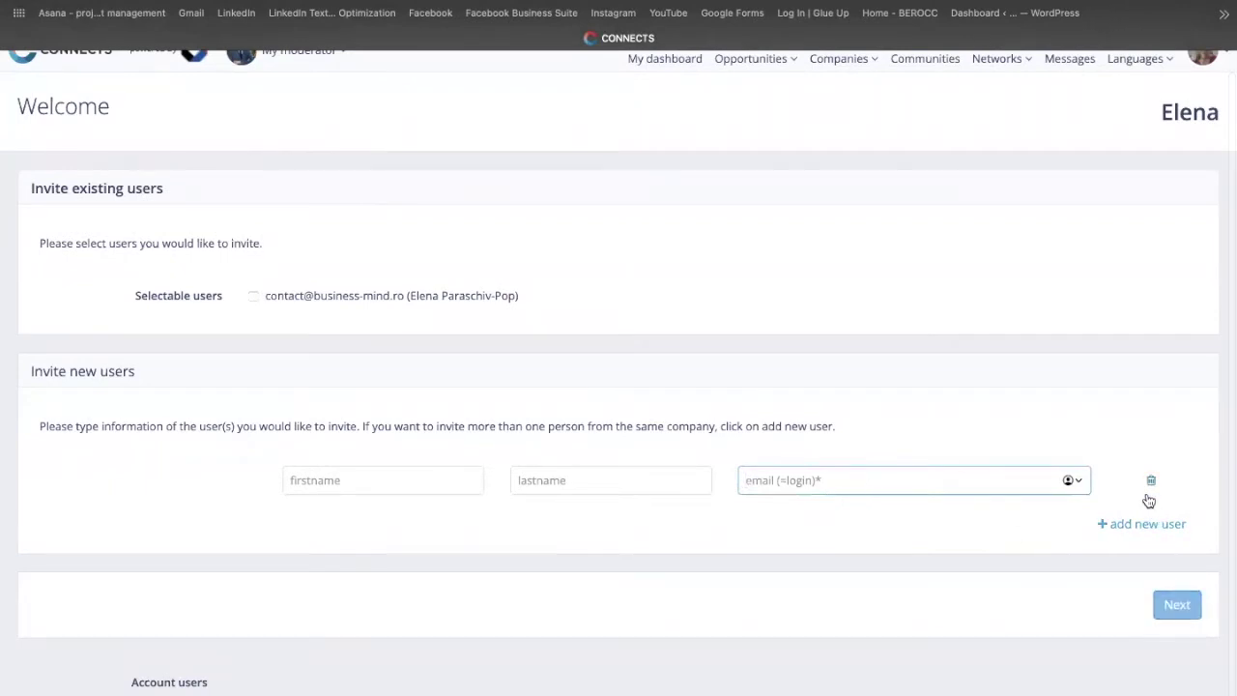
scroll(1148, 501, up, 1)
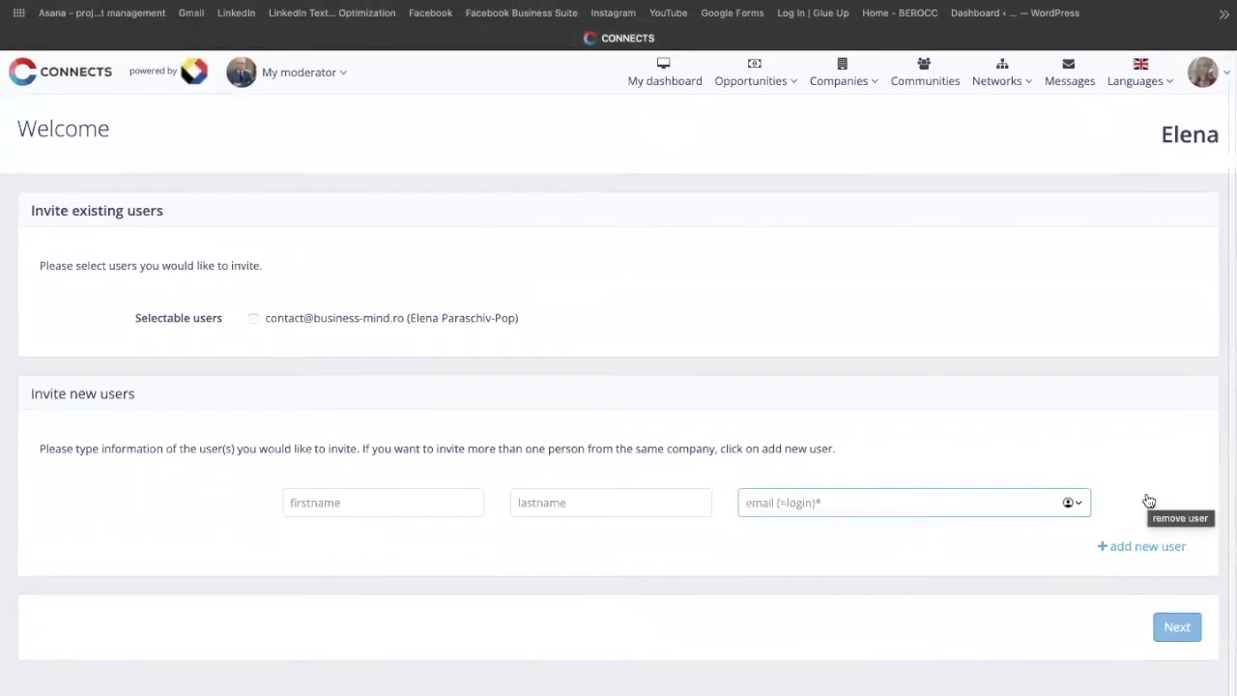
click(1204, 74)
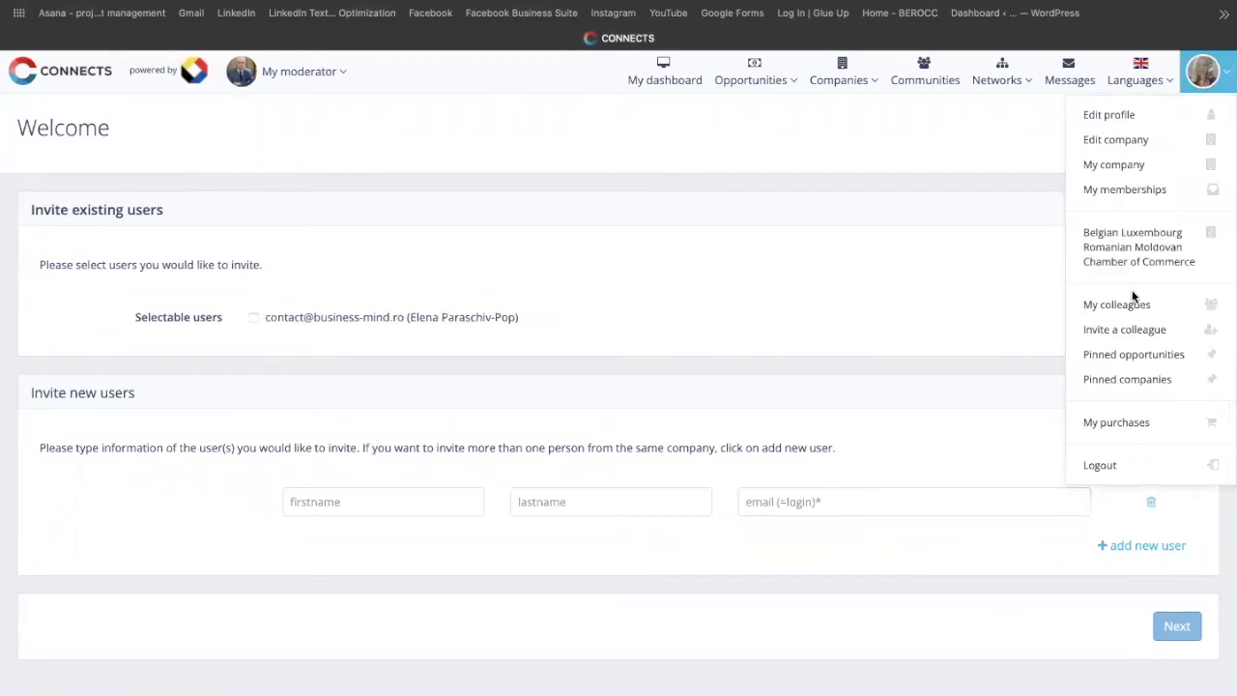
click(1026, 121)
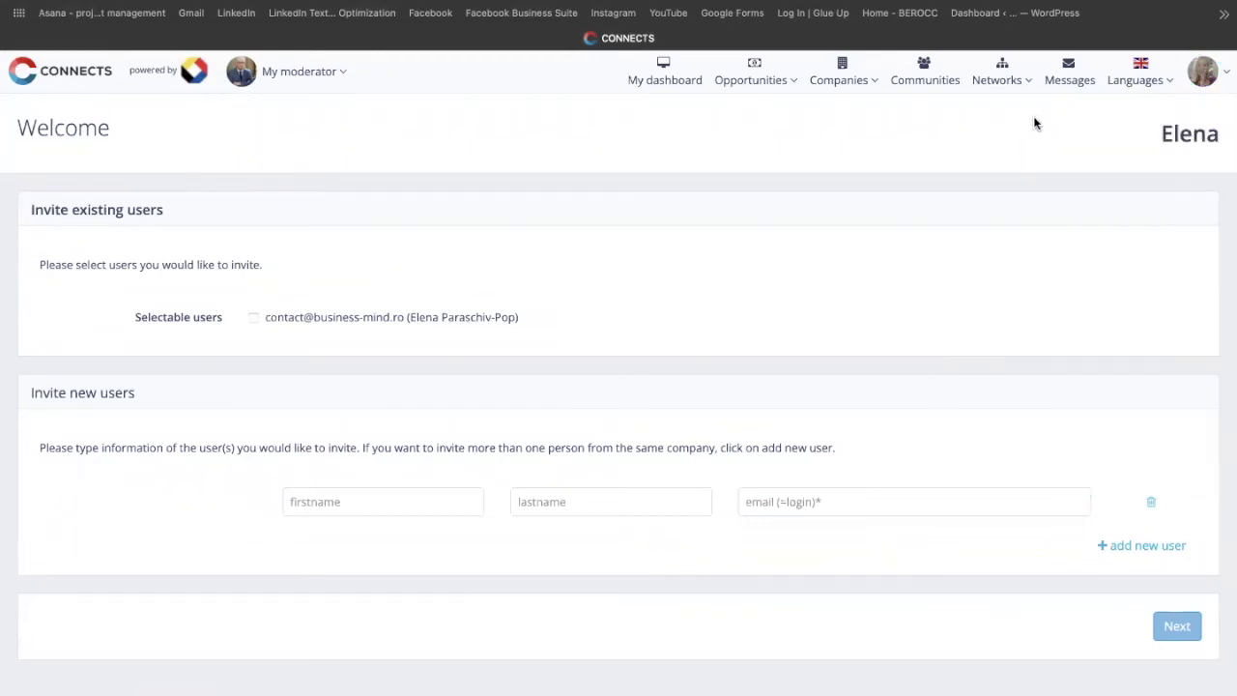
Step: View the sent messages in the Messages inbox
click(1075, 83)
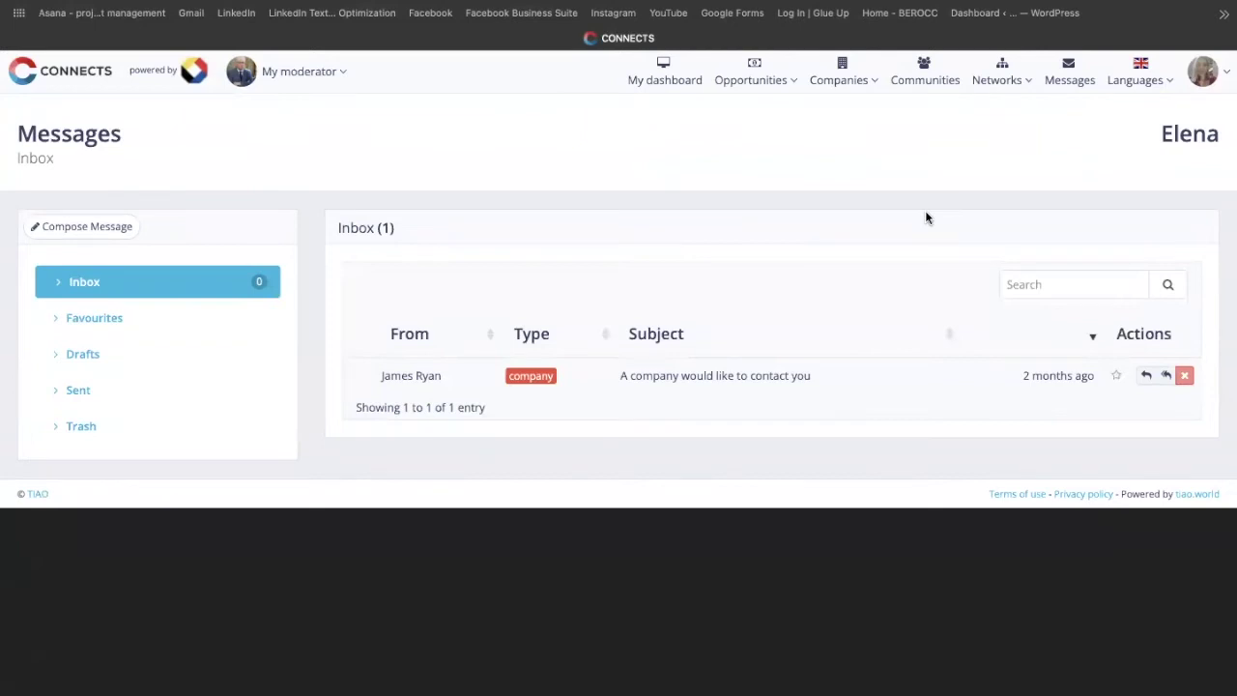
click(190, 389)
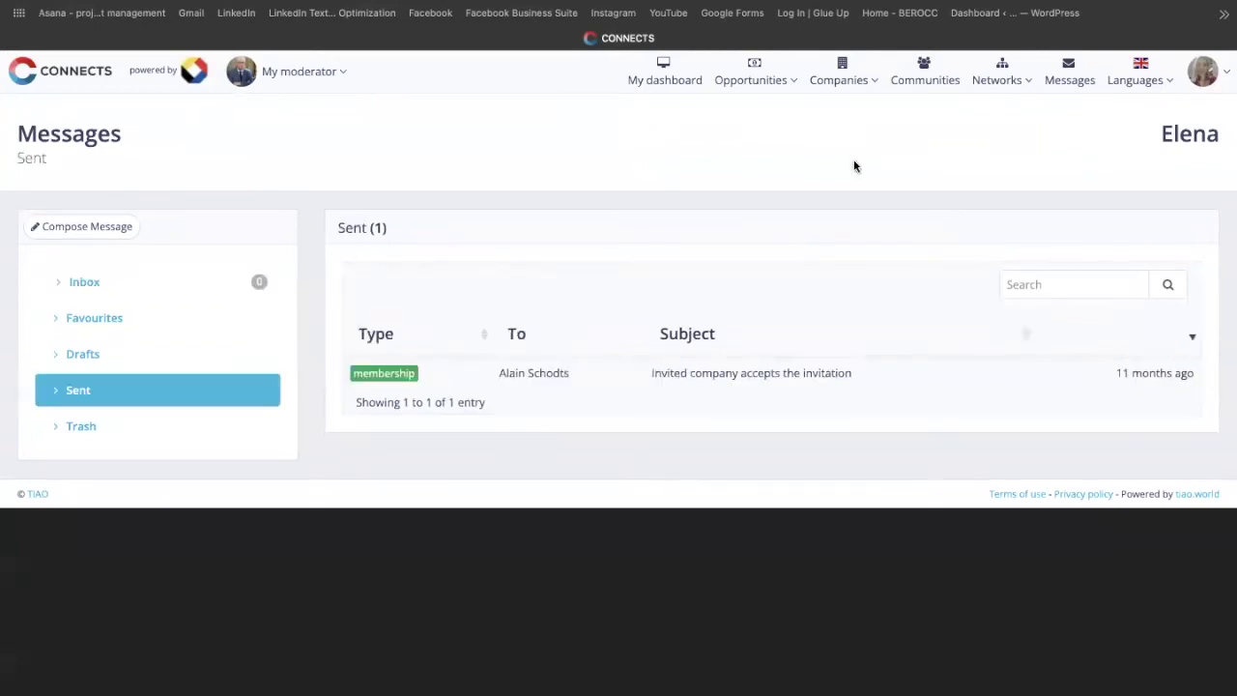
click(1005, 89)
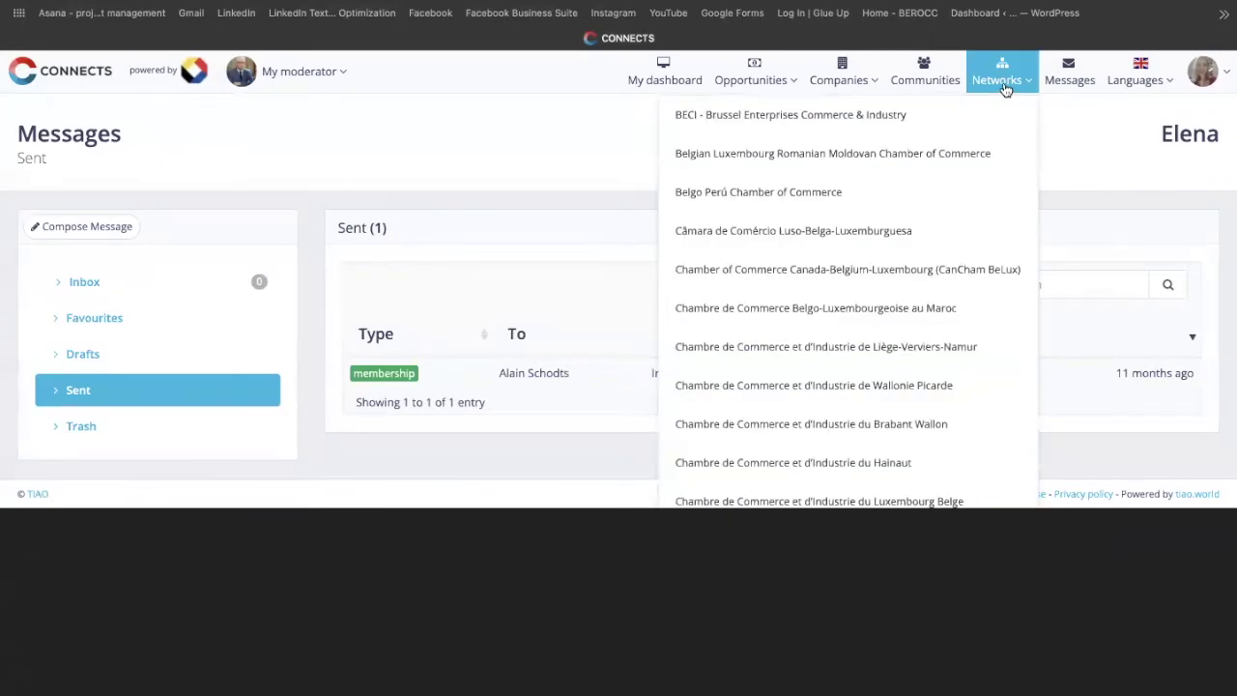
click(1104, 161)
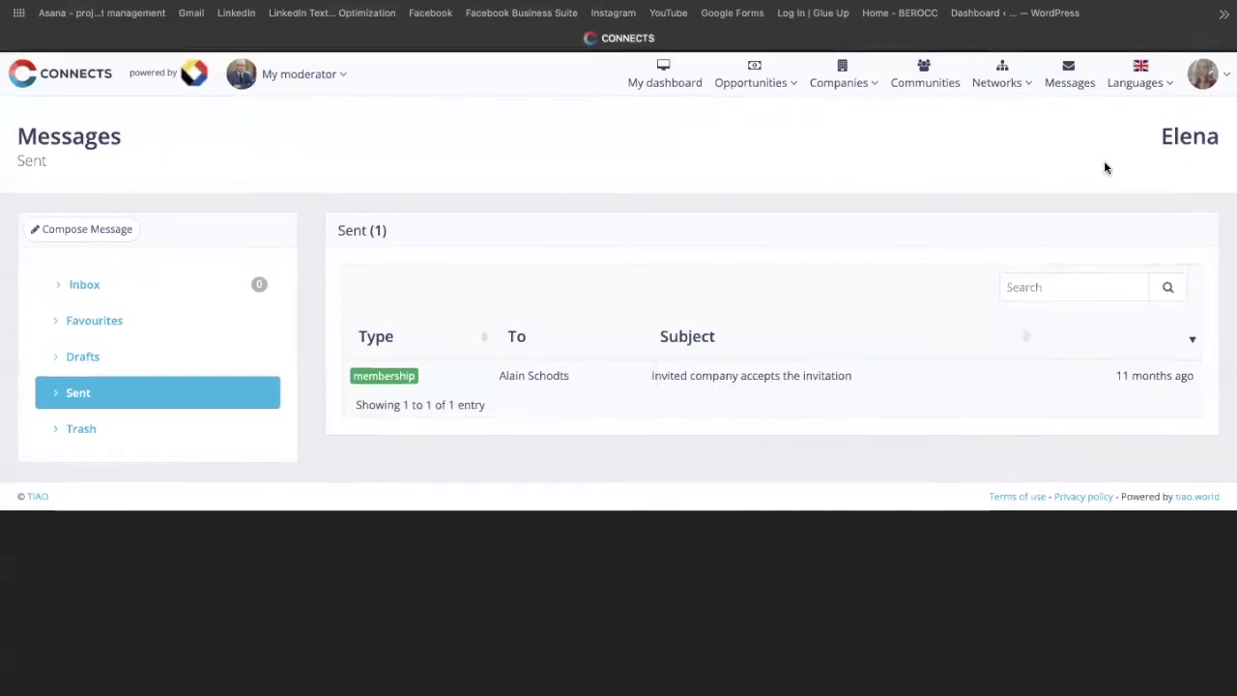
Step: Open the All networks page from the Networks dropdown
click(1009, 87)
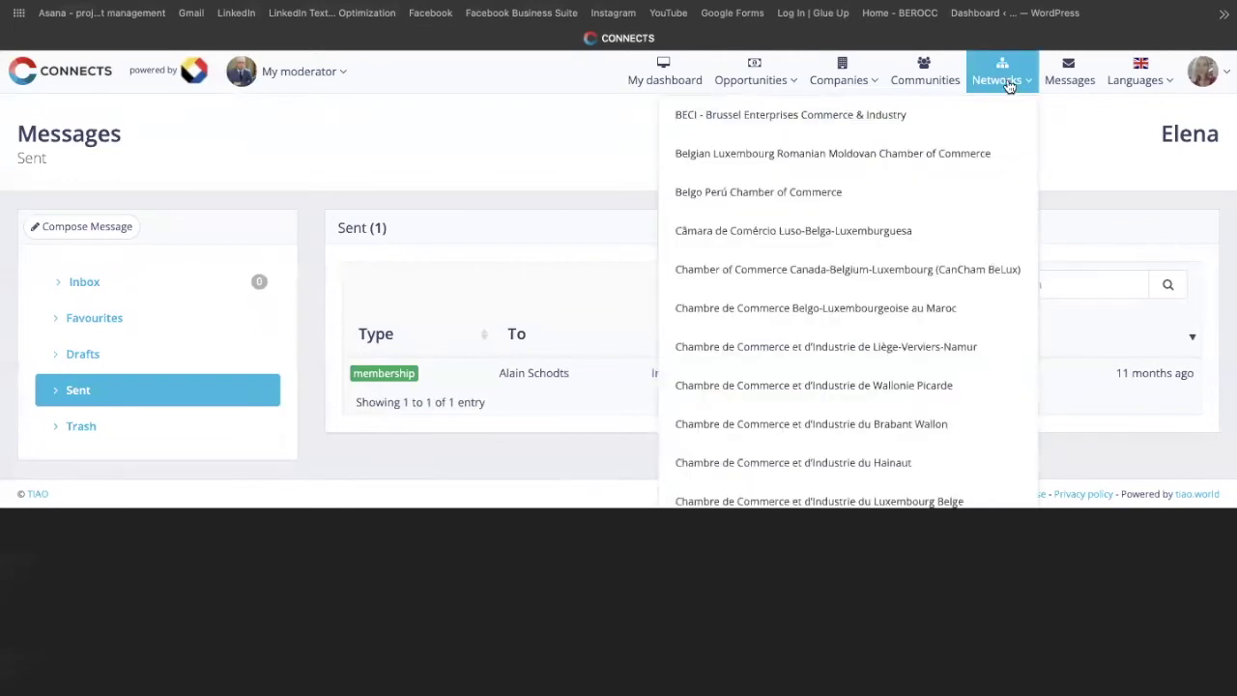
scroll(842, 306, down, 3)
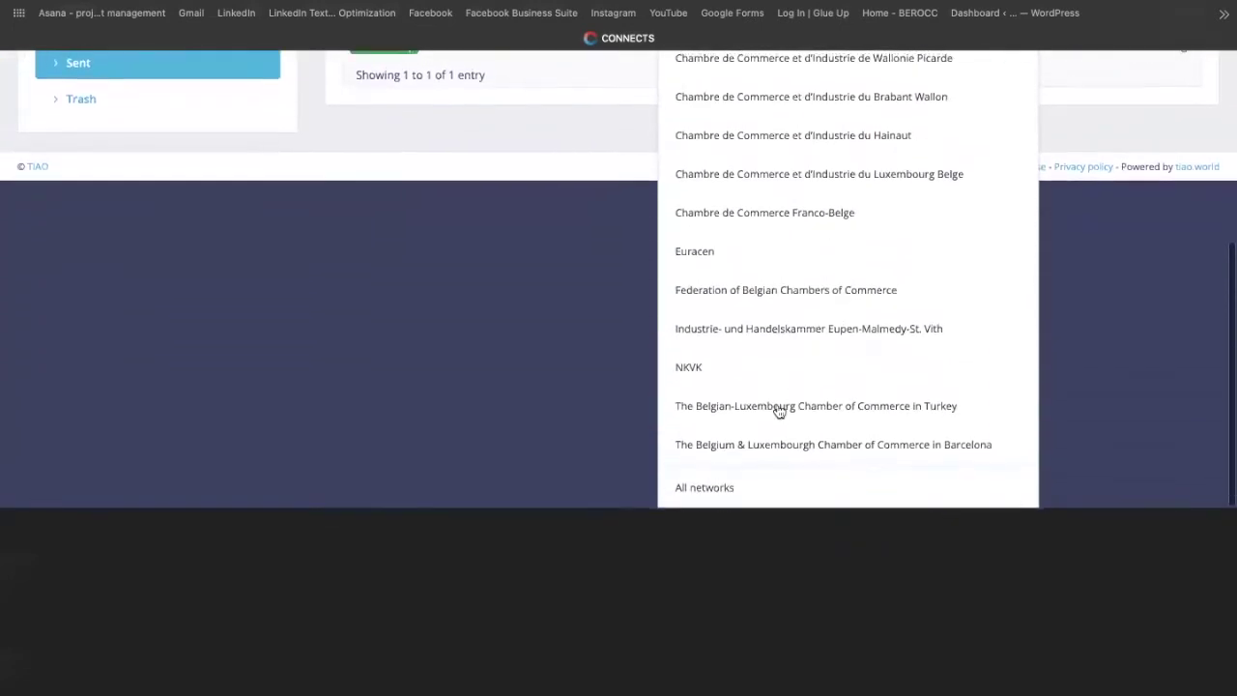
scroll(834, 235, up, 3)
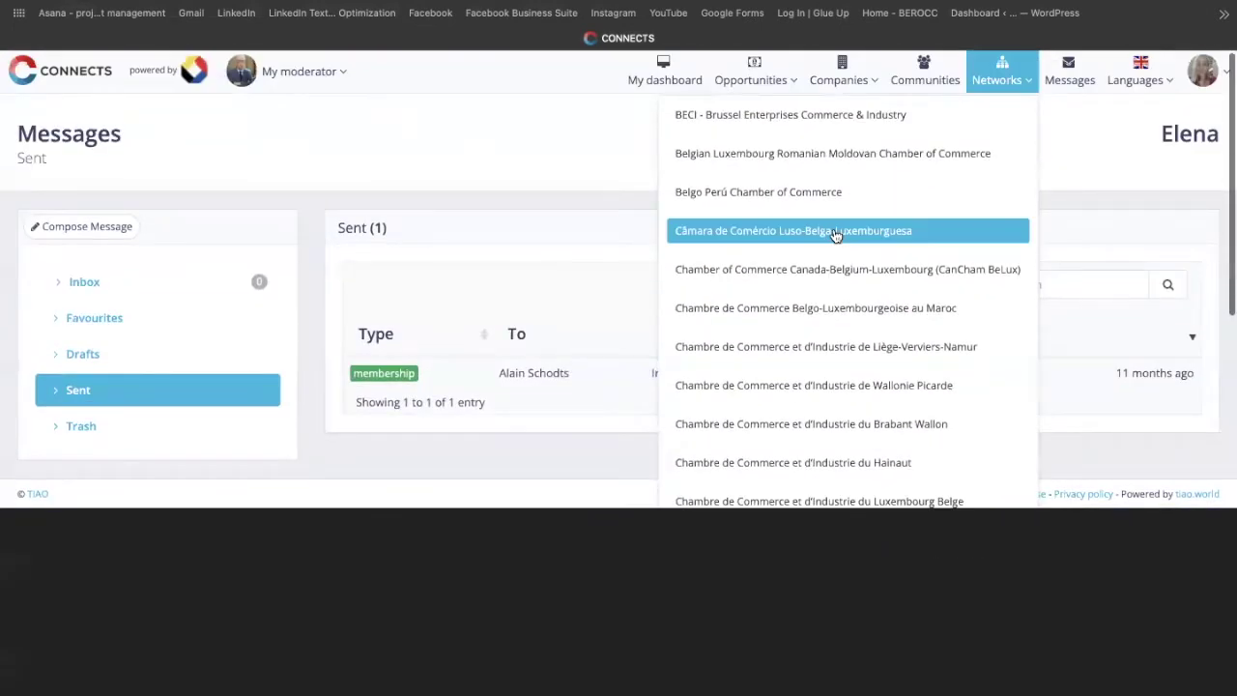
scroll(834, 235, down, 3)
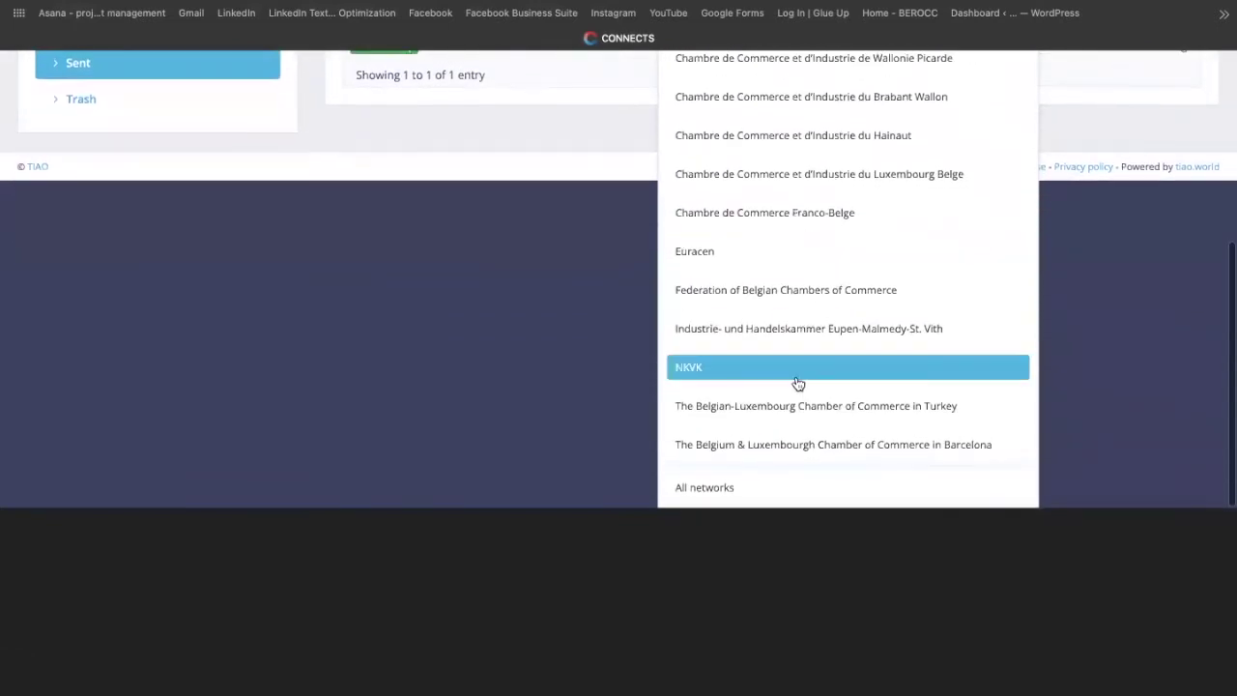
click(739, 487)
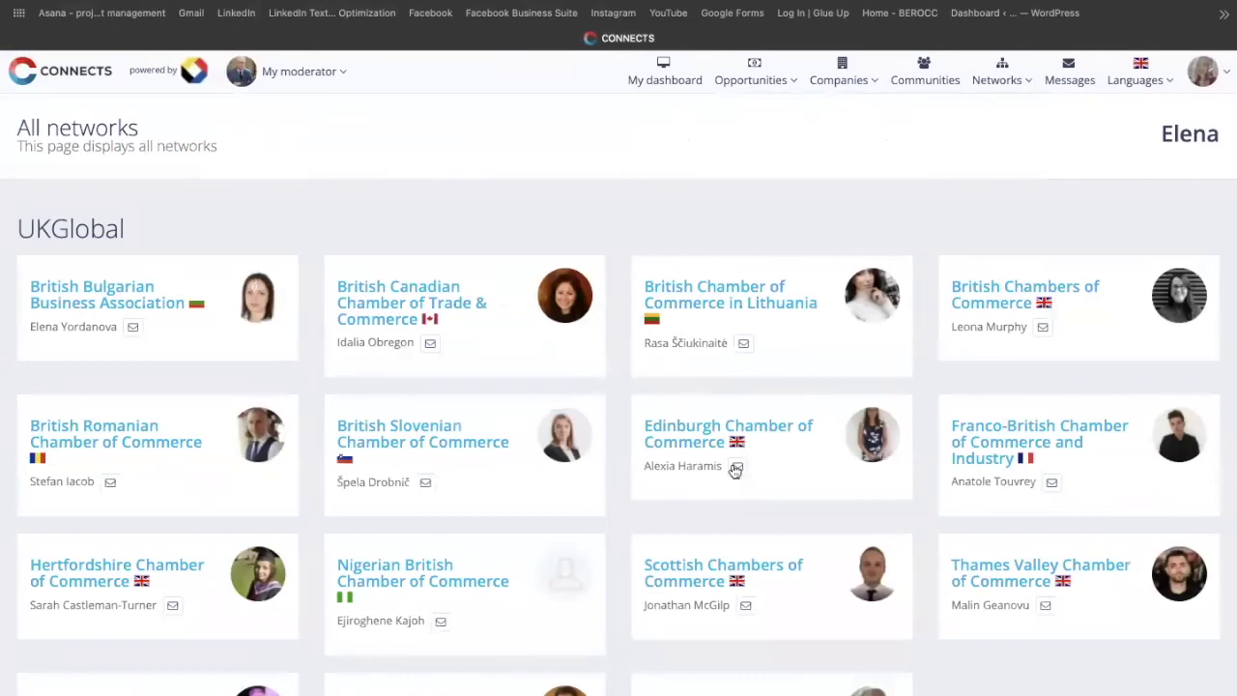
scroll(813, 239, down, 5)
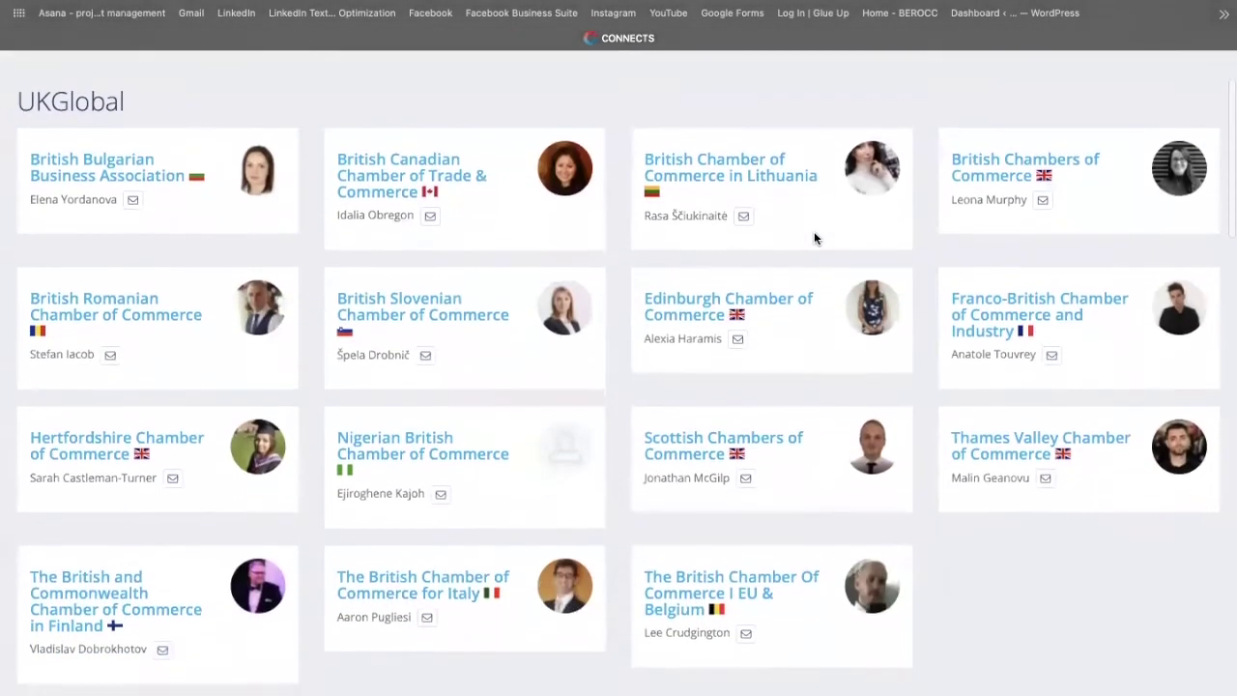
scroll(814, 239, up, 3)
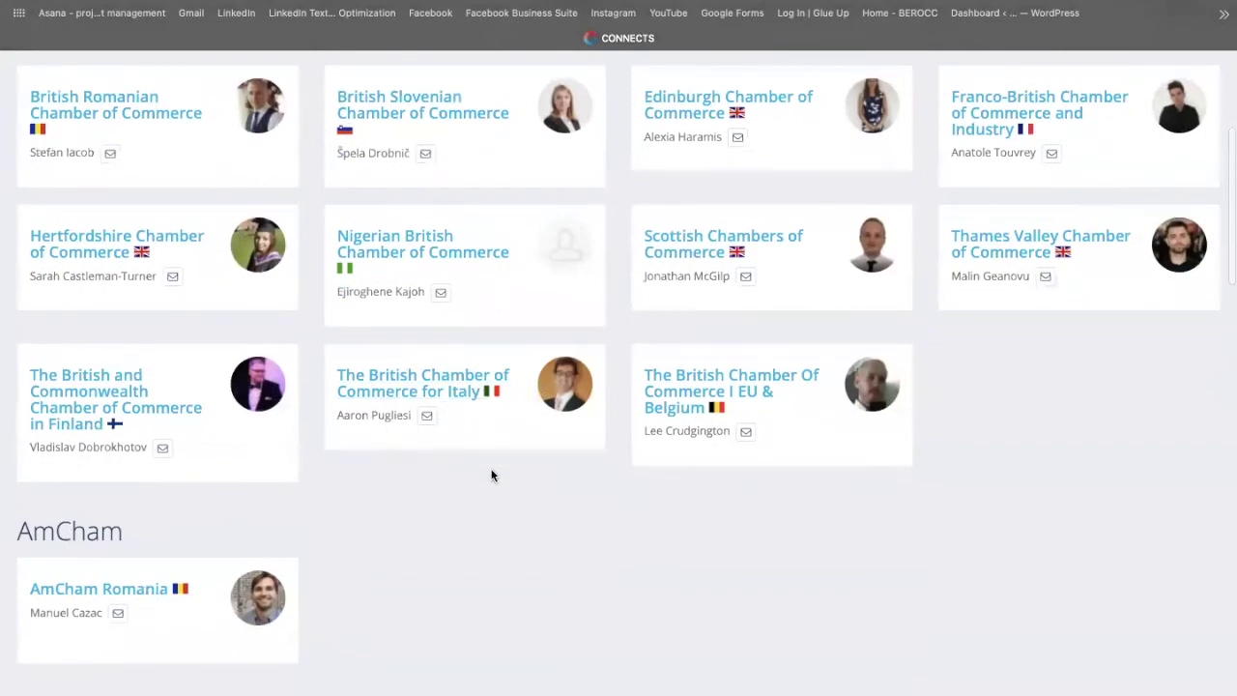
scroll(489, 488, down, 2)
scroll(489, 494, down, 7)
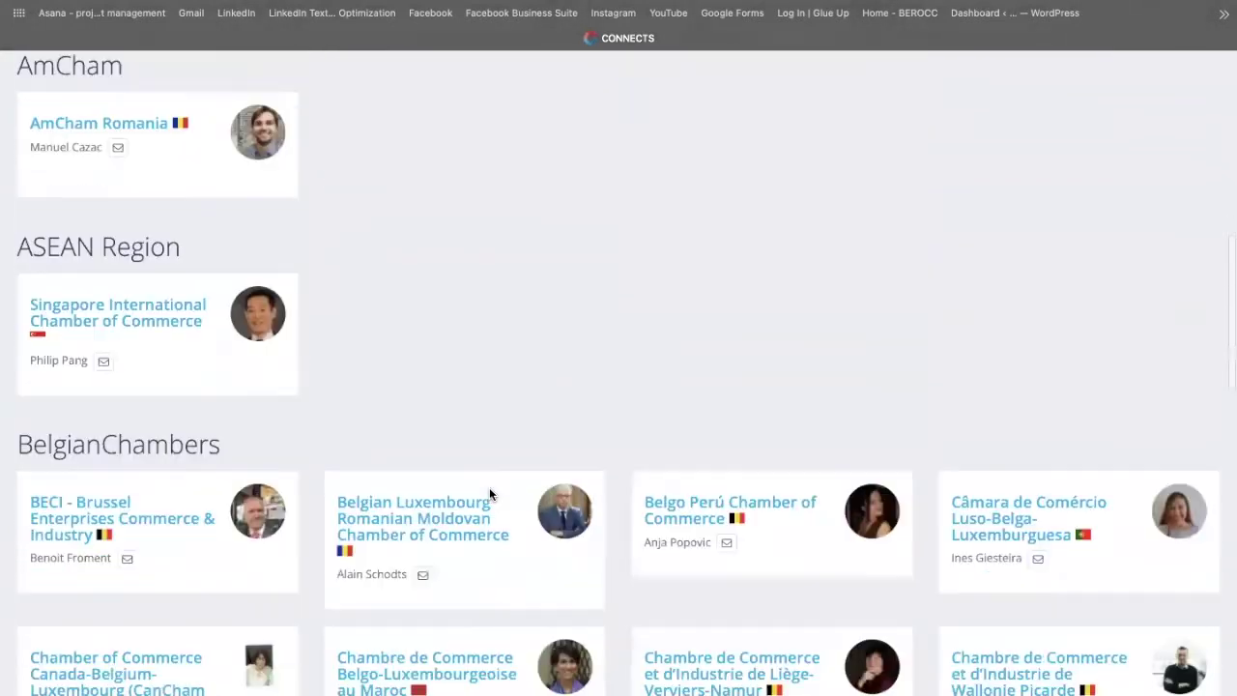
scroll(491, 496, down, 4)
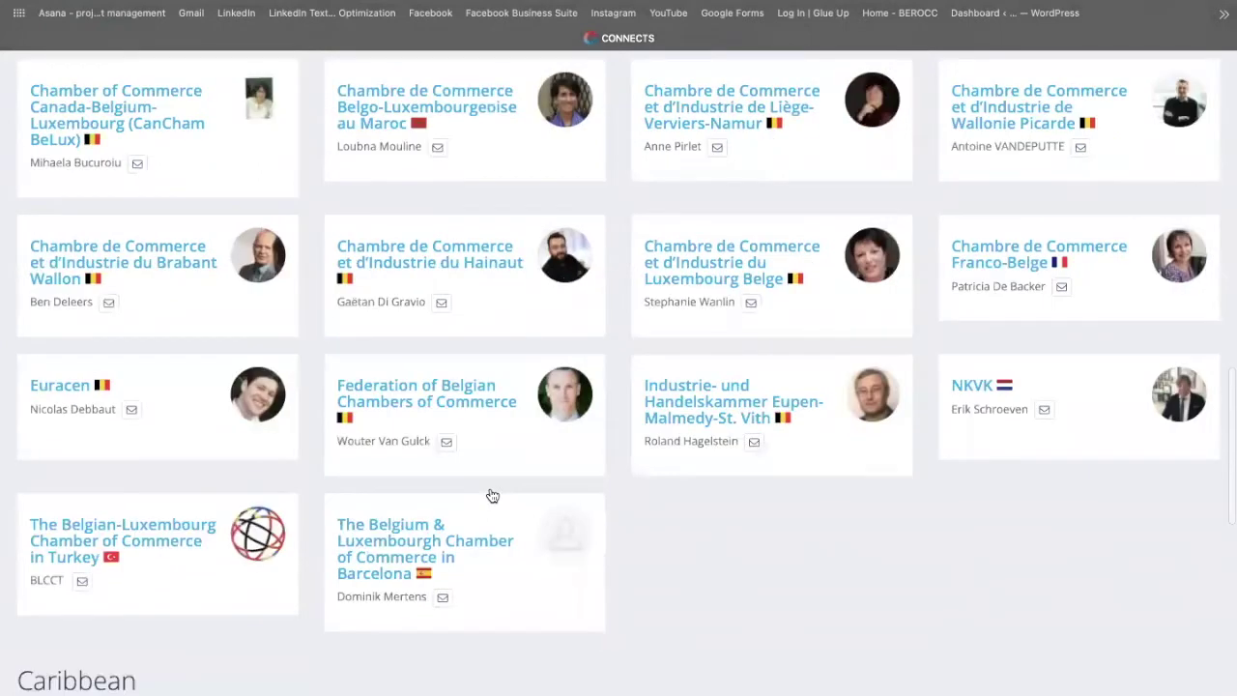
scroll(490, 495, up, 6)
scroll(489, 487, up, 2)
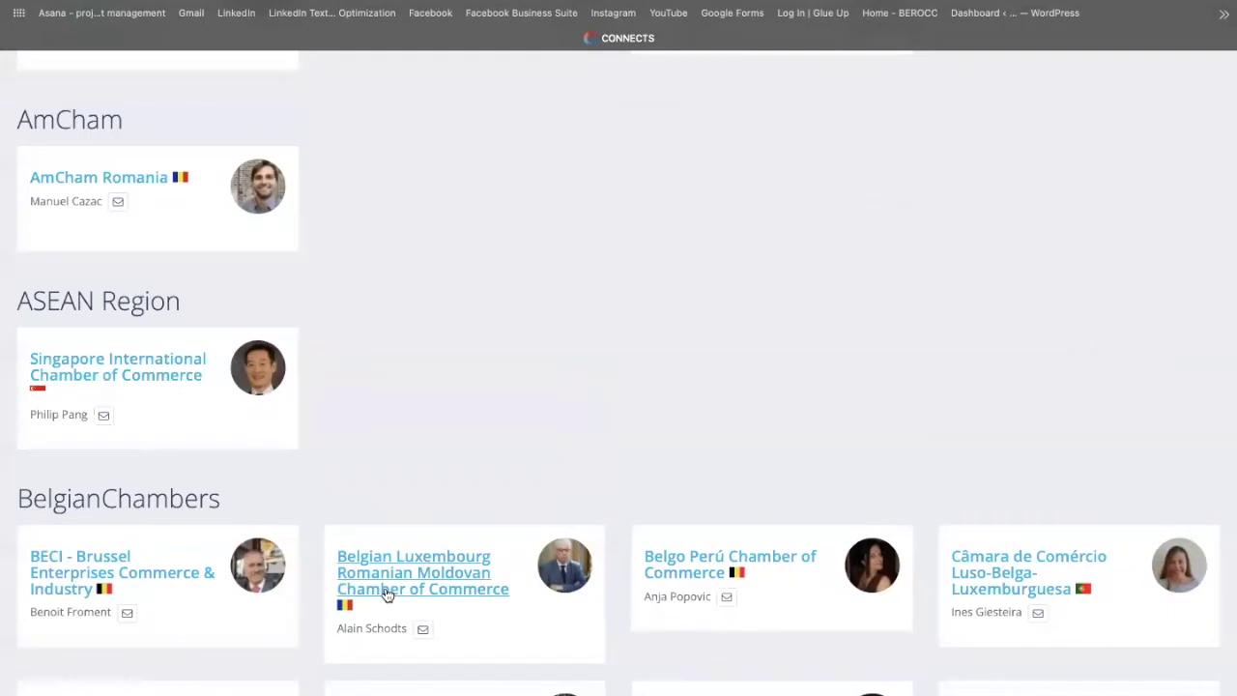
scroll(425, 447, up, 1)
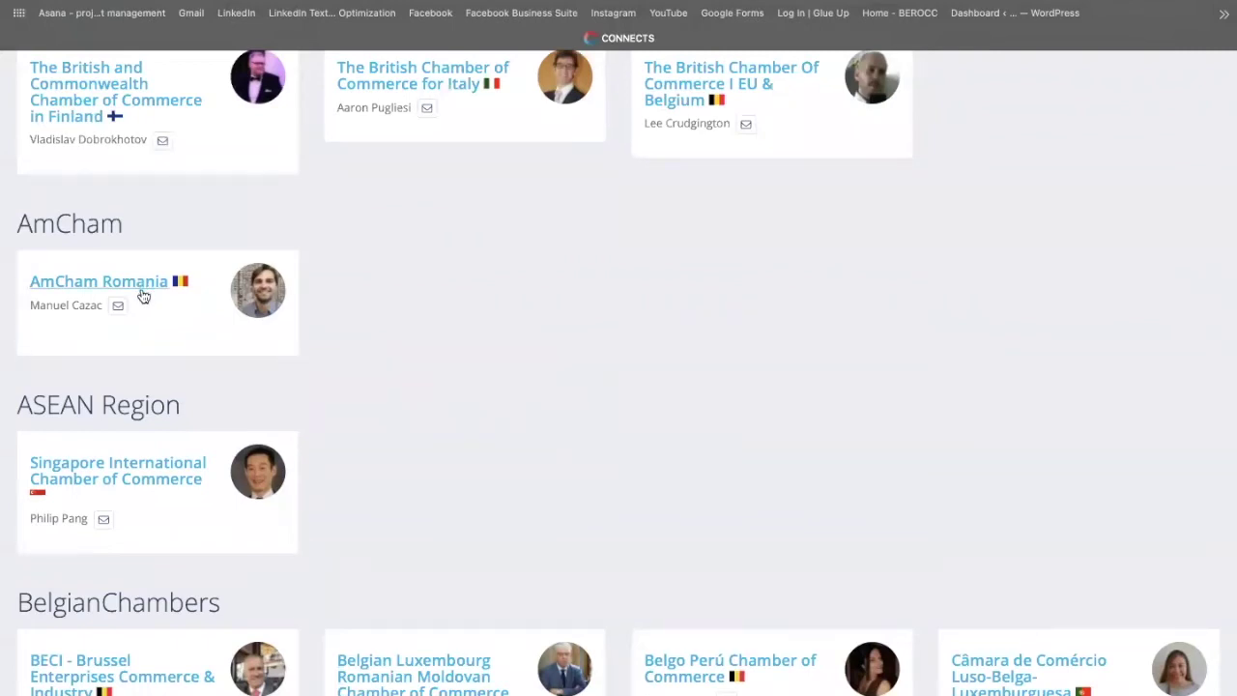
scroll(494, 320, up, 1)
scroll(494, 324, up, 1)
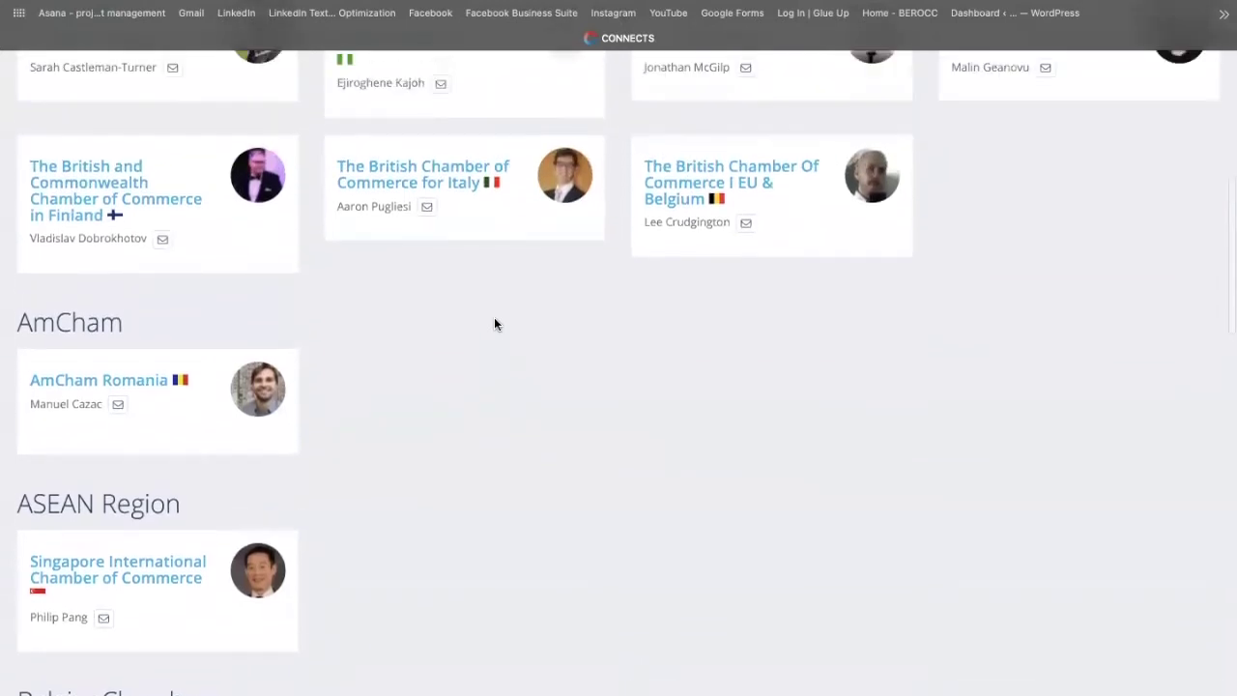
scroll(619, 434, down, 1)
scroll(621, 436, down, 2)
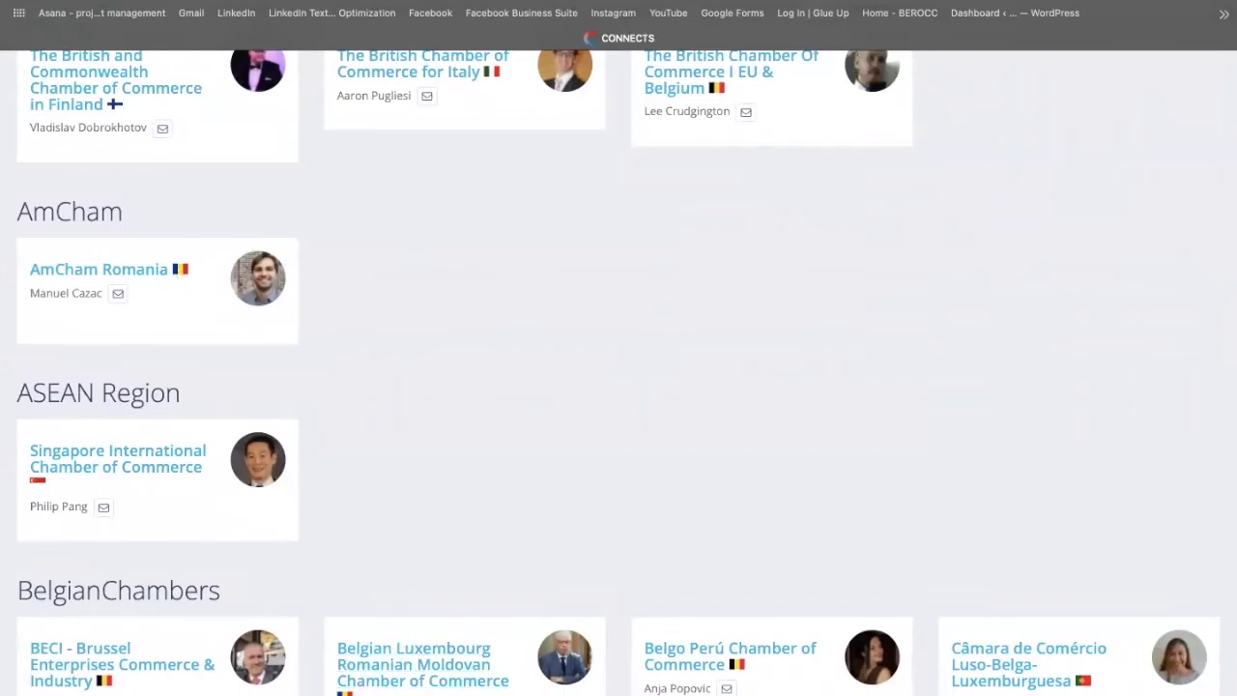
Step: Open the Belgian Luxembourg Romanian Moldovan Chamber of Commerce page and browse its member companies
click(432, 654)
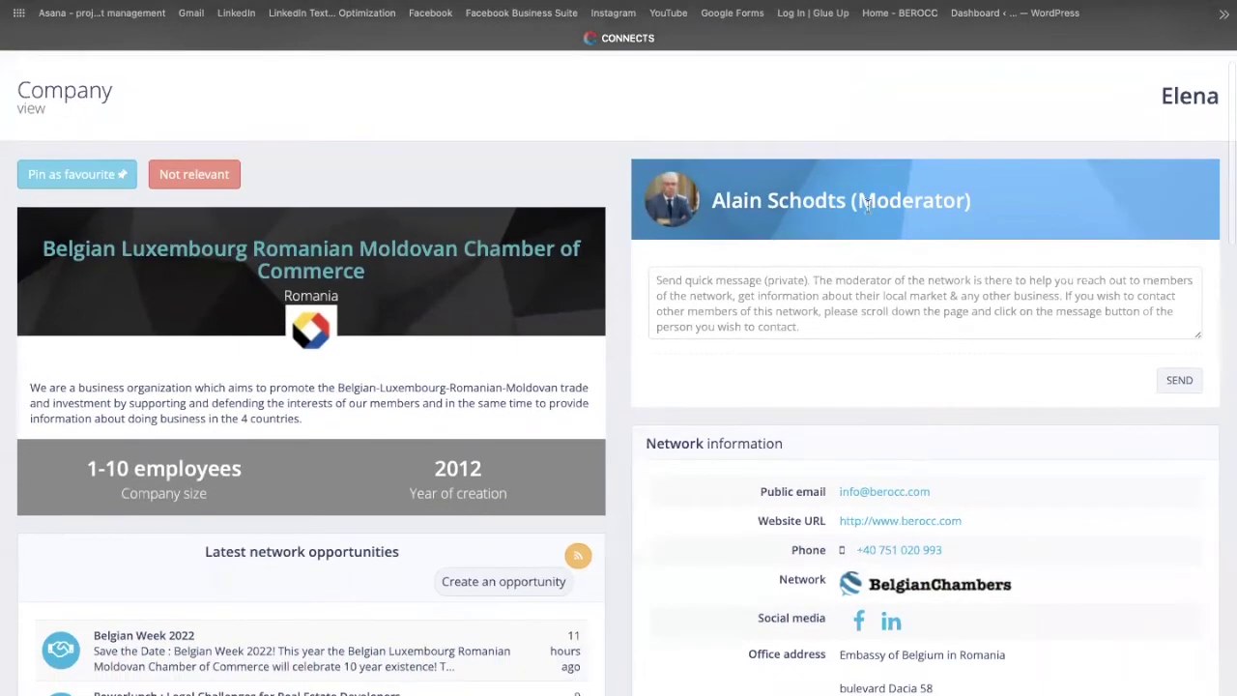
scroll(810, 336, down, 3)
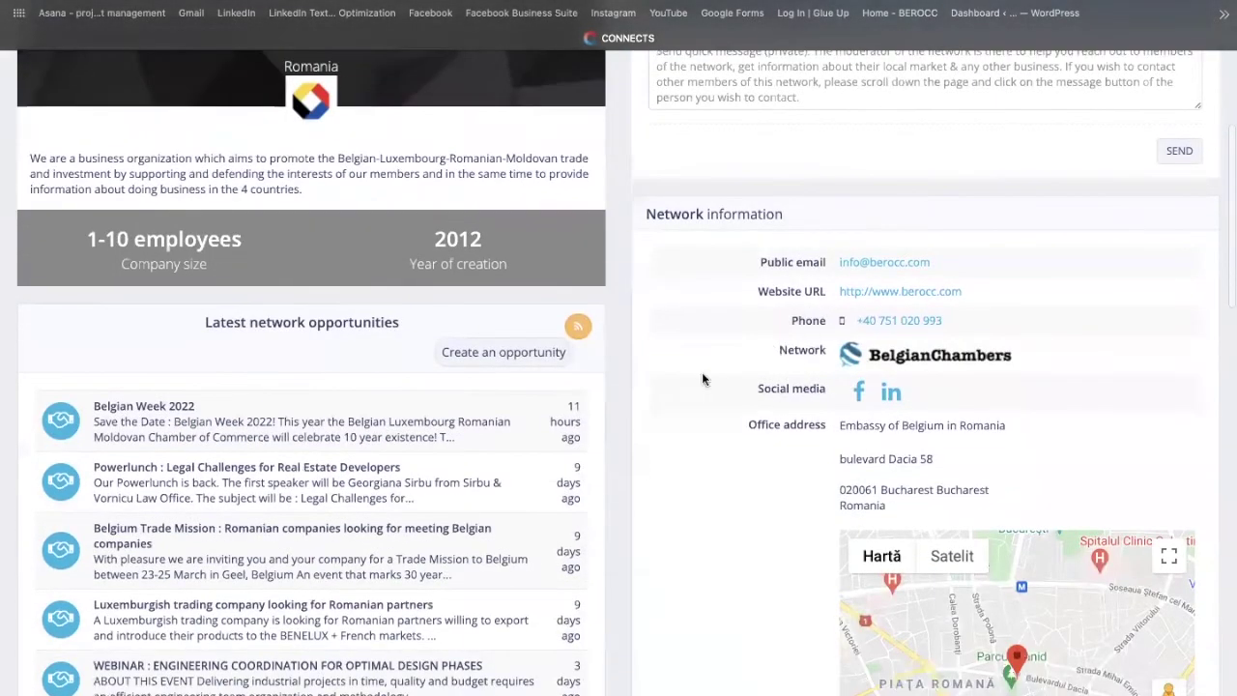
scroll(376, 573, down, 2)
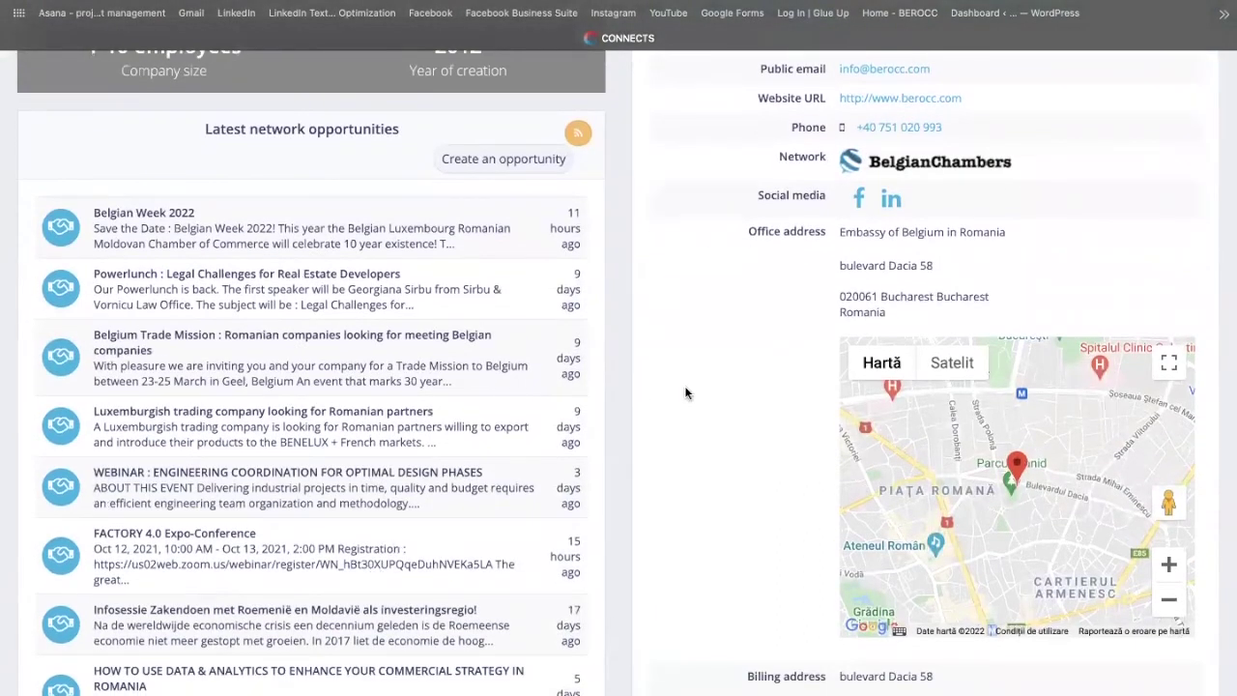
scroll(685, 392, down, 3)
scroll(685, 393, down, 4)
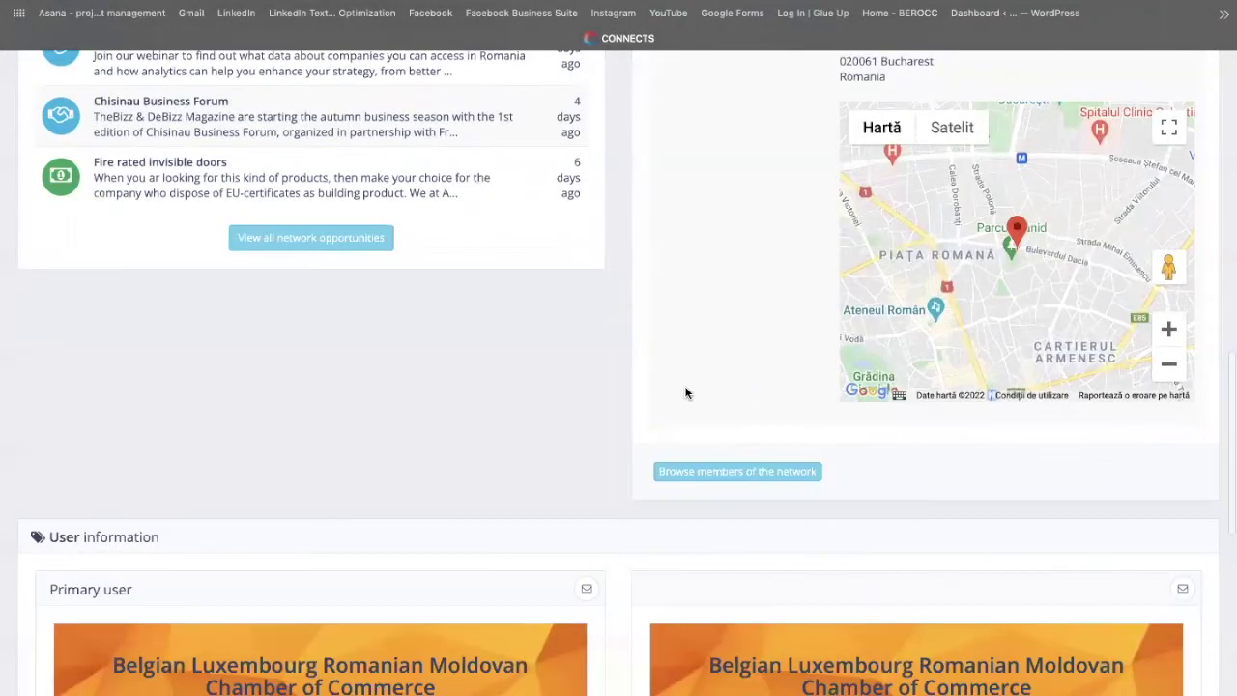
click(700, 480)
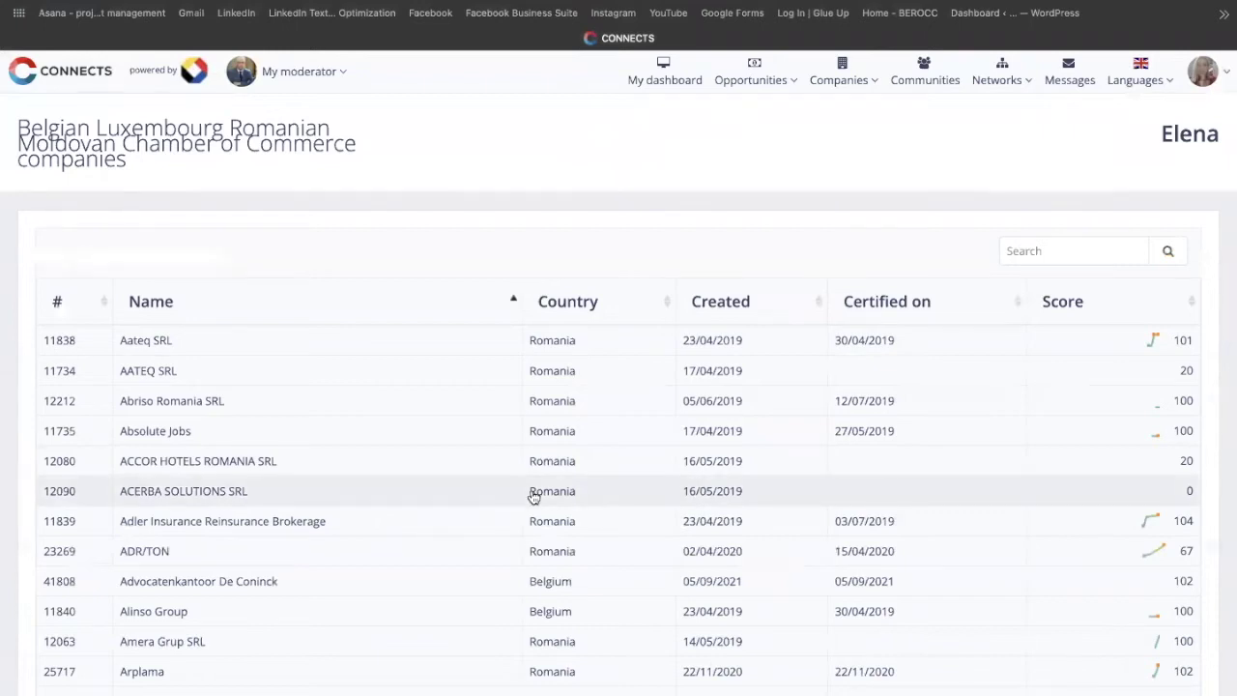
Step: Open BDO Romania's side panel from the members table and type 'dfddsds' as a quick message
scroll(506, 498, down, 3)
scroll(504, 498, down, 3)
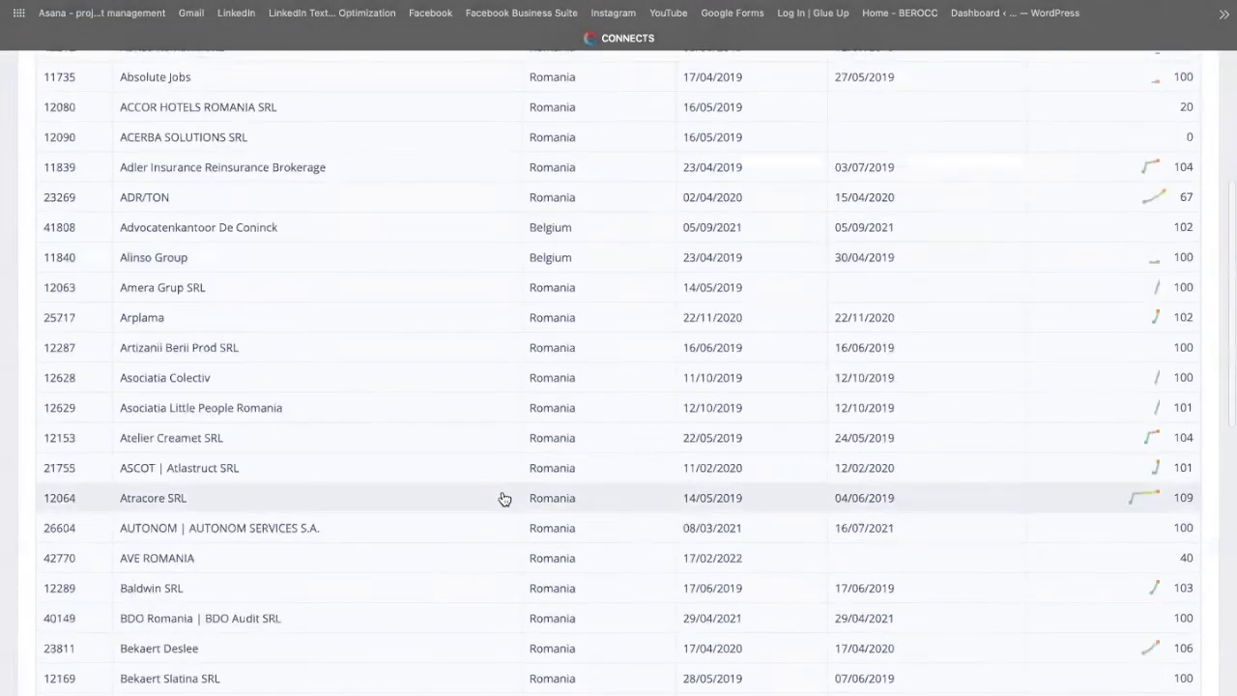
scroll(505, 498, down, 2)
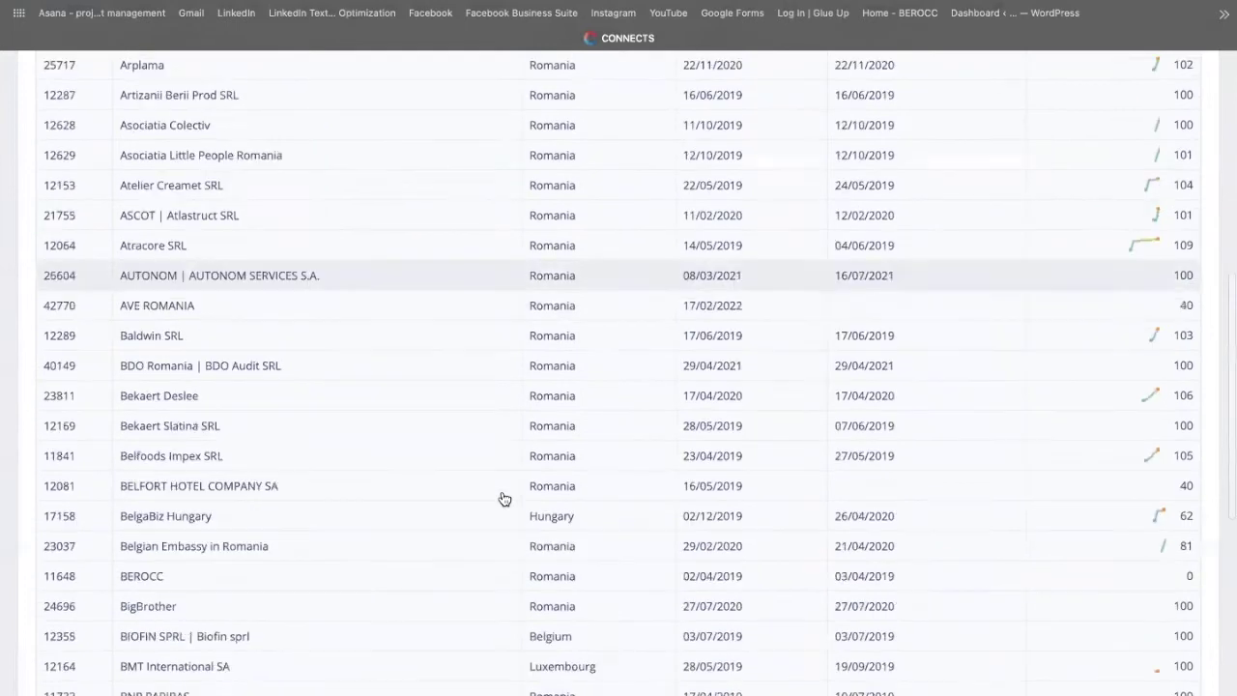
scroll(502, 497, down, 1)
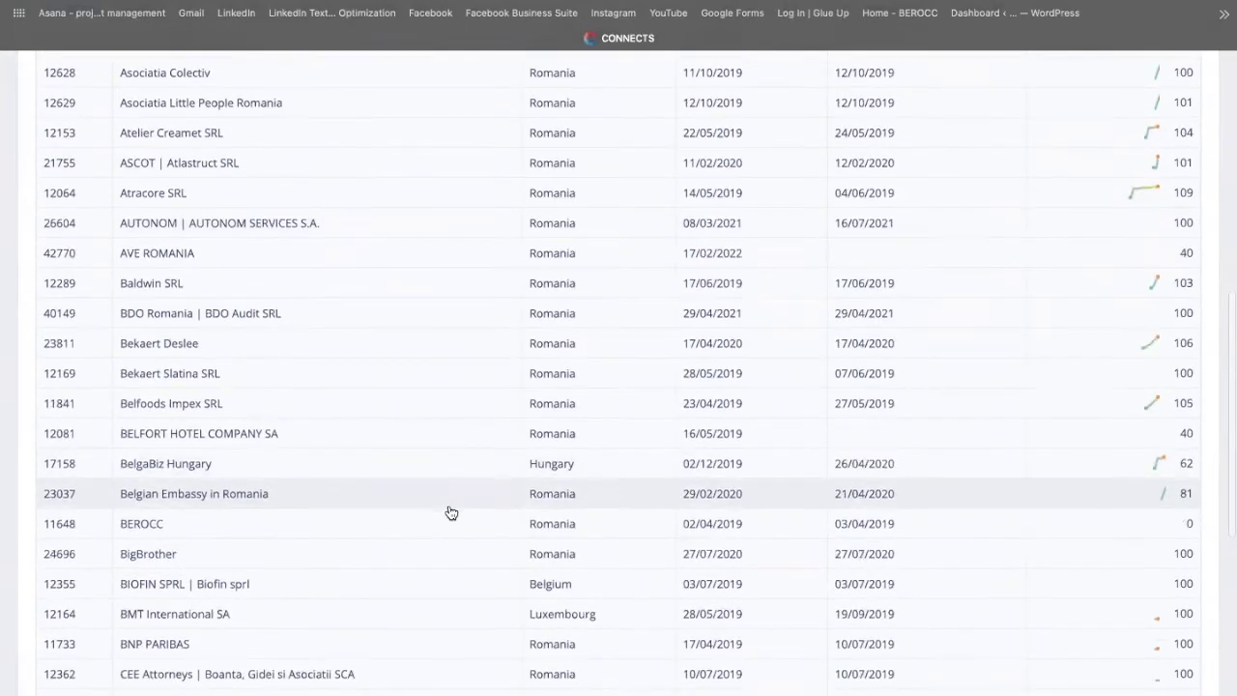
scroll(449, 511, down, 2)
scroll(449, 511, up, 1)
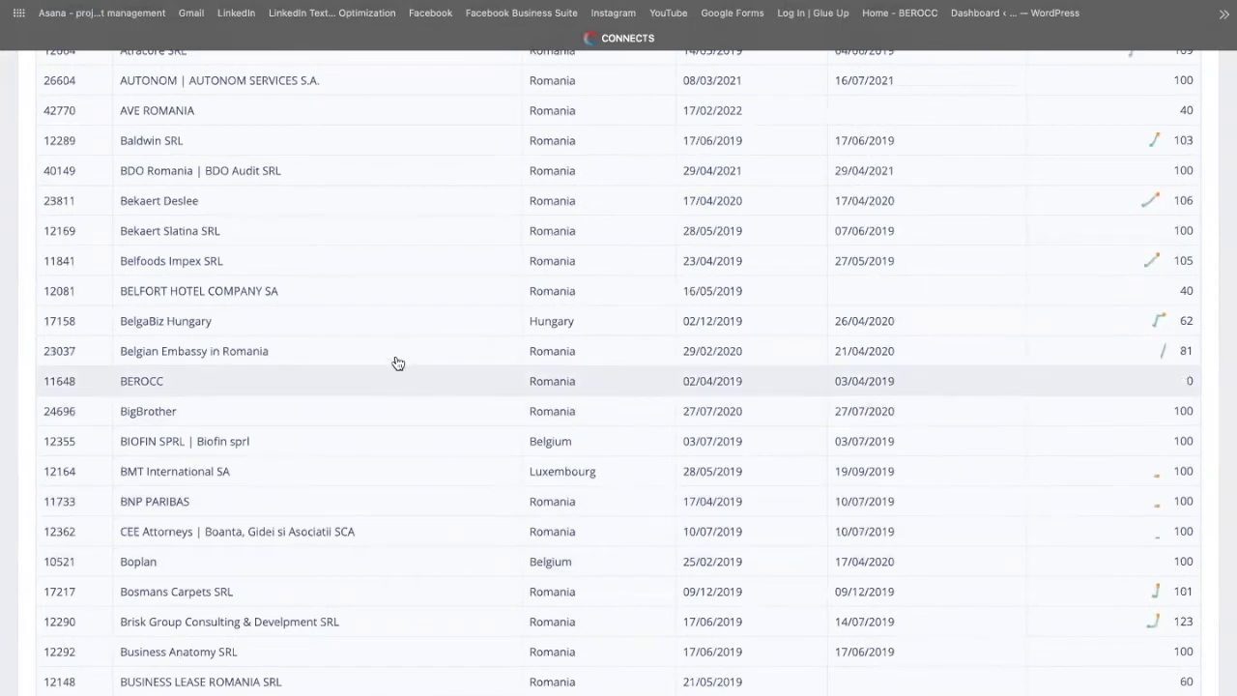
click(276, 180)
click(1106, 256)
text(dfddsds)
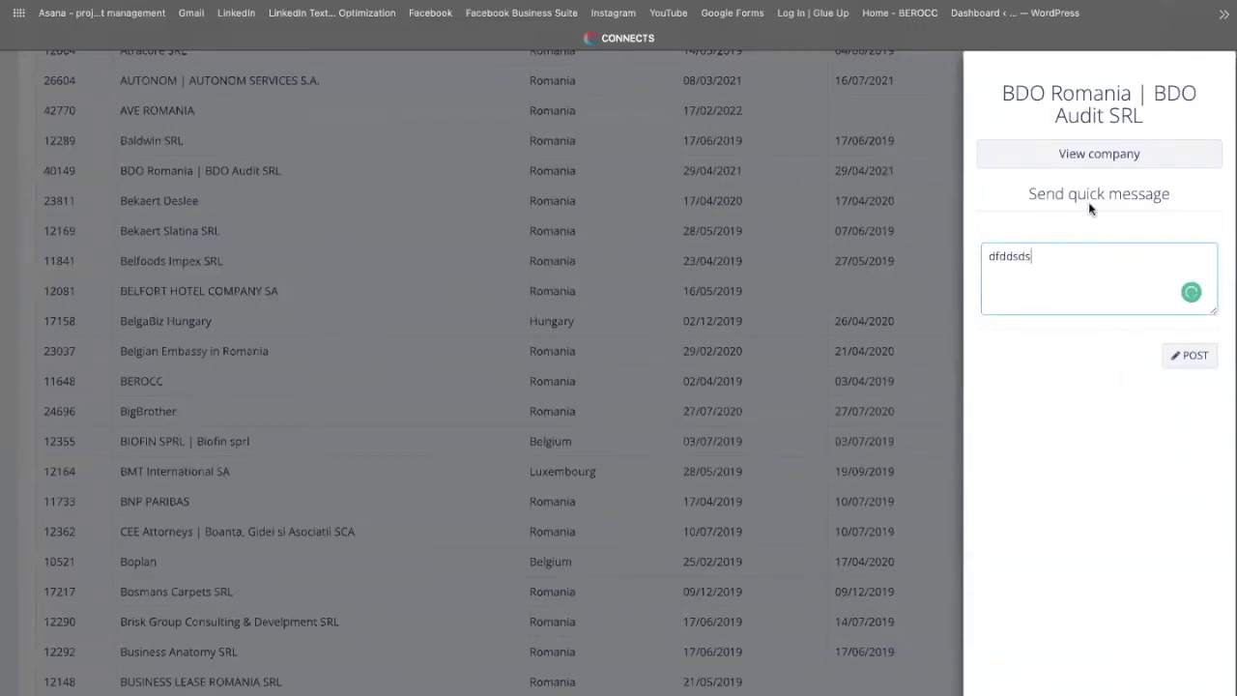
Step: Open the full BDO Romania | BDO Audit SRL company page and review its profile and message box
click(1105, 158)
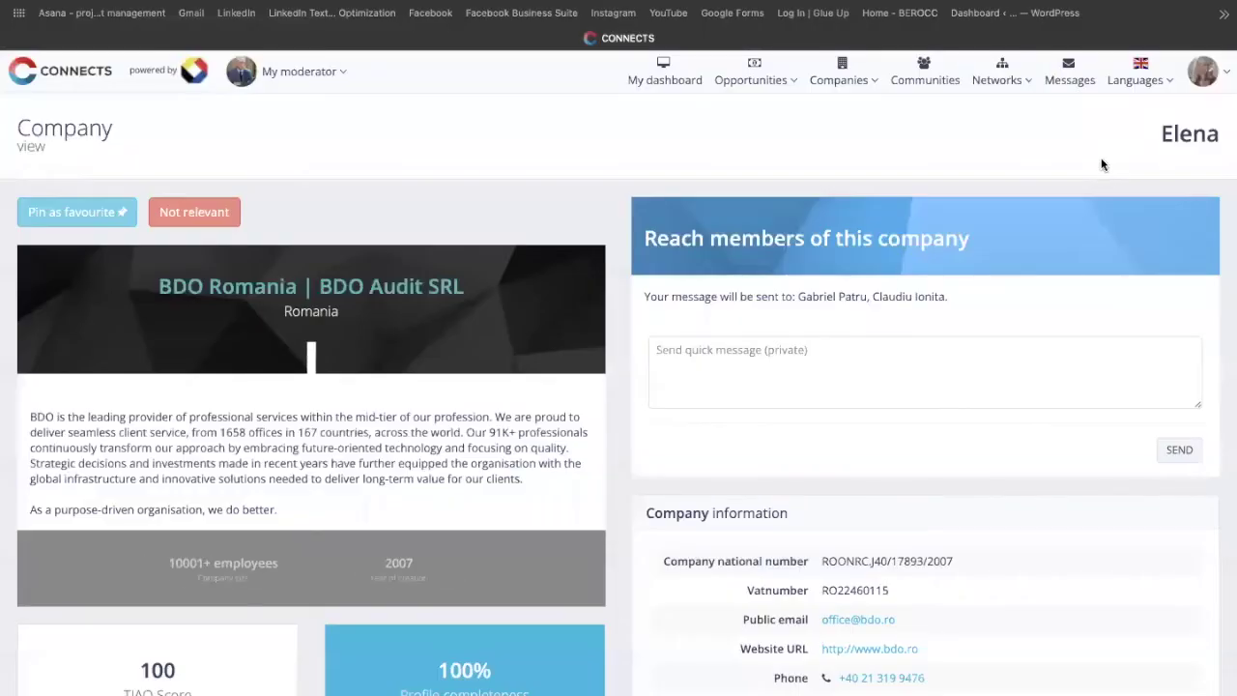
scroll(790, 362, down, 2)
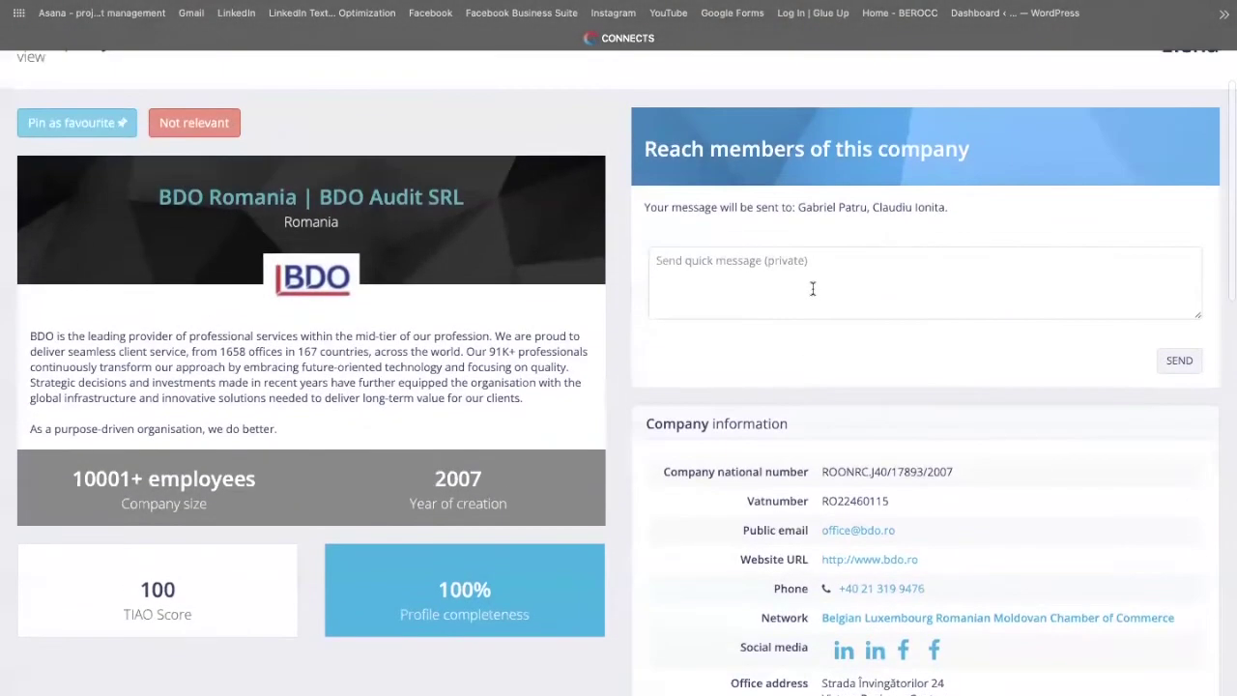
click(813, 288)
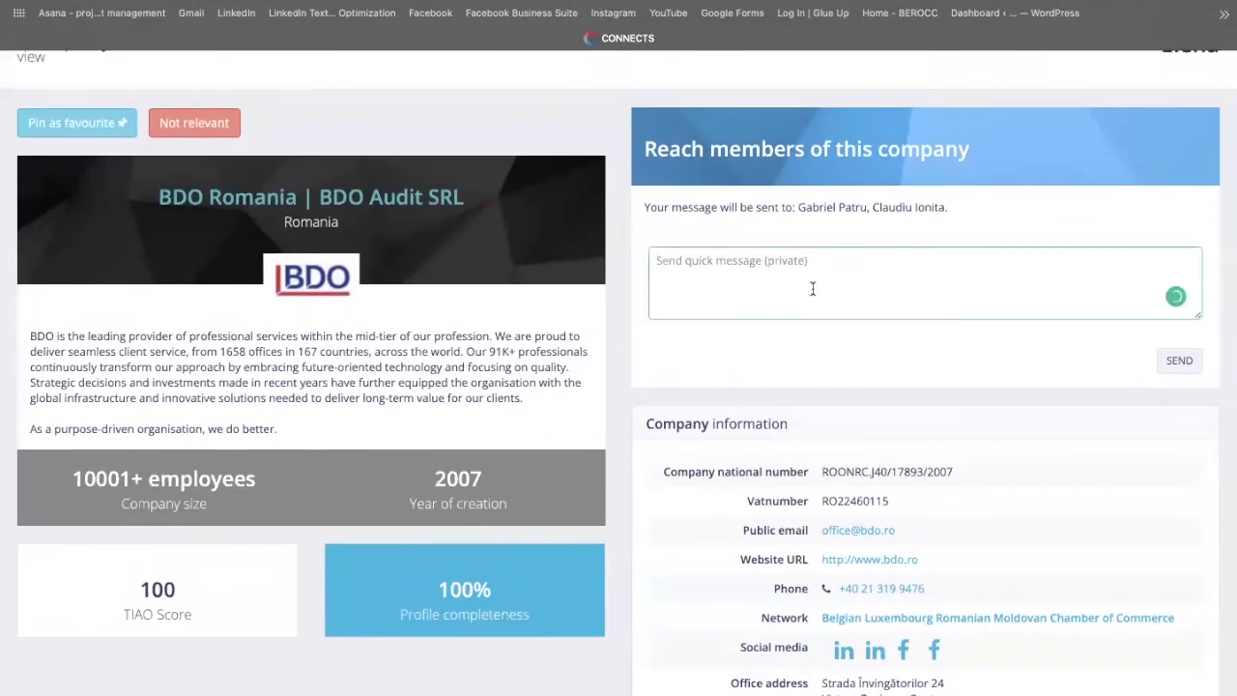
scroll(812, 288, up, 2)
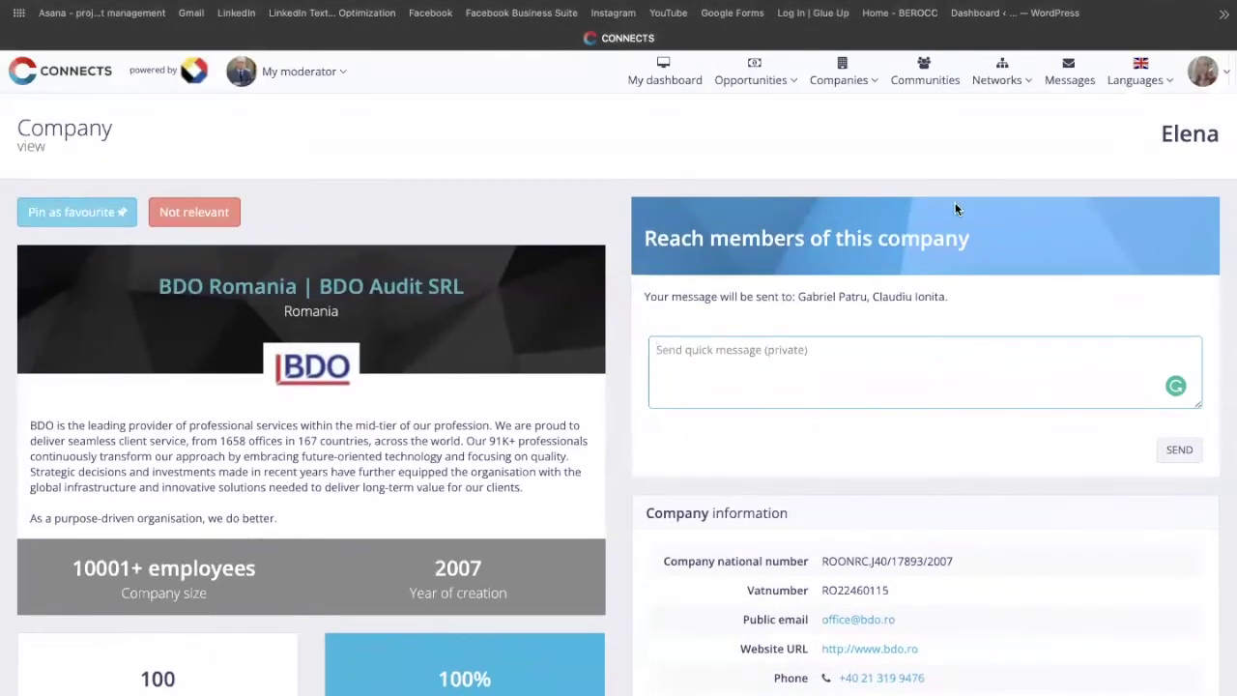
click(1010, 89)
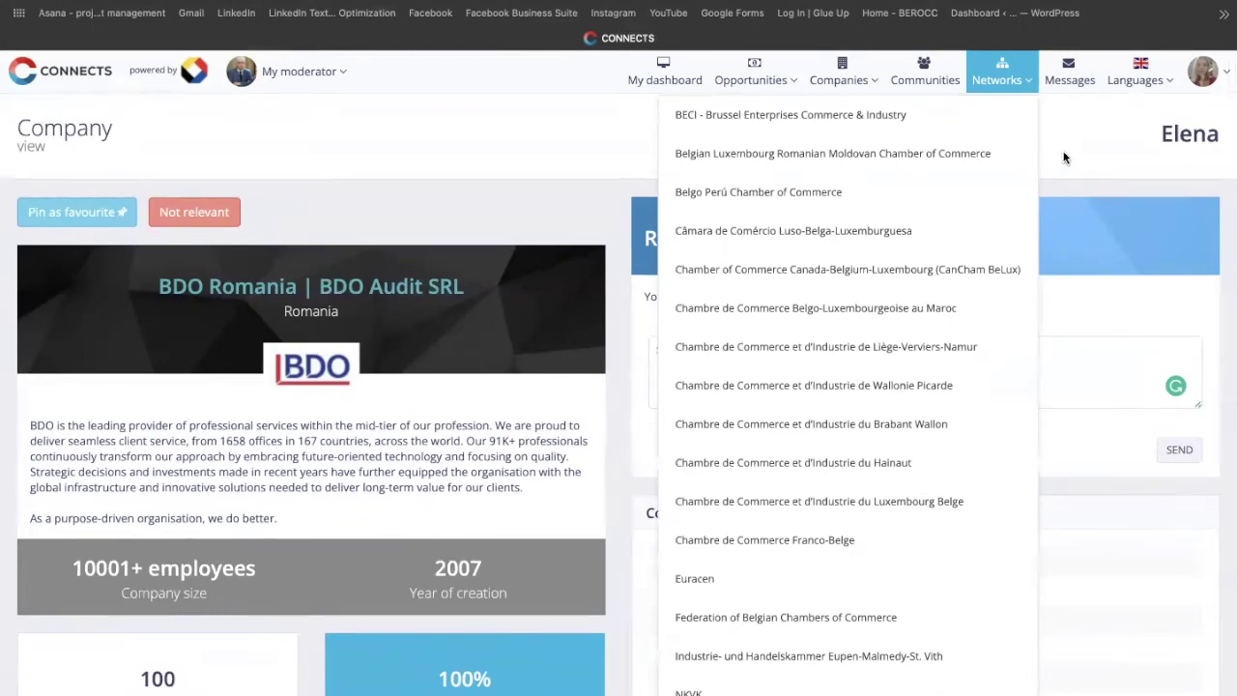
mouse_move(846, 91)
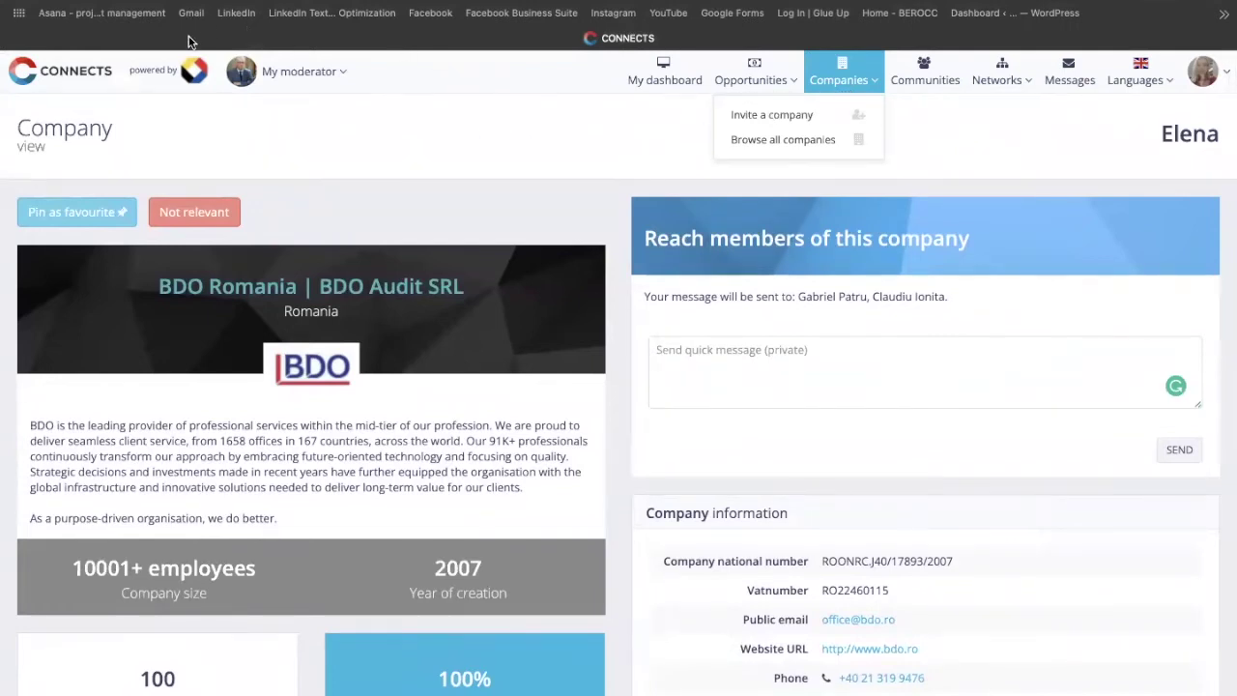
Step: Search the All companies directory for the keyword 'business'
click(788, 141)
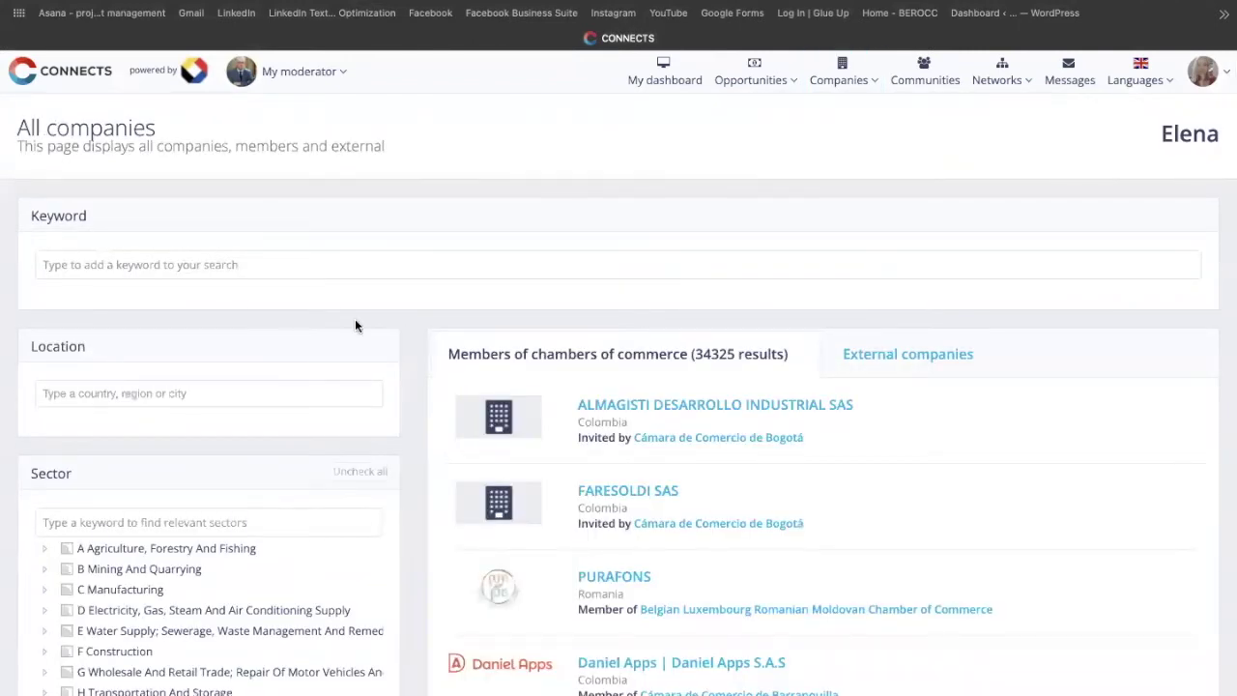
scroll(273, 455, down, 1)
scroll(273, 458, up, 1)
click(298, 265)
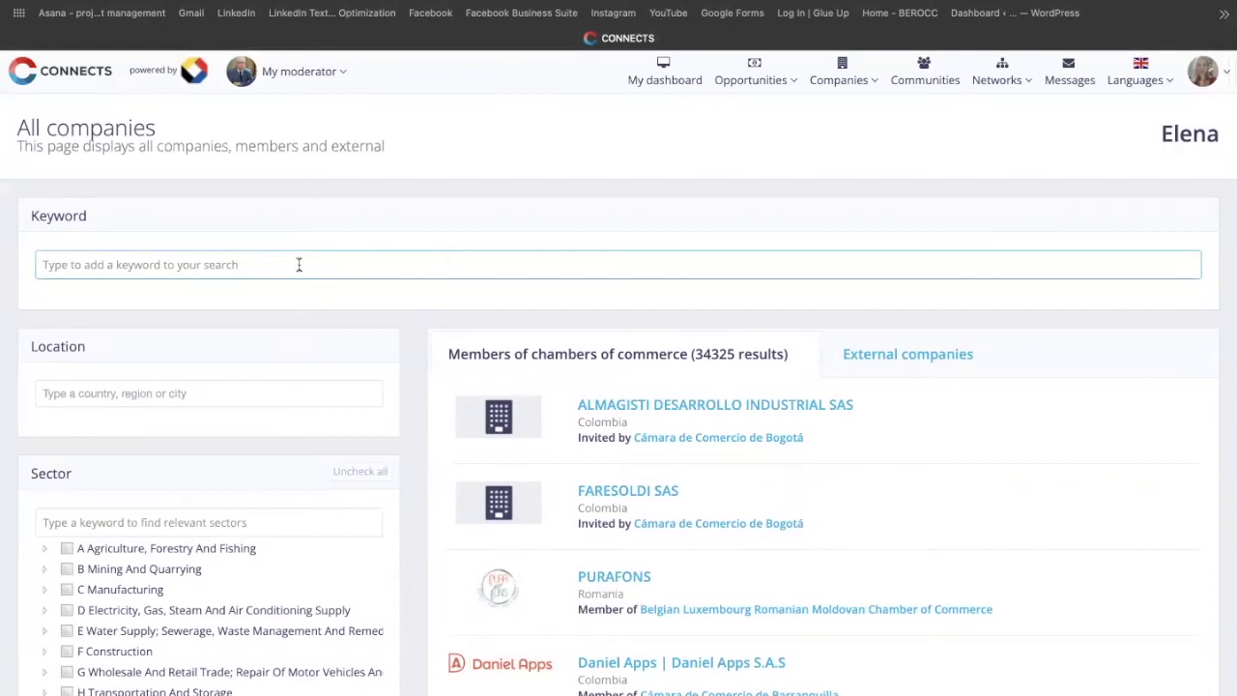
text(business)
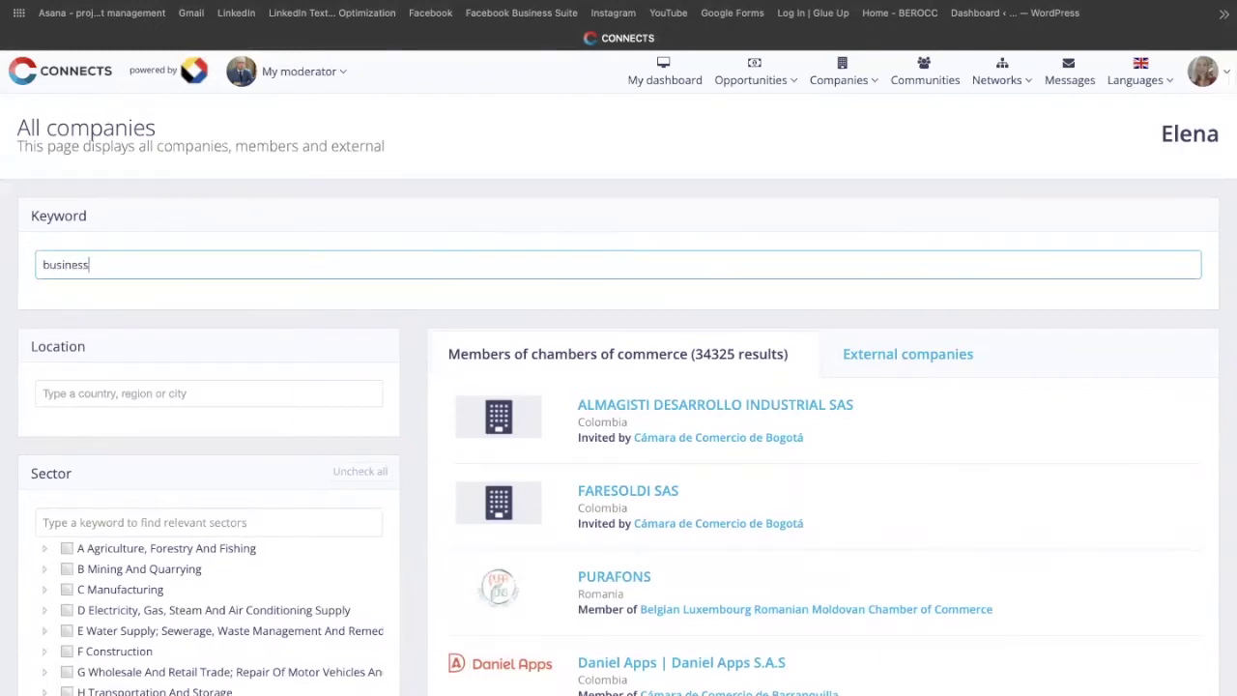
Step: Filter the company search by location to Romania and Belgium
click(176, 489)
click(179, 480)
text(romania)
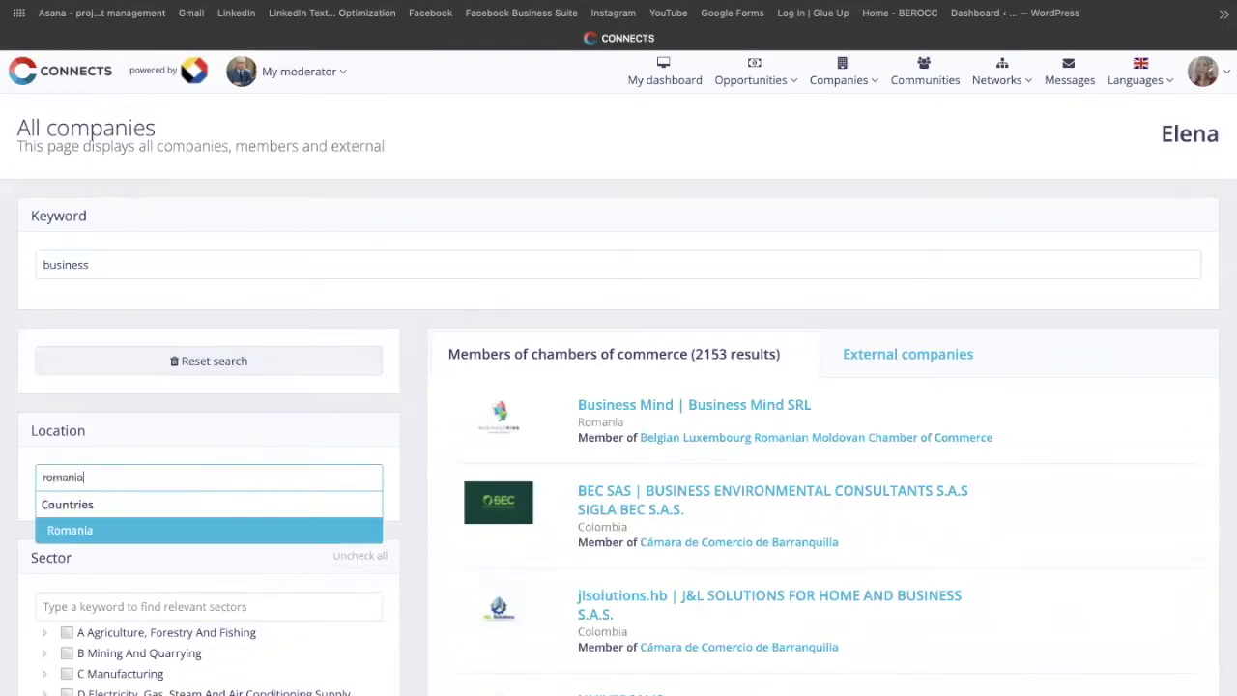
click(116, 525)
text(belgium)
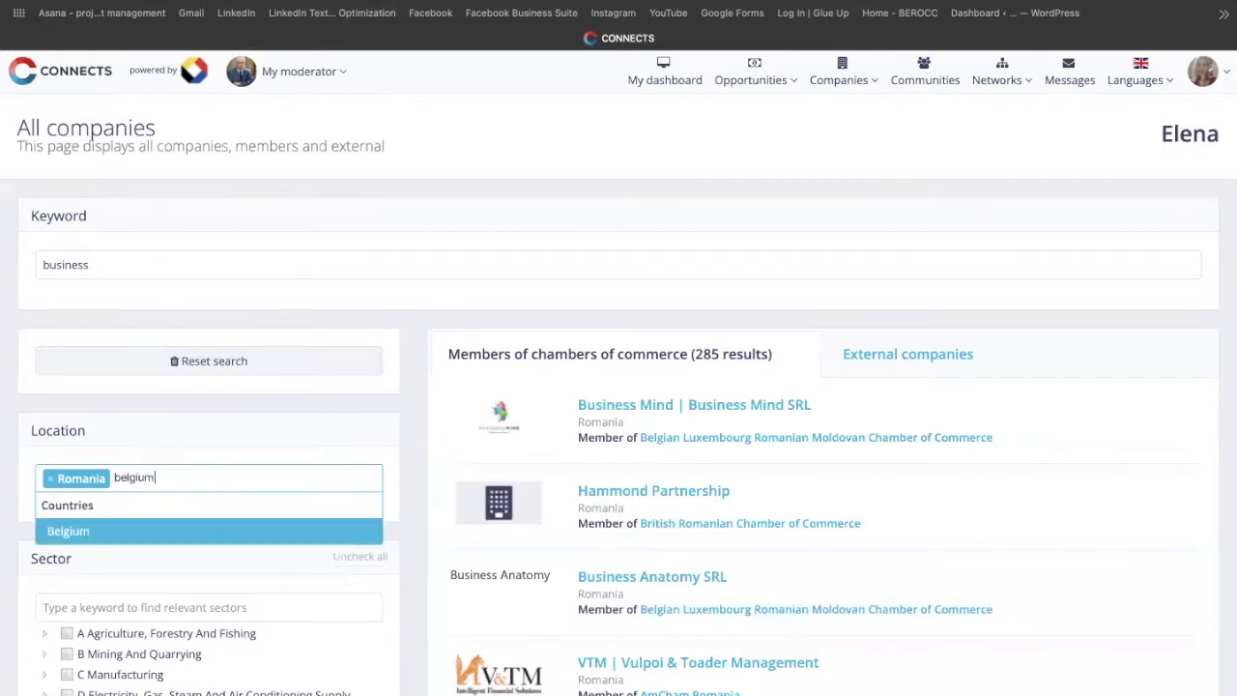
key(Return)
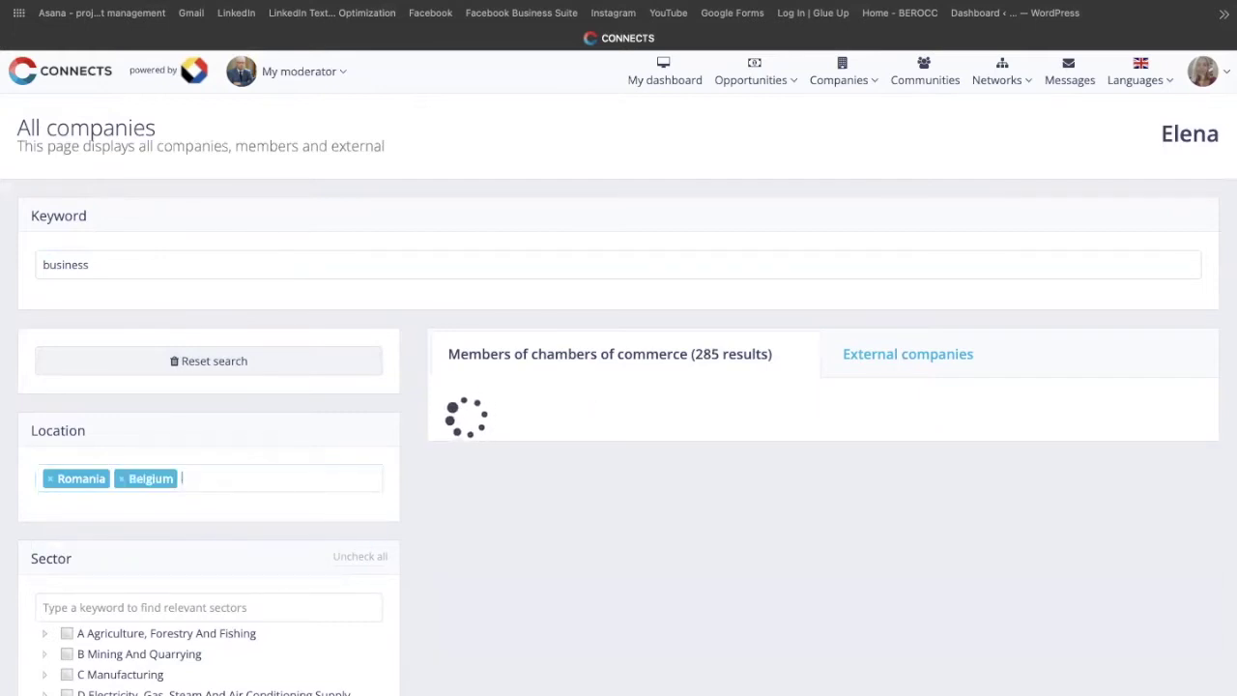
Step: Tick and then untick the B Mining And Quarrying sector filter, leaving 1263 results
scroll(233, 551, down, 3)
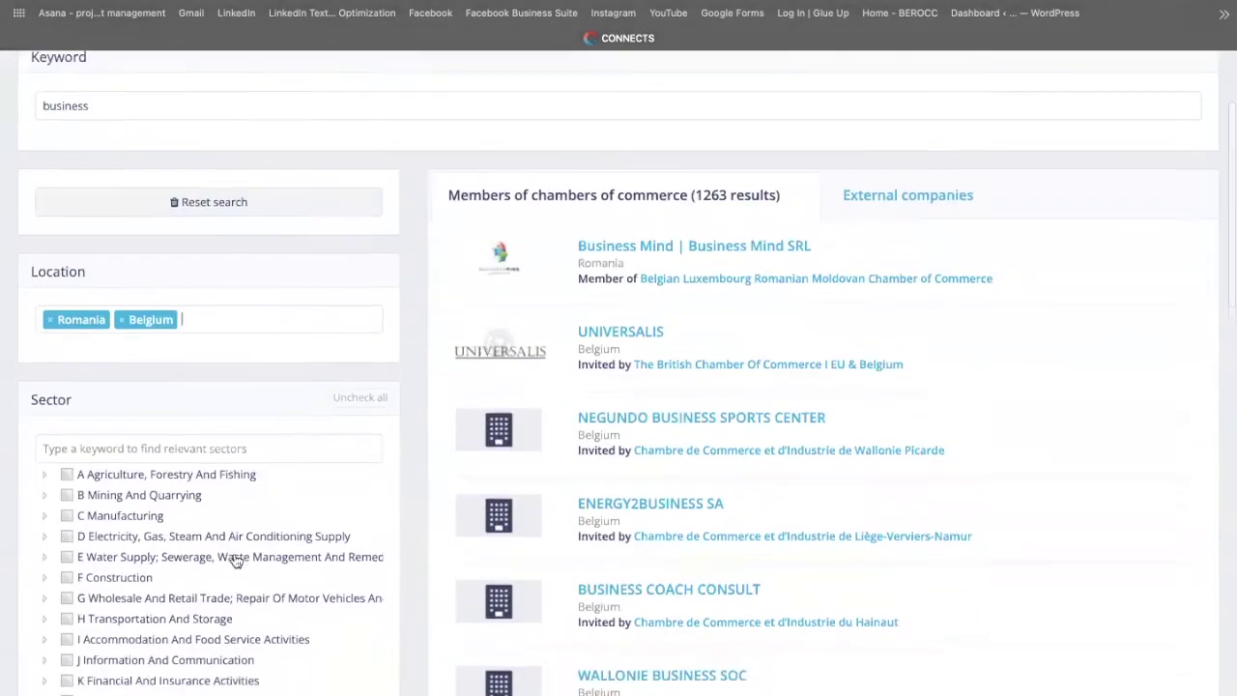
scroll(105, 528, down, 1)
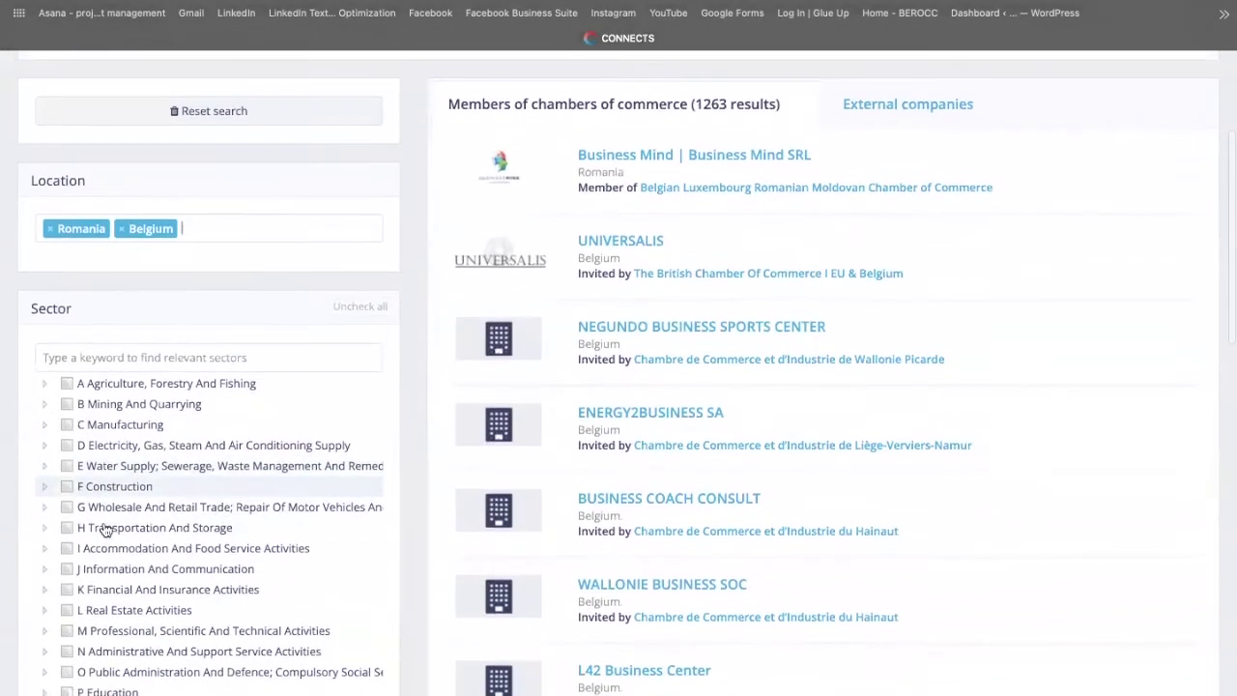
click(66, 400)
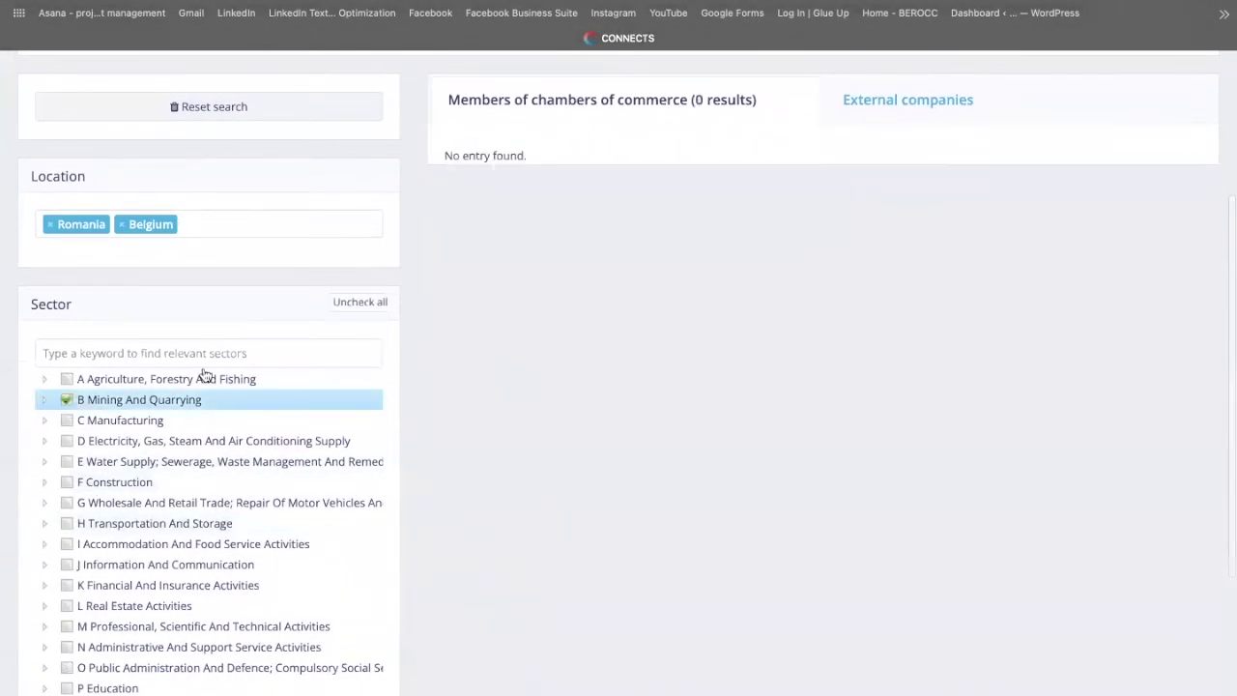
click(67, 411)
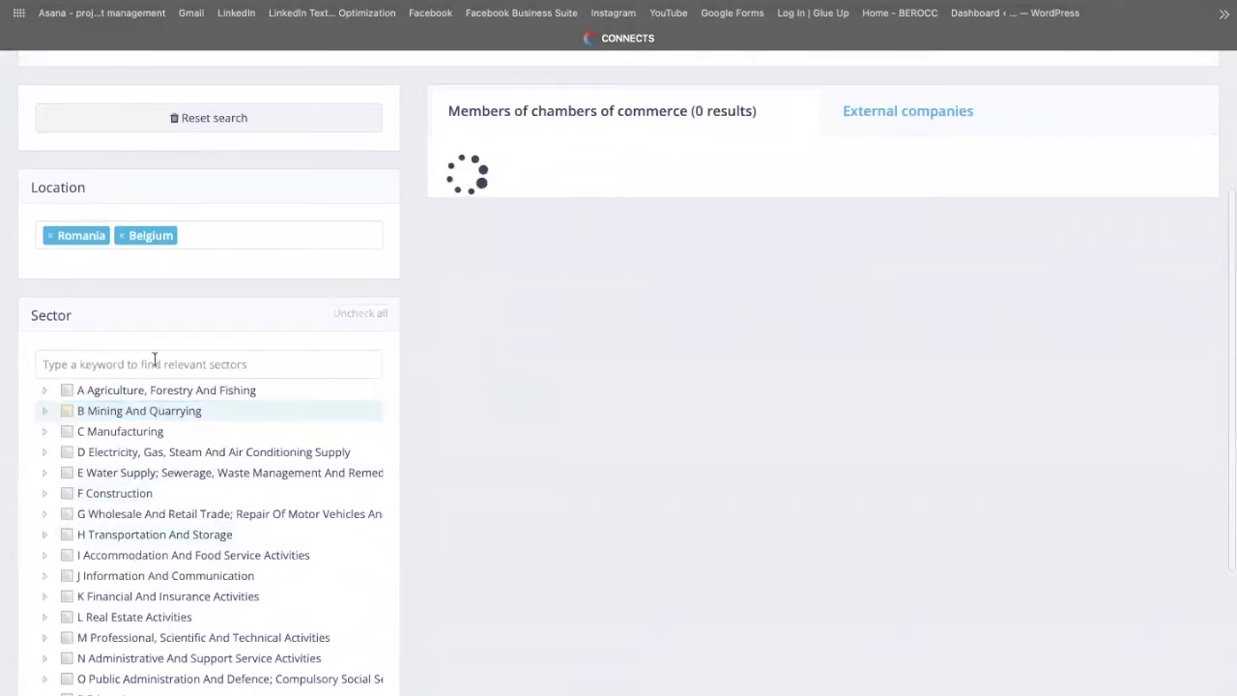
scroll(235, 406, up, 4)
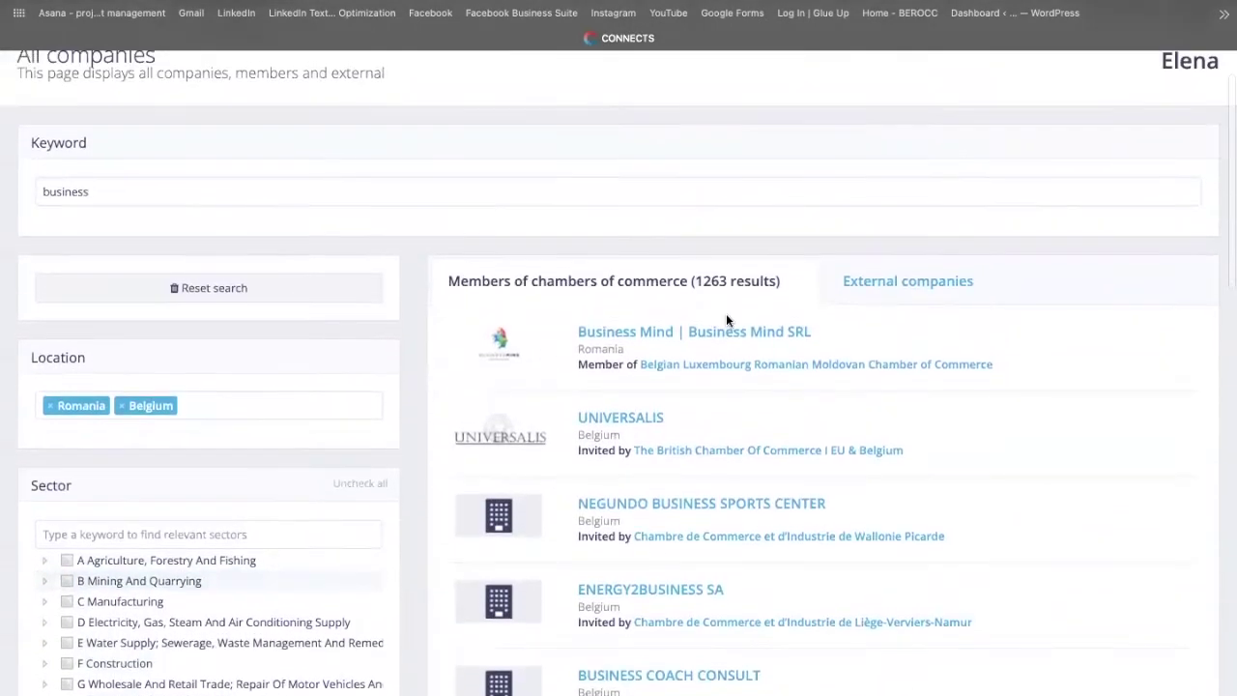
scroll(918, 370, down, 3)
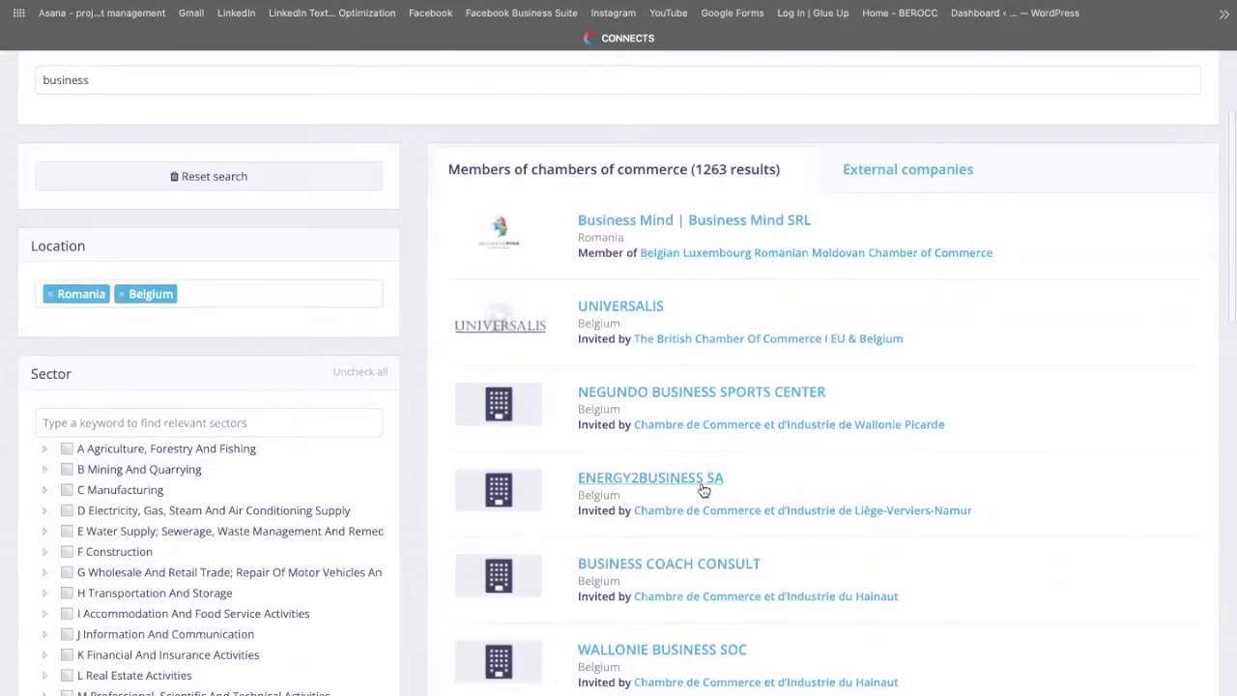
scroll(705, 491, up, 4)
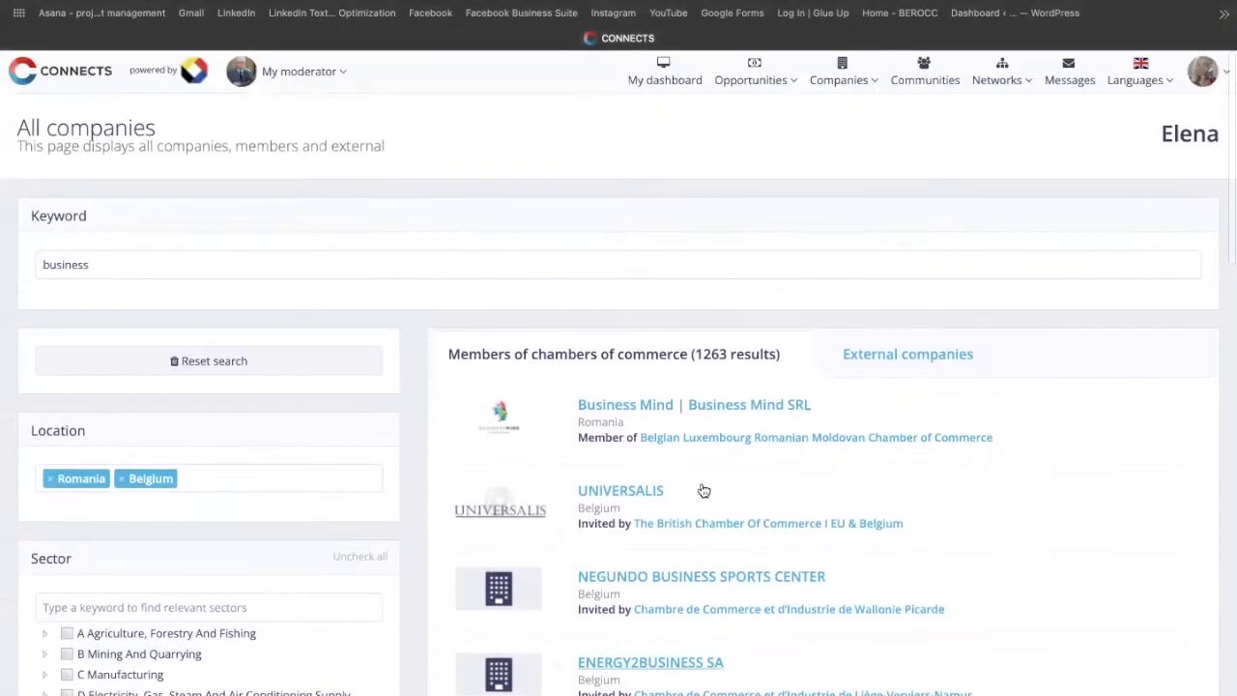
Step: Open the Business Mind | Business Mind SRL company page and scroll through its company information
click(721, 407)
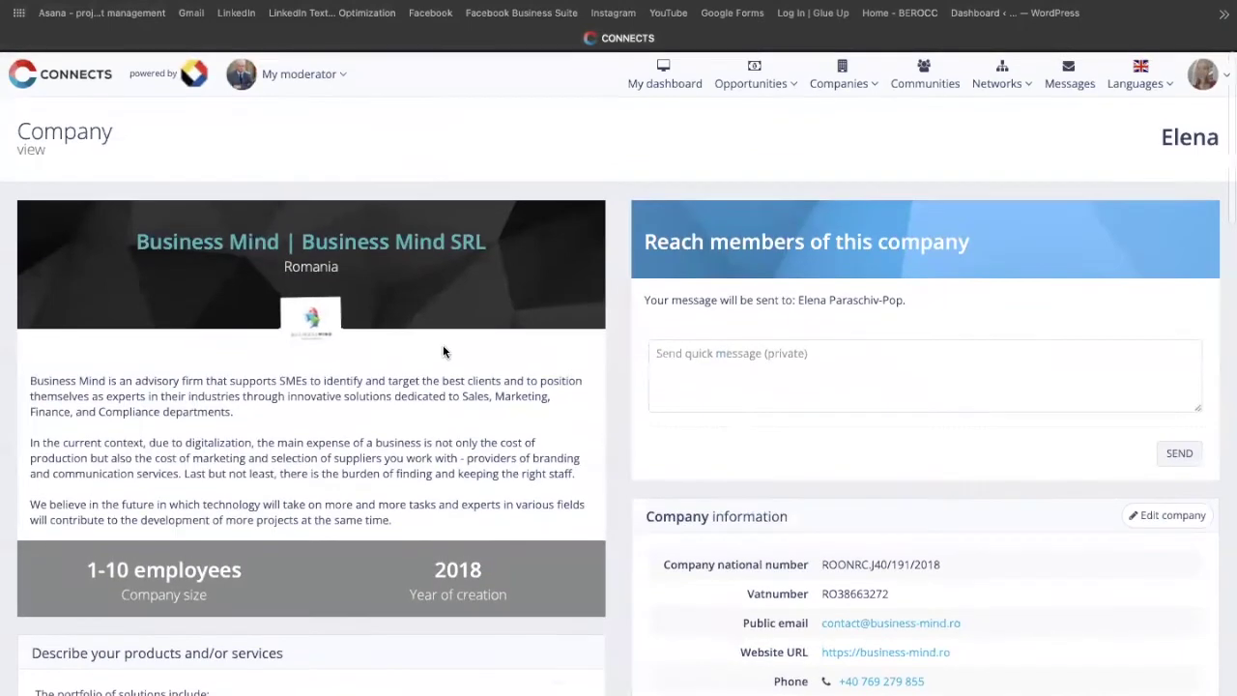
click(831, 371)
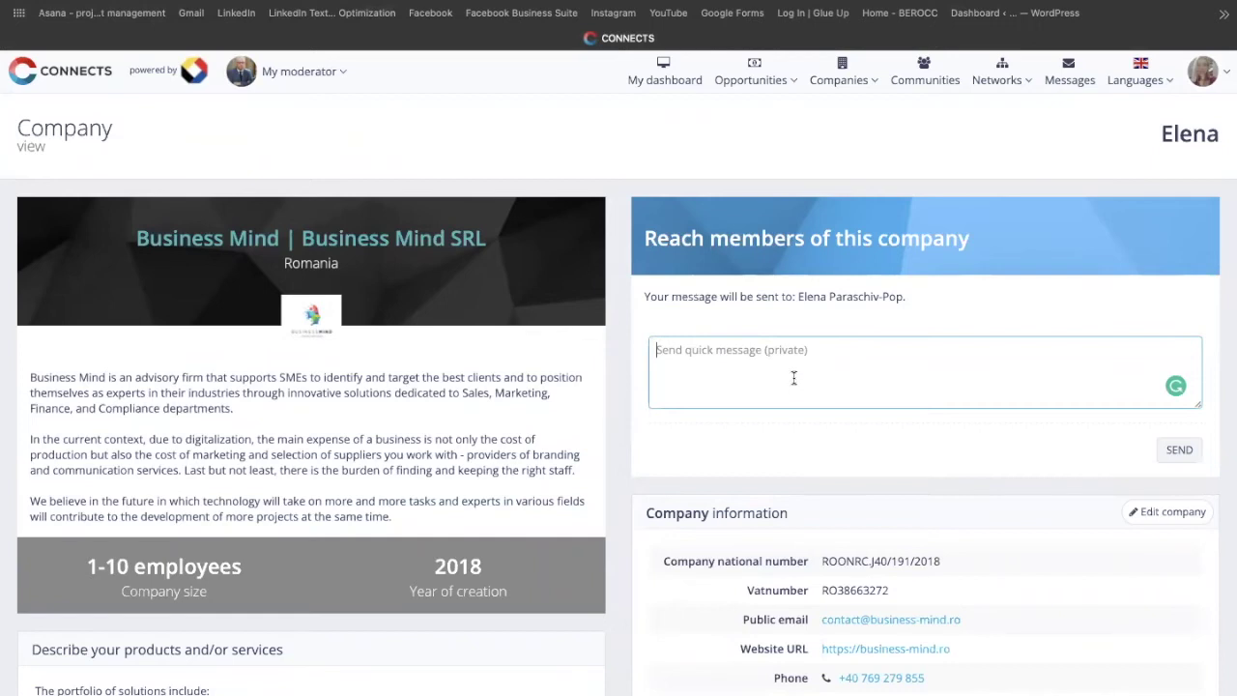
scroll(793, 378, down, 1)
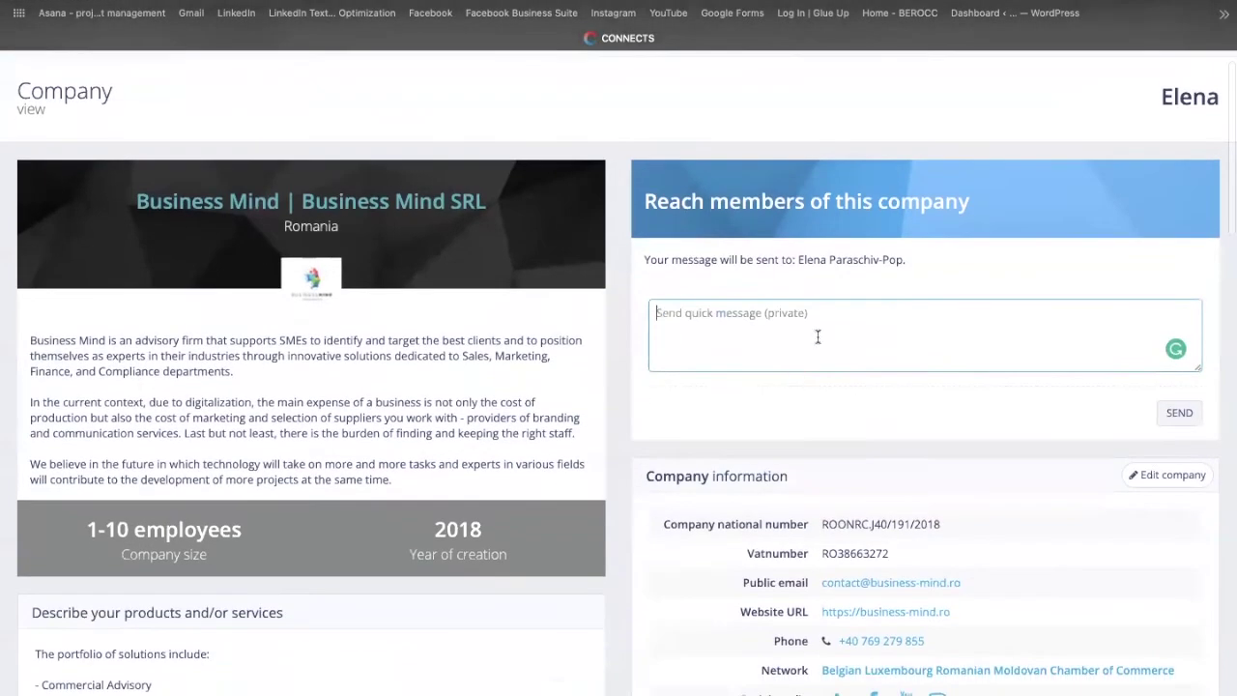
scroll(818, 334, down, 10)
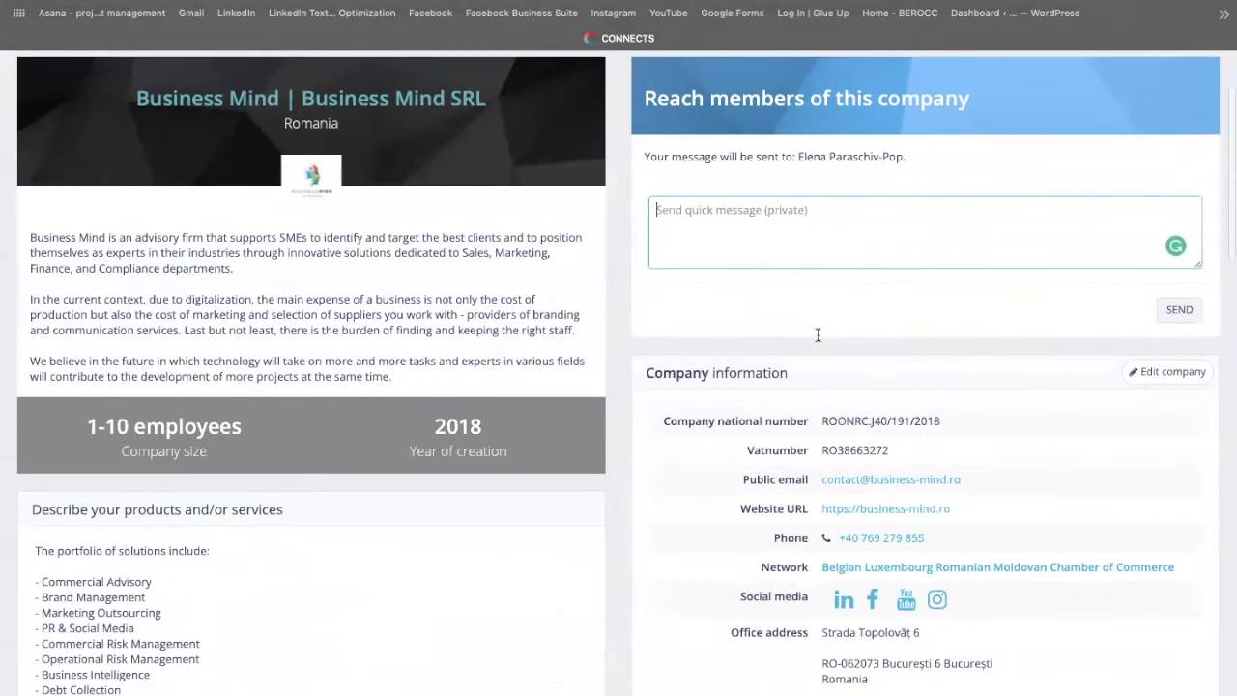
scroll(818, 334, down, 4)
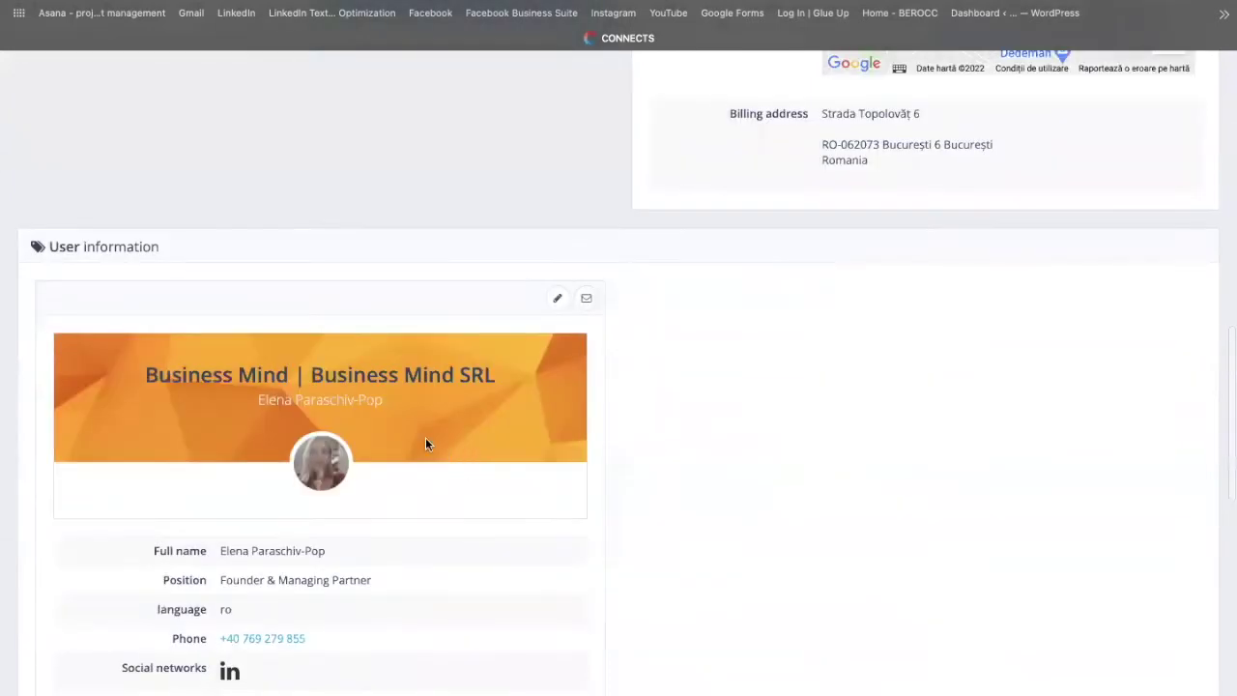
scroll(539, 485, up, 15)
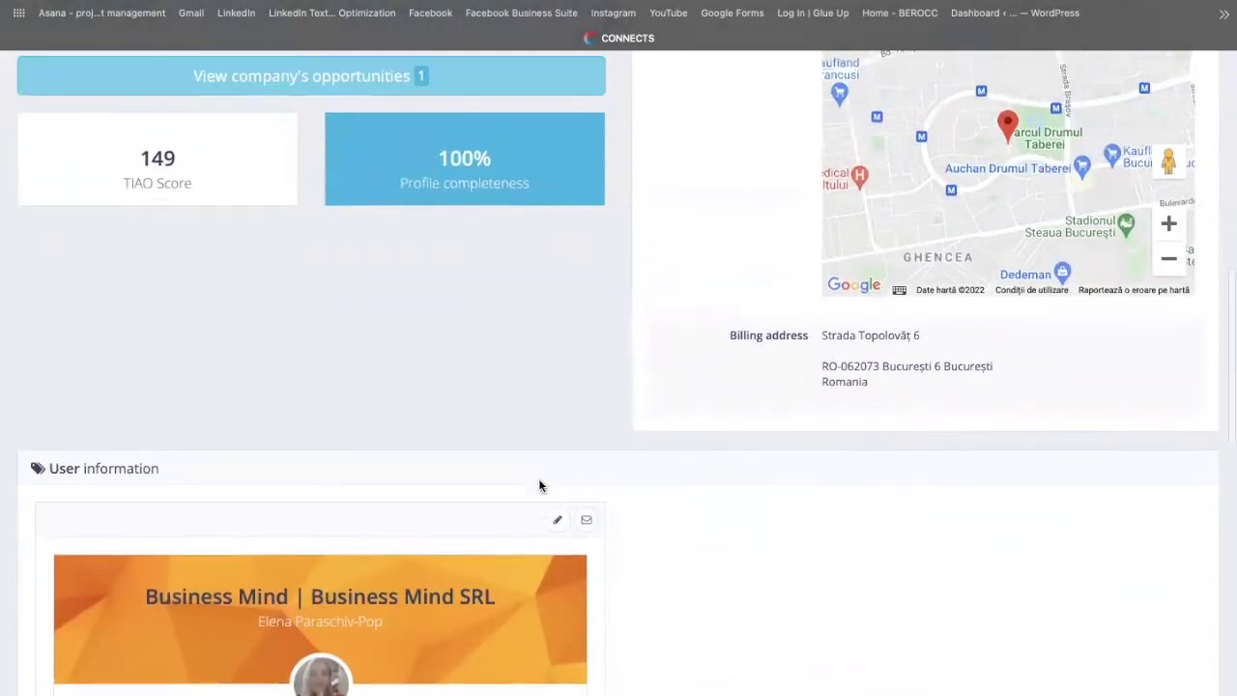
scroll(538, 479, up, 2)
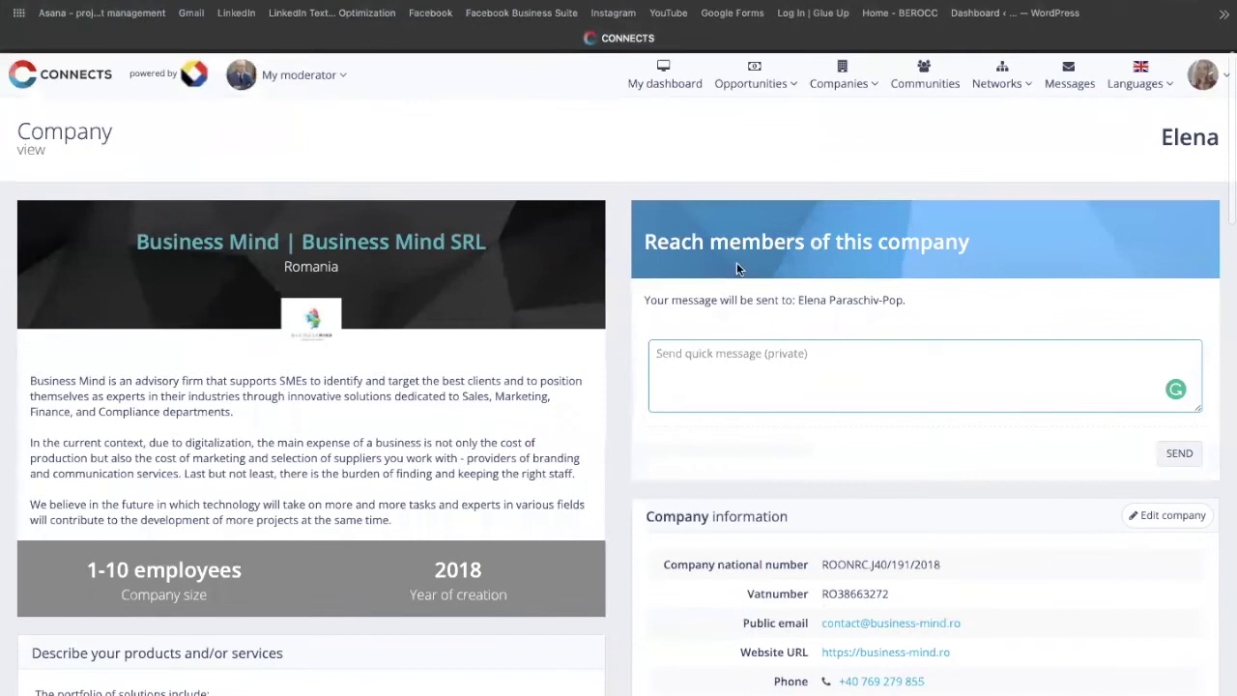
click(790, 84)
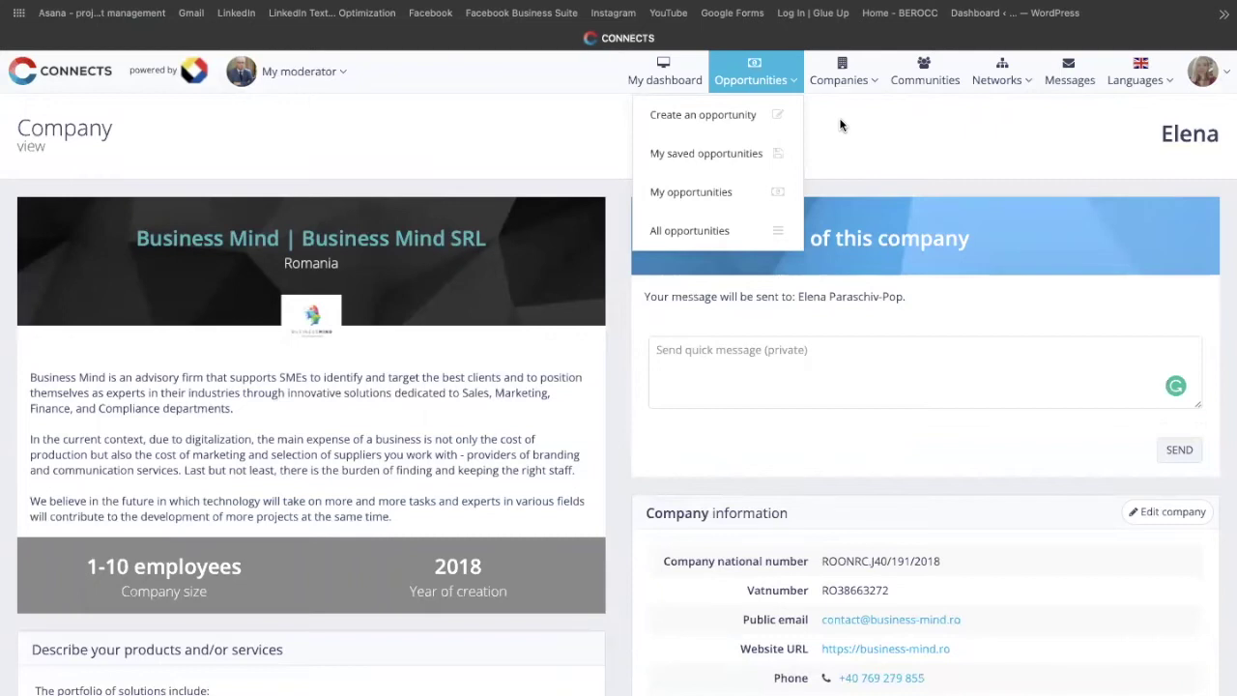
Step: Start a new opportunity with Sell as the opportunity type
click(711, 117)
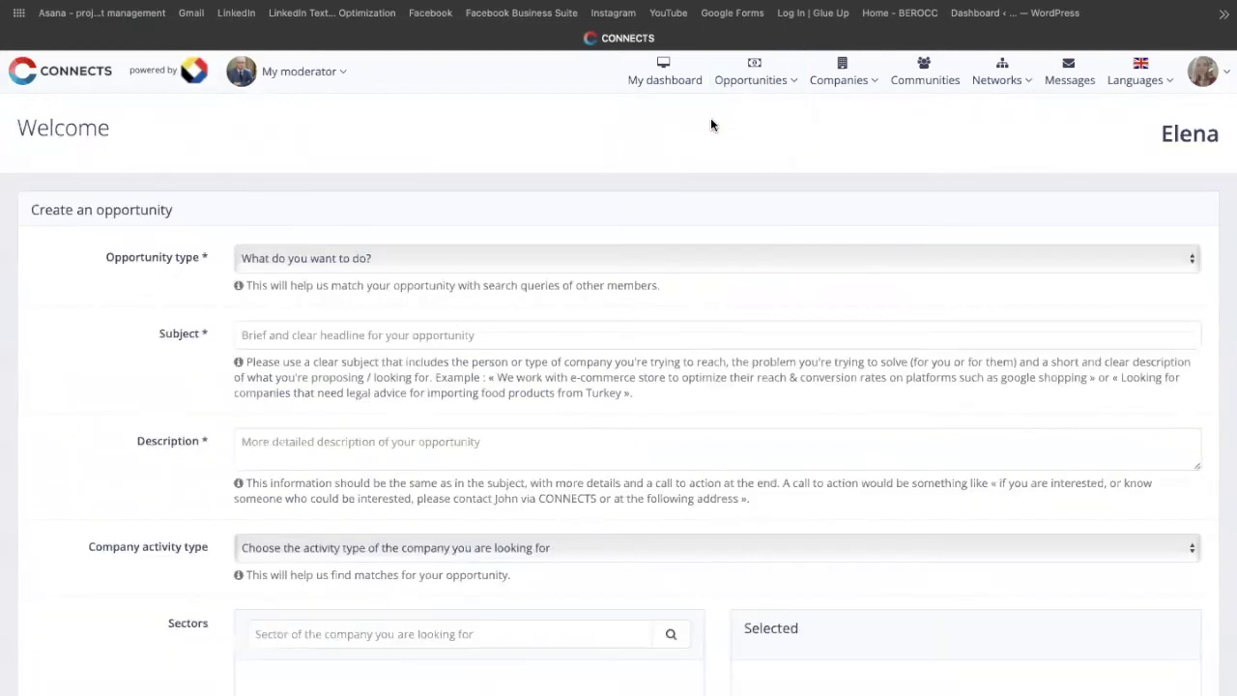
click(481, 259)
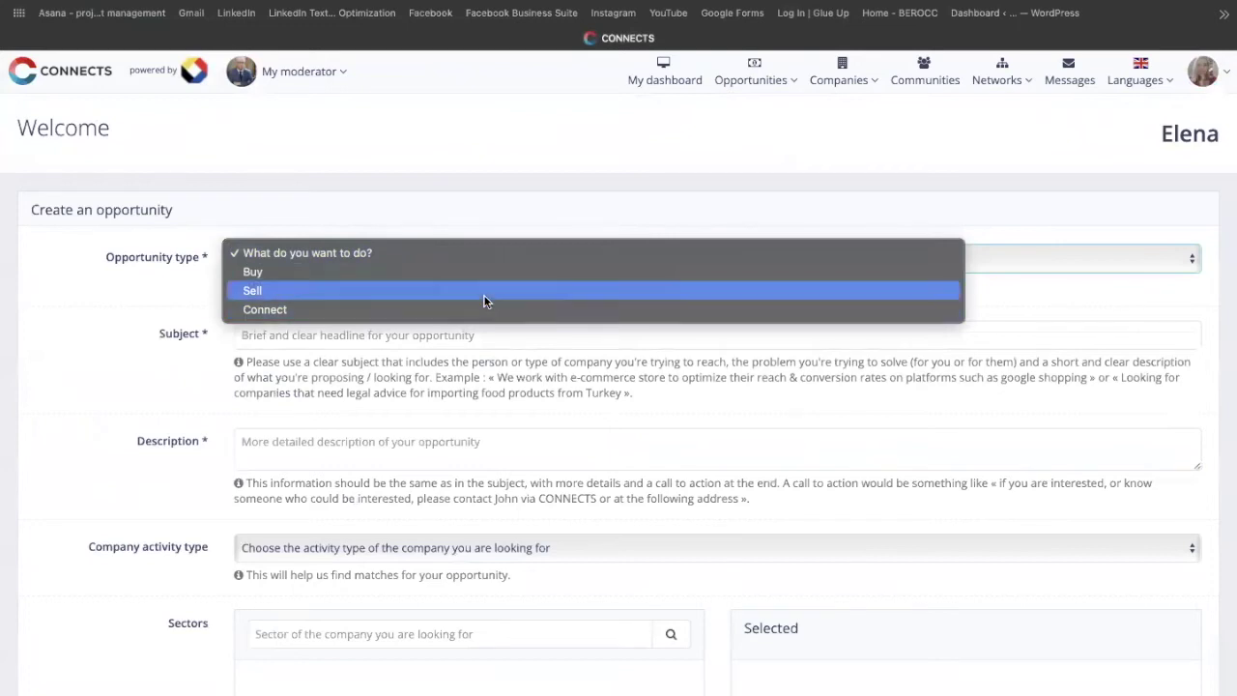
click(485, 302)
Step: Enter 'dddd' as the opportunity subject and 'ddd' as its description
click(473, 334)
text(dddd)
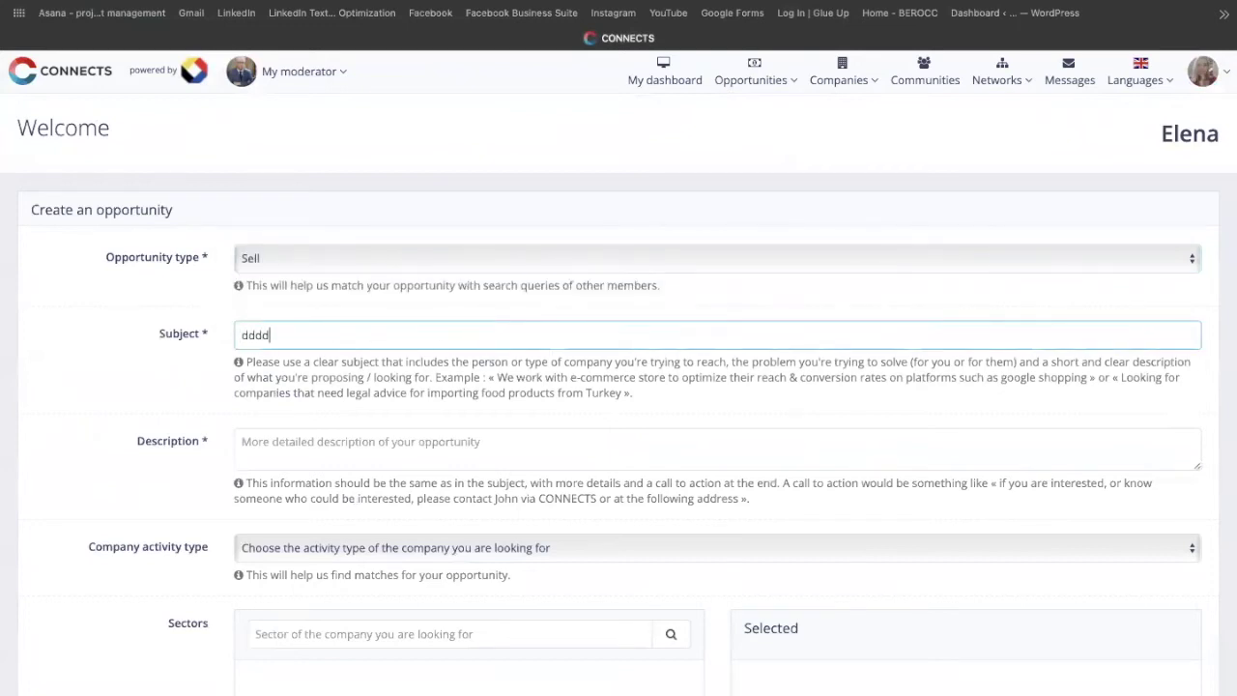
scroll(619, 347, down, 1)
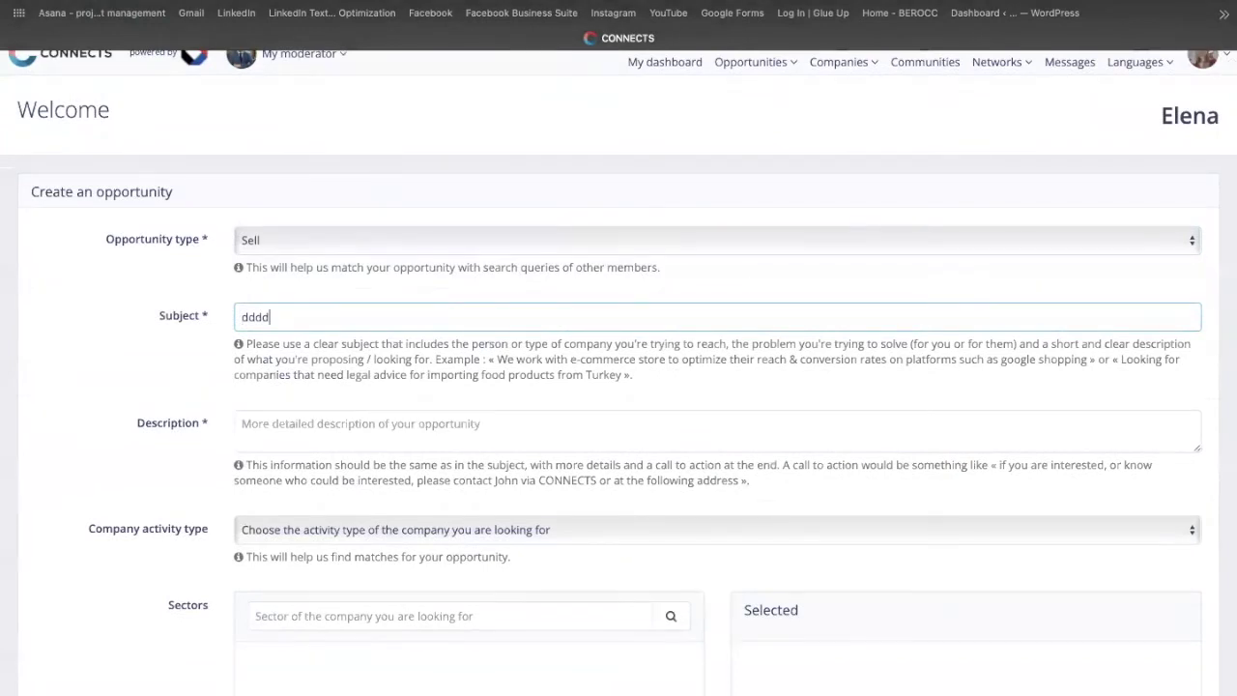
click(425, 430)
text(ddd)
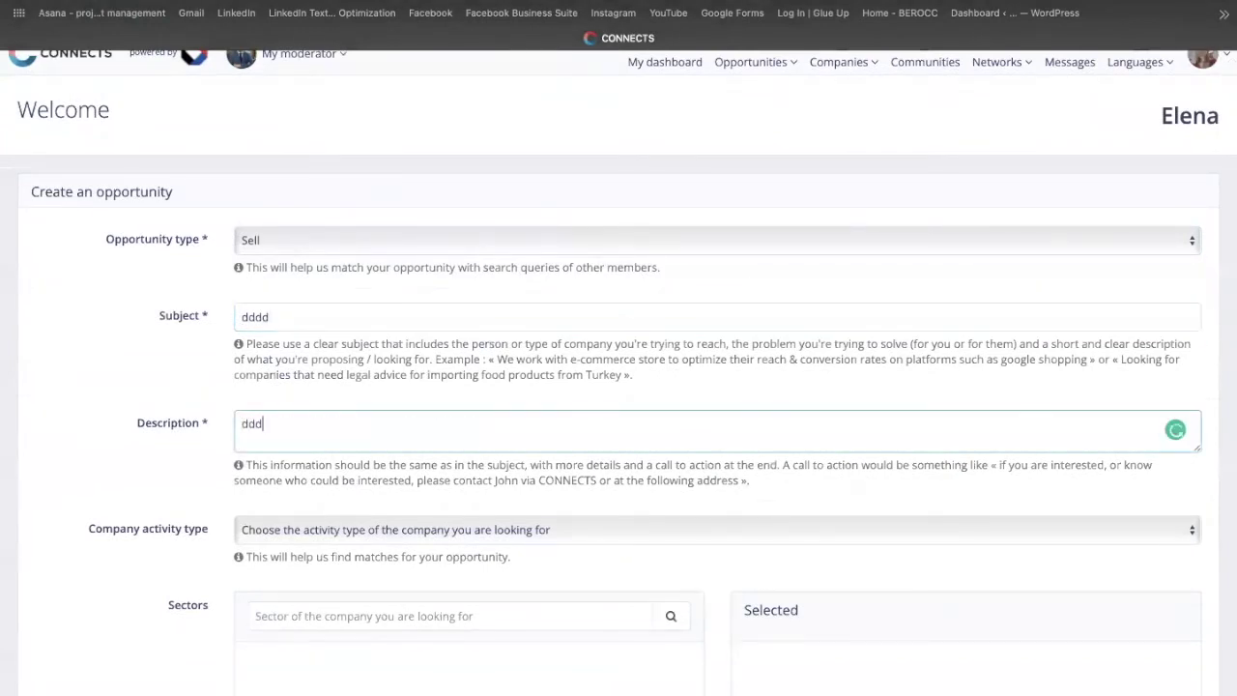
scroll(618, 348, down, 4)
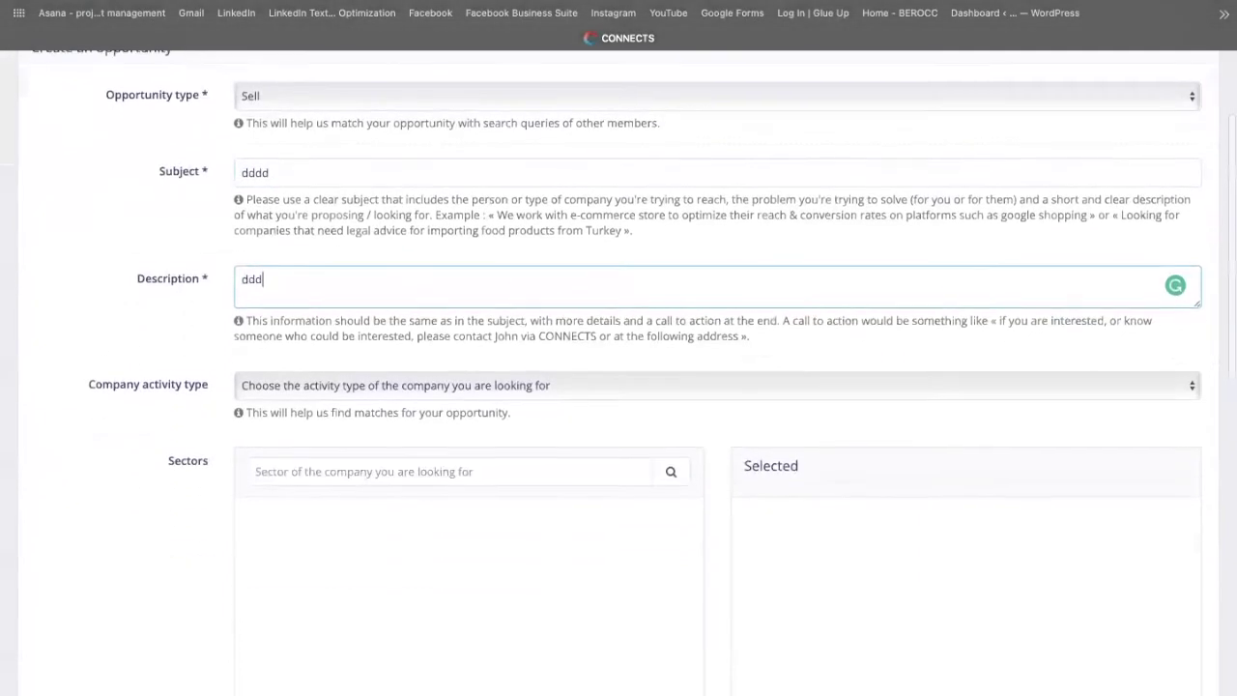
click(463, 359)
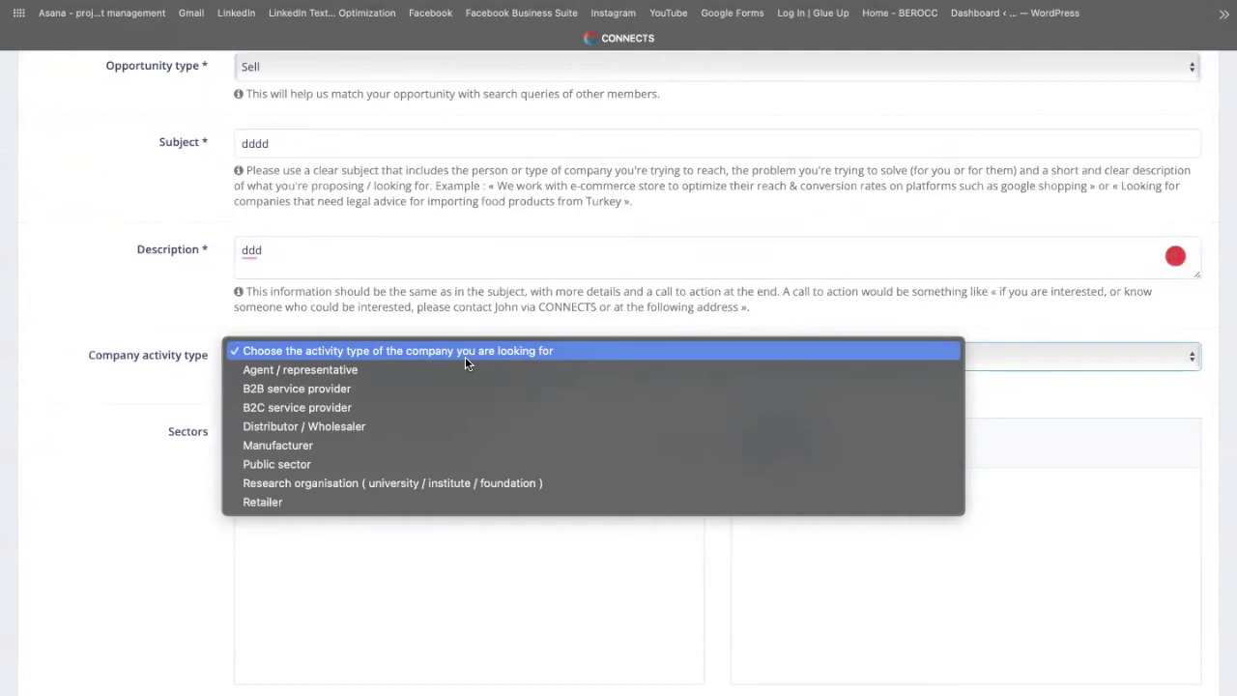
click(169, 540)
scroll(169, 540, down, 2)
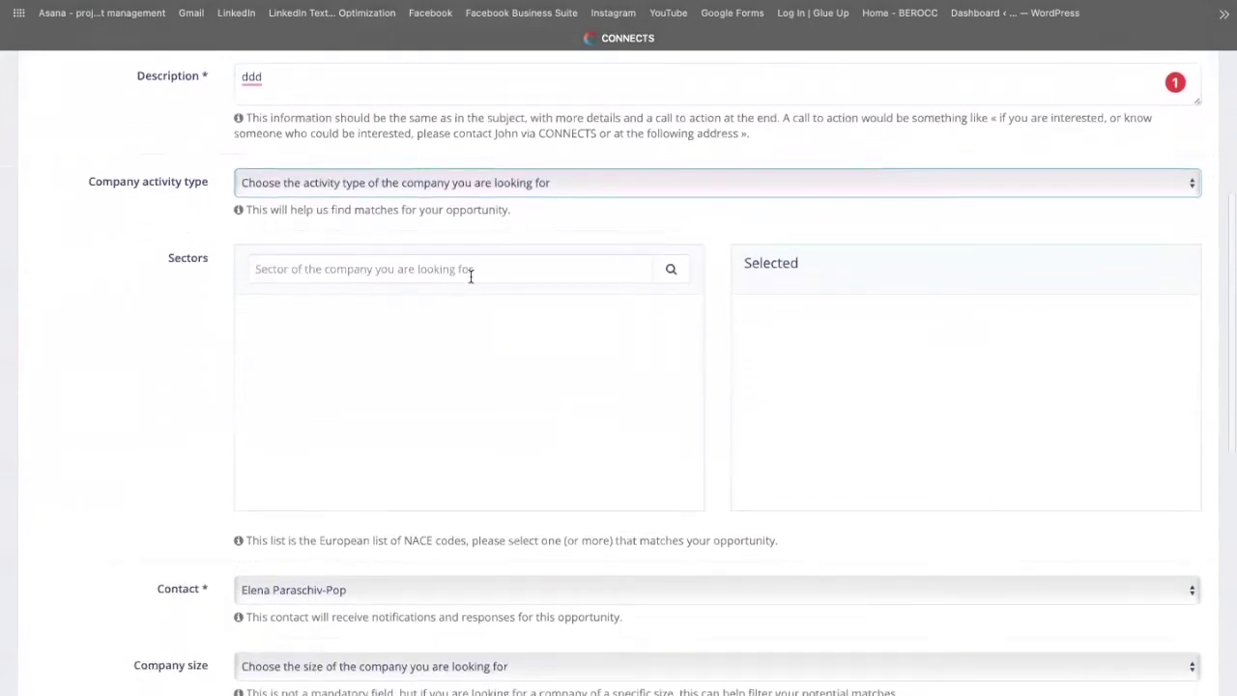
scroll(449, 351, down, 2)
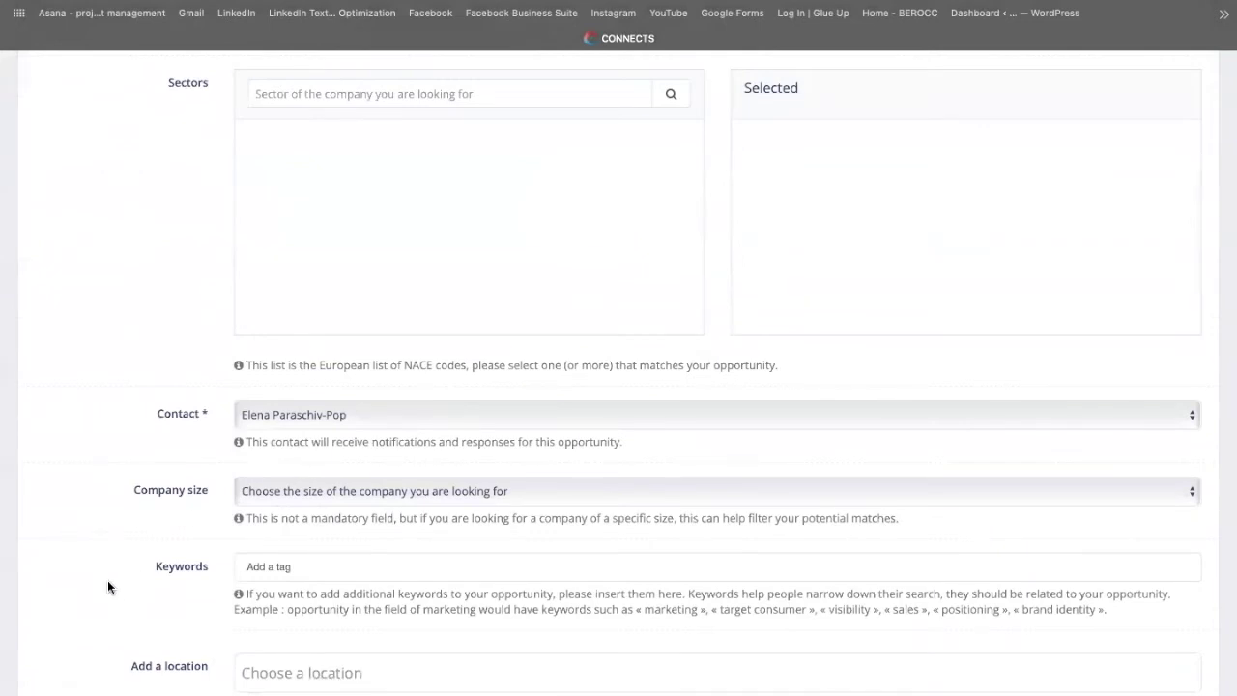
scroll(102, 554, down, 1)
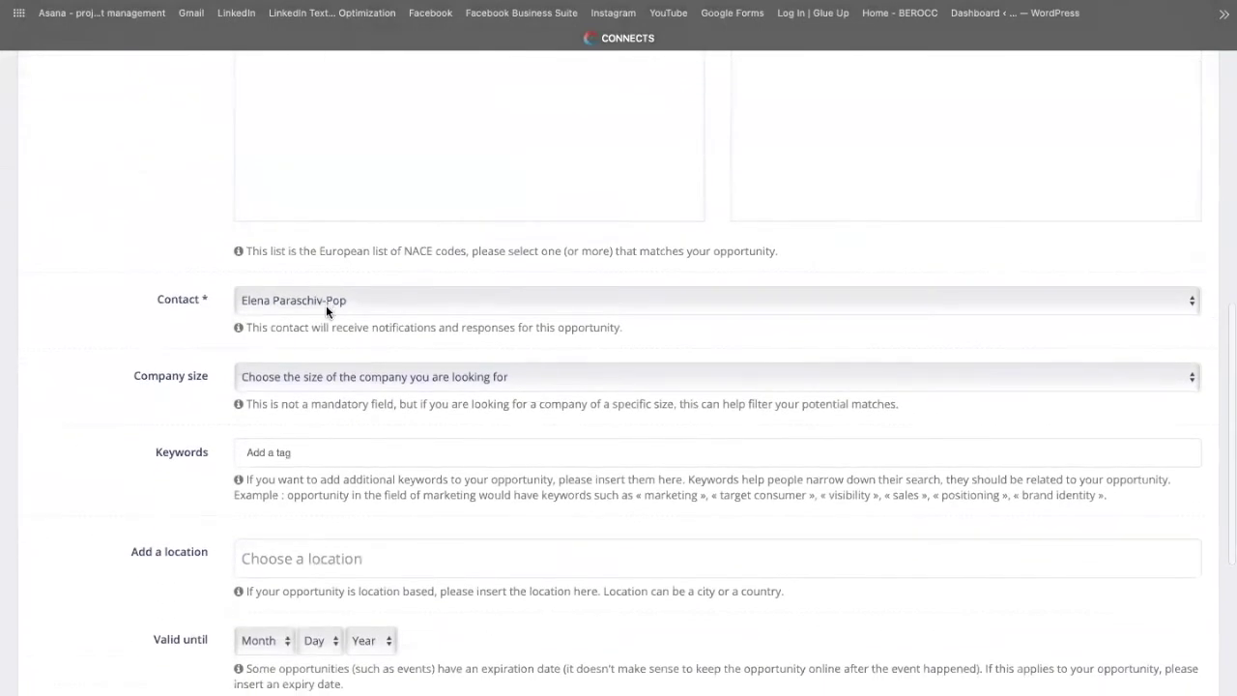